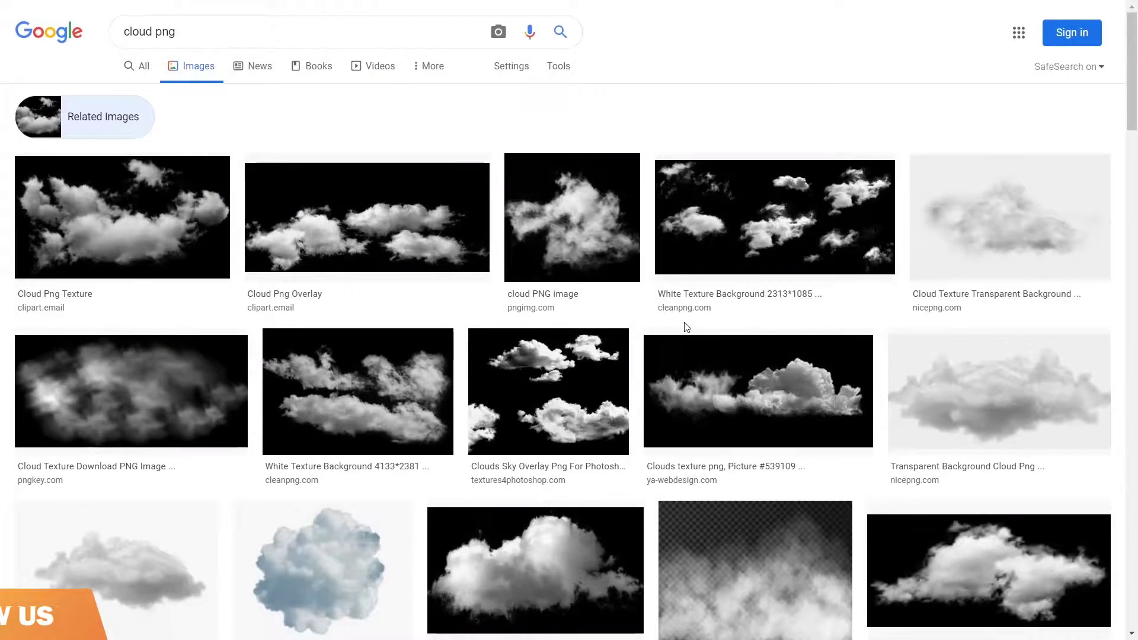
# Browse the cloud png image results and open the Cloud Png Texture image from clipart.email in large preview.
pyautogui.scroll(-1, 684, 322)
pyautogui.scroll(-13, 685, 321)
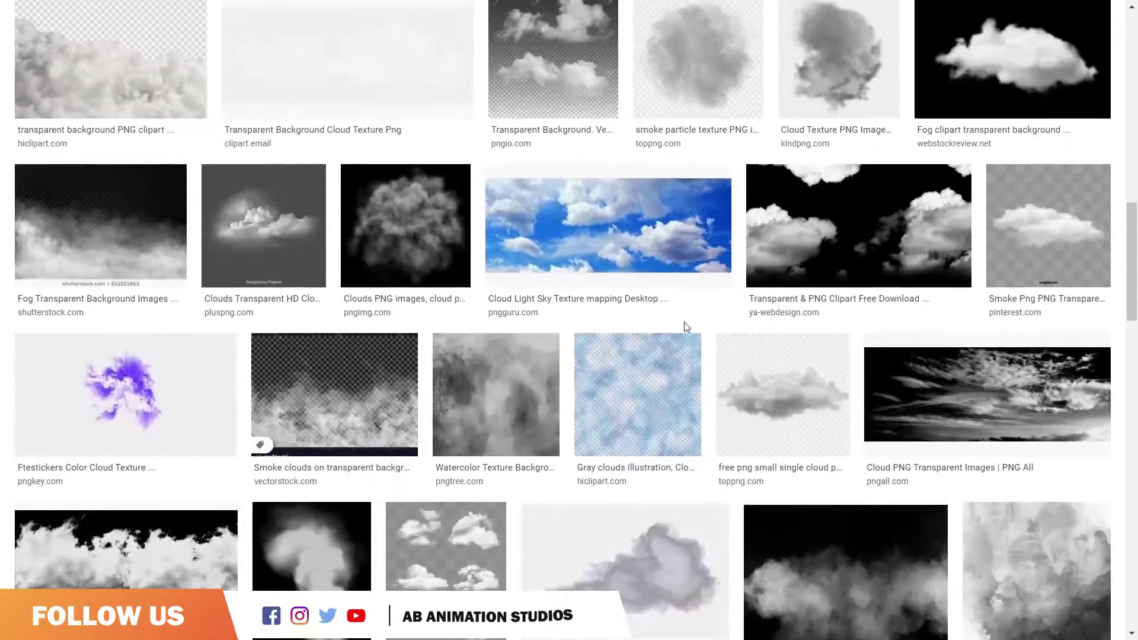
pyautogui.scroll(6, 684, 324)
pyautogui.scroll(8, 685, 328)
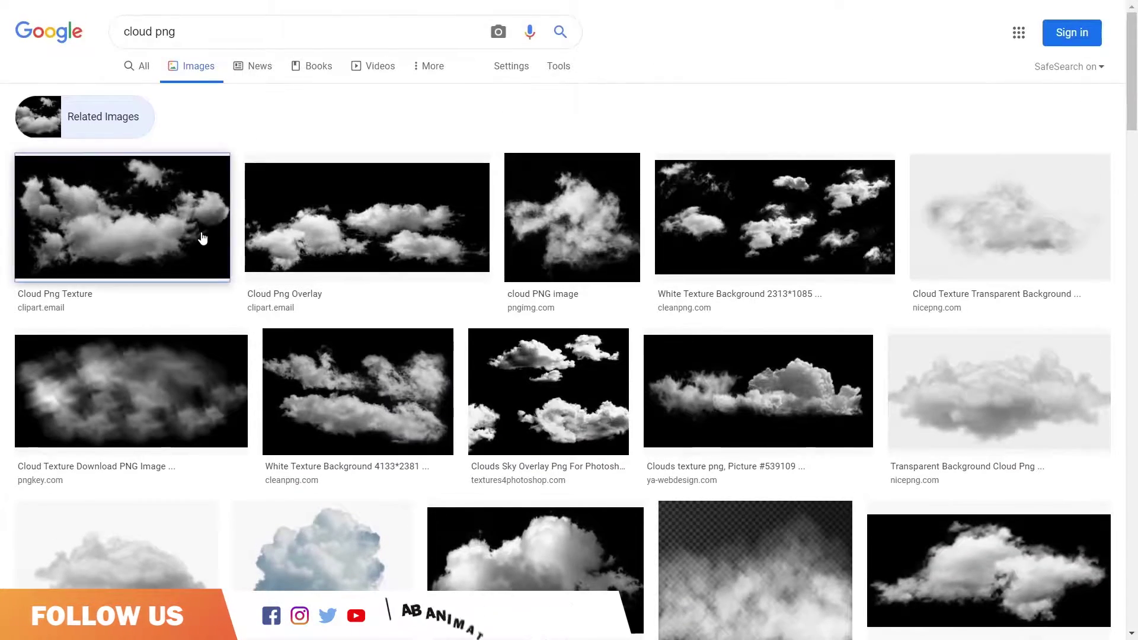
pyautogui.click(203, 236)
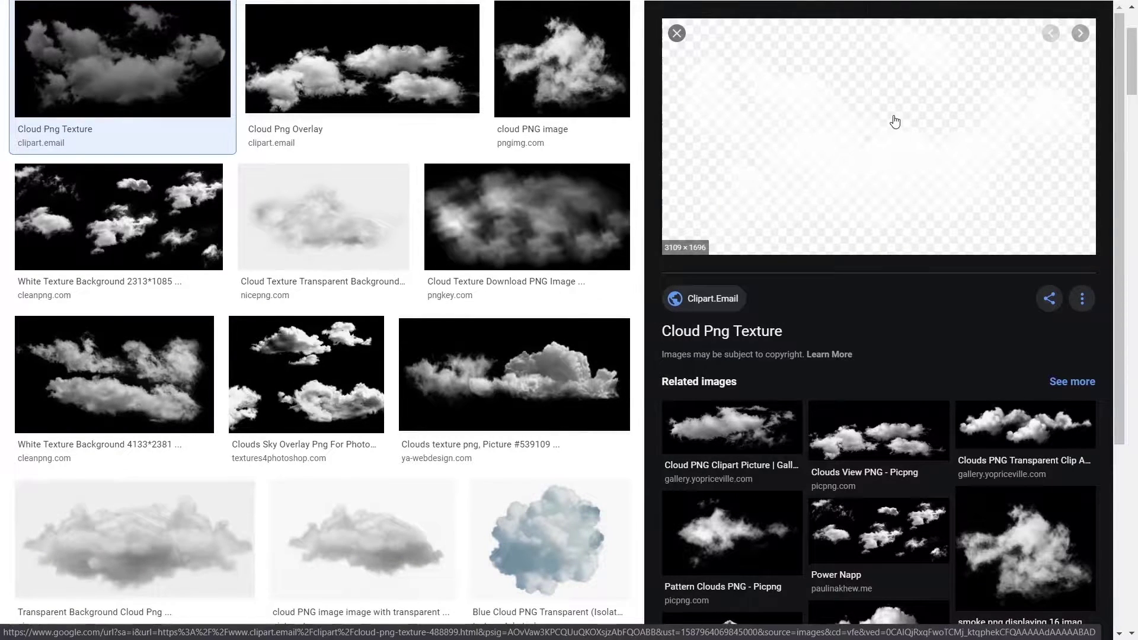
pyautogui.rightClick(894, 117)
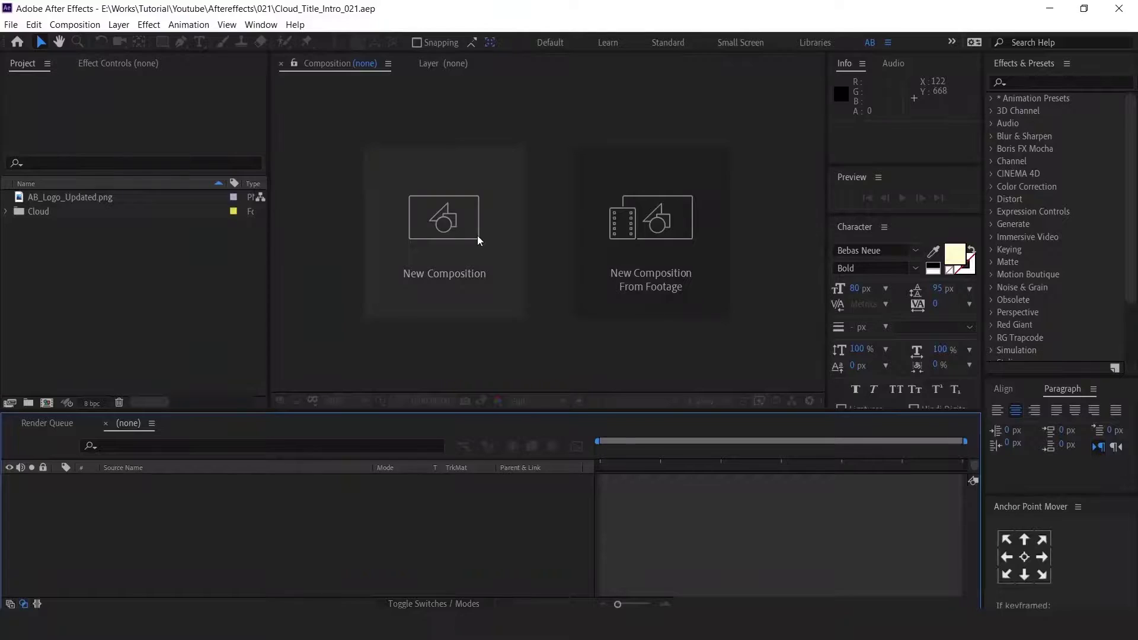
# In After Effects, expand the project's Cloud folder and preview each of its five imported cloud PNG images.
pyautogui.click(7, 211)
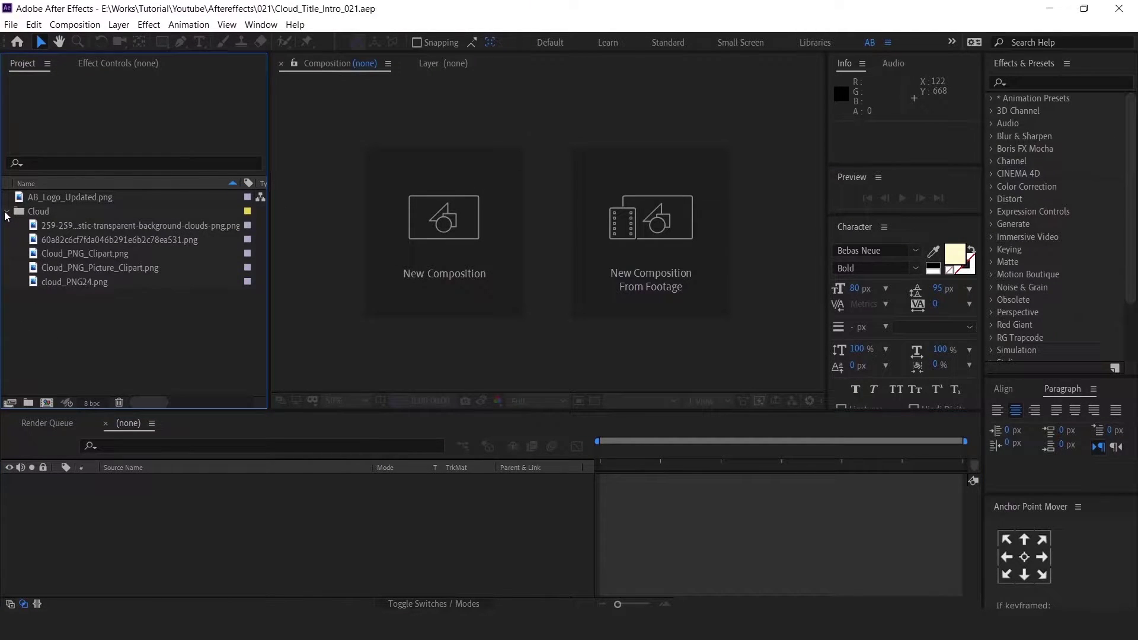
pyautogui.click(66, 224)
pyautogui.click(69, 240)
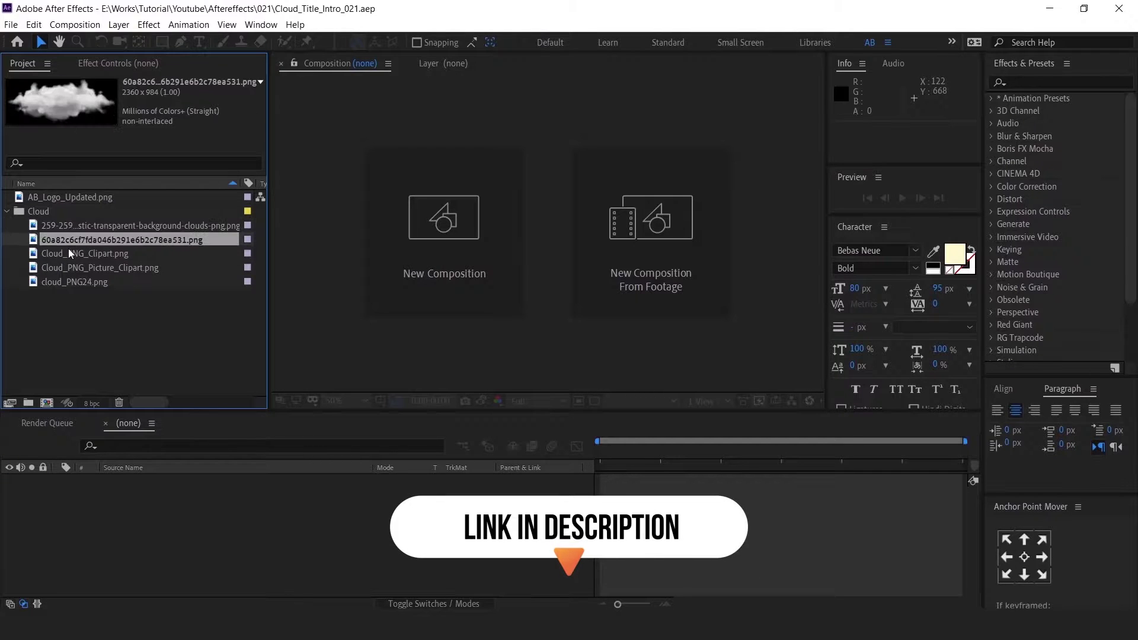
pyautogui.click(69, 253)
pyautogui.click(67, 267)
pyautogui.click(66, 282)
pyautogui.click(65, 211)
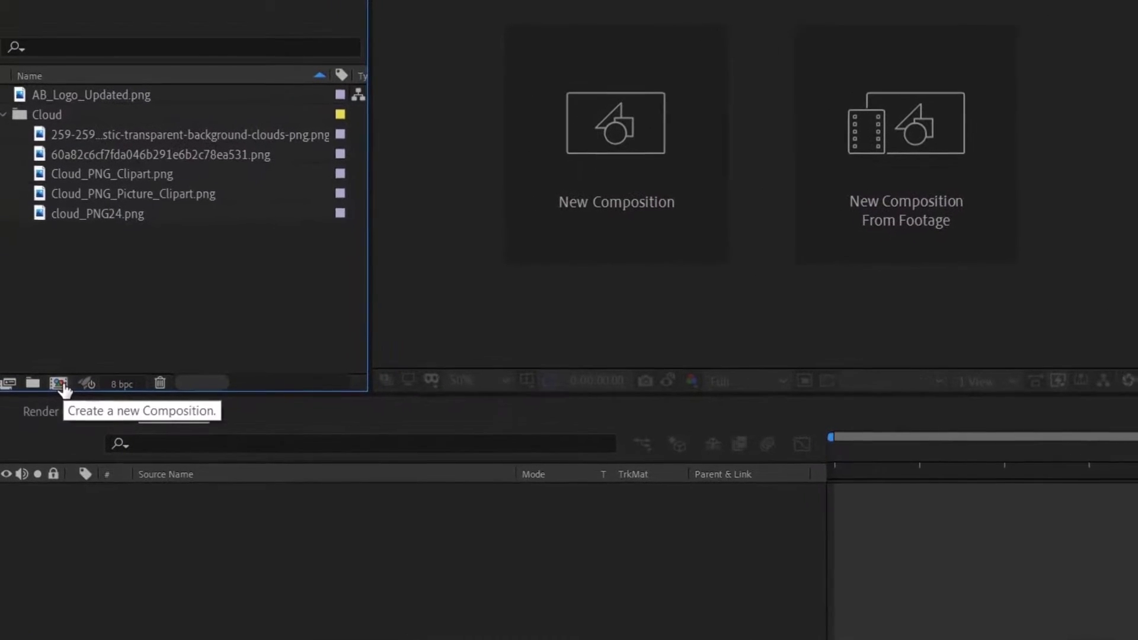
# Create a composition named Cloud_Intro at 1920 × 1080 px, 30 fps, with a duration of 0:00:10:00.
pyautogui.click(63, 384)
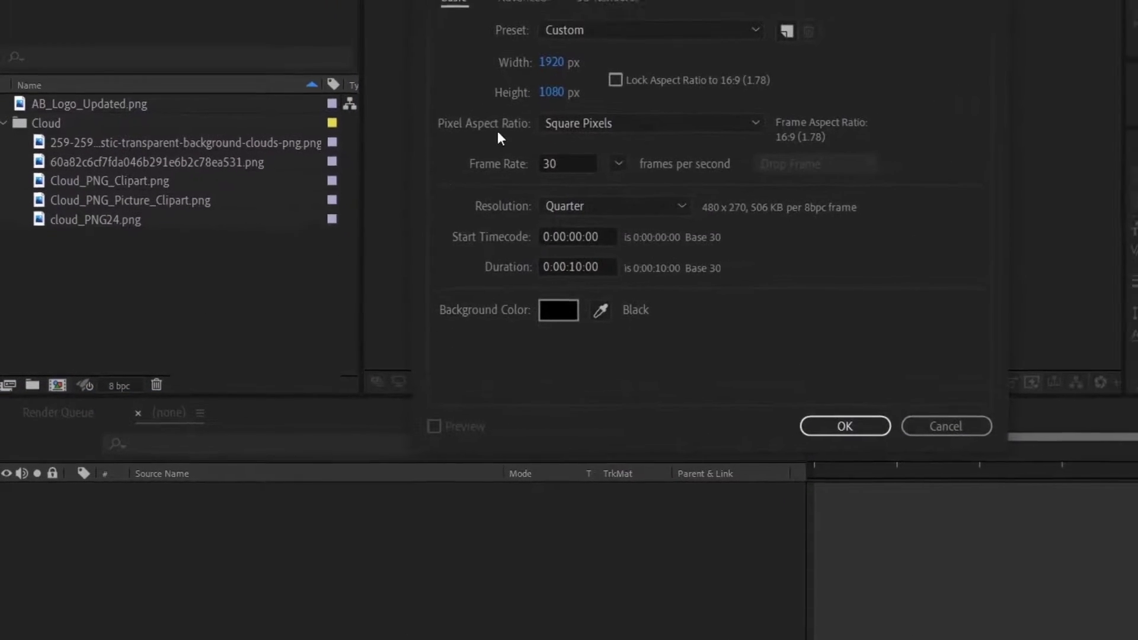
pyautogui.write('Cloud_Intro')
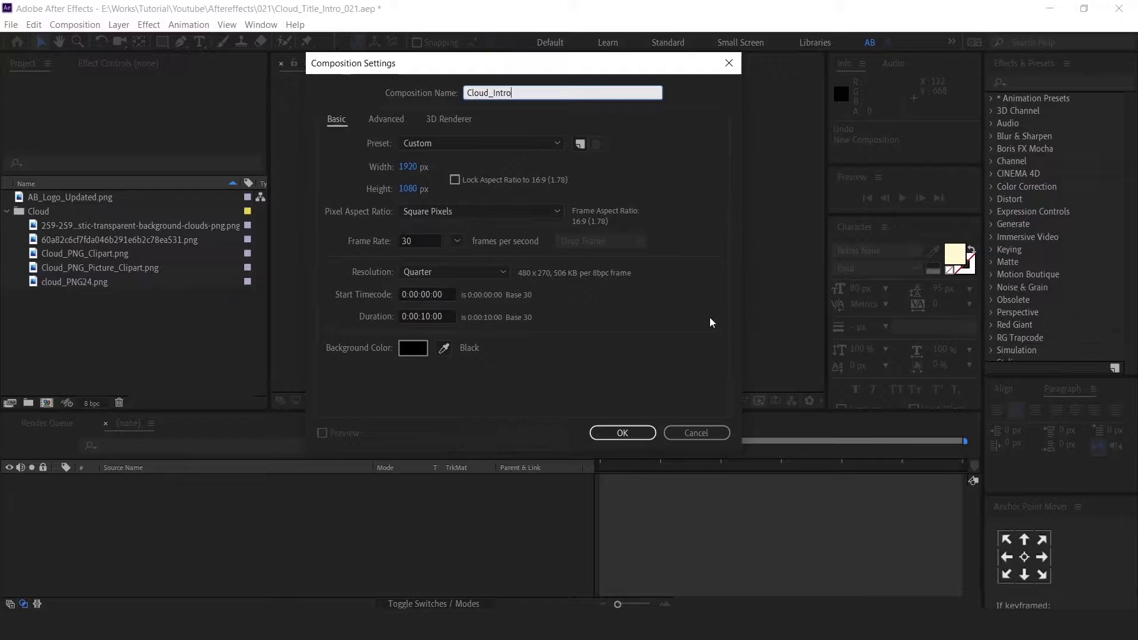
pyautogui.click(645, 432)
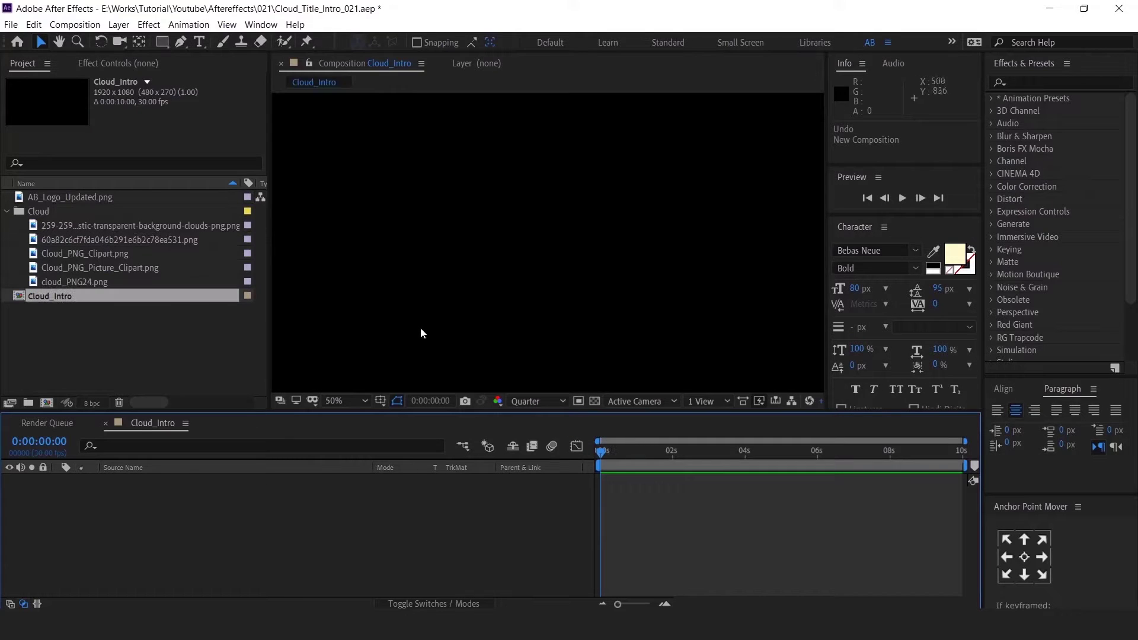
pyautogui.scroll(-2, 605, 291)
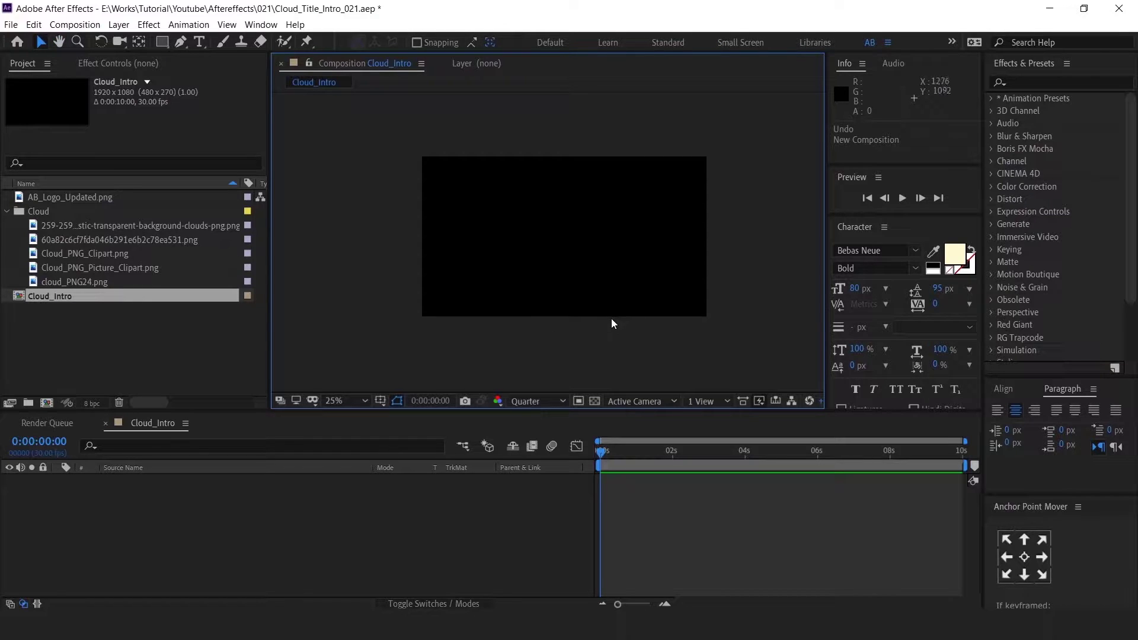
pyautogui.click(59, 279)
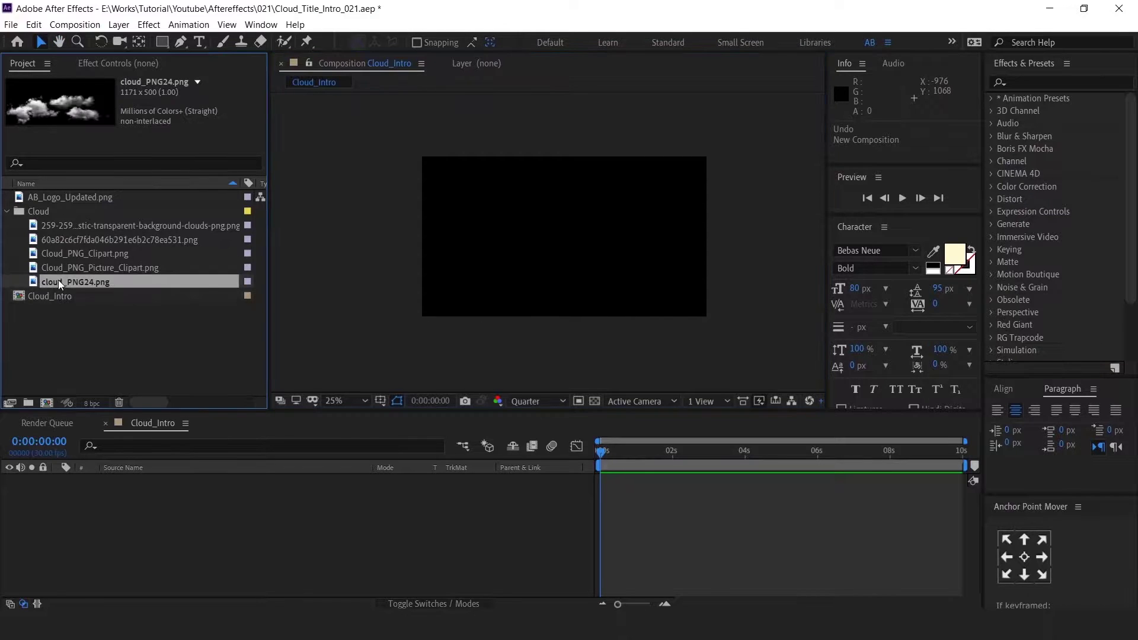
pyautogui.click(63, 266)
pyautogui.click(72, 251)
pyautogui.click(77, 240)
pyautogui.click(88, 225)
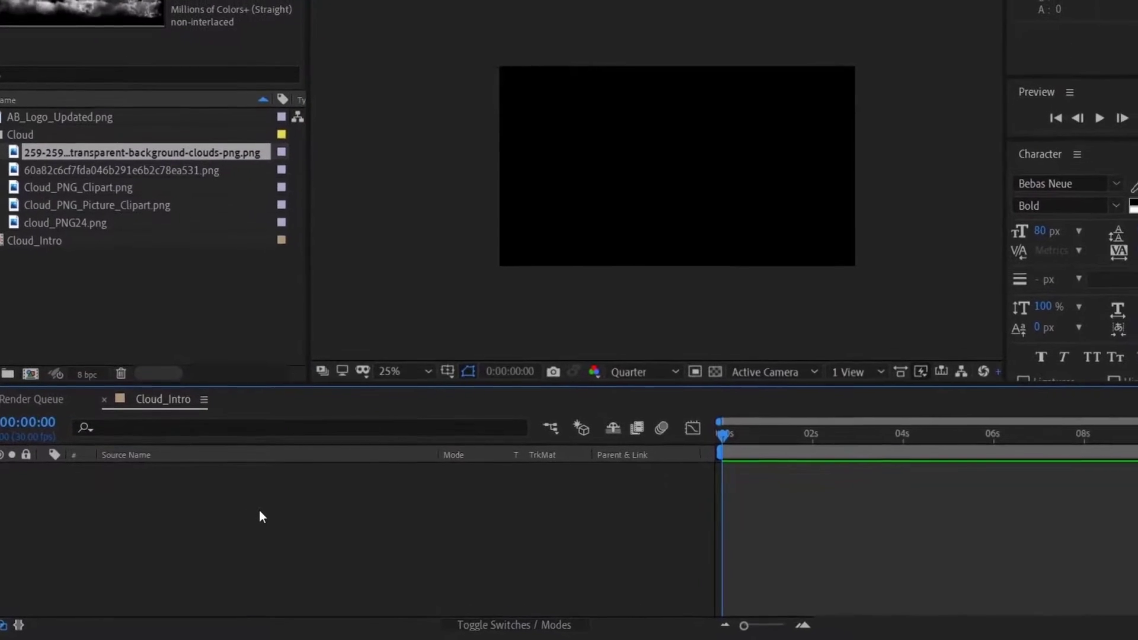
# Start a new solid in the Cloud_Intro composition and set its color to sky blue, 4A9ED9.
pyautogui.rightClick(228, 513)
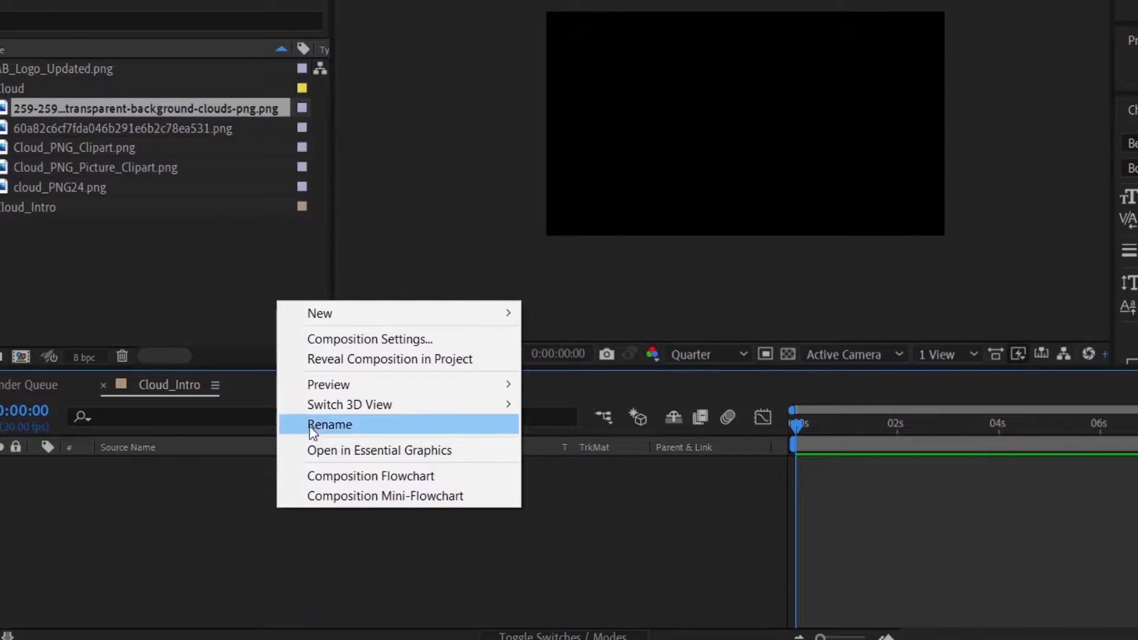
pyautogui.moveTo(360, 312)
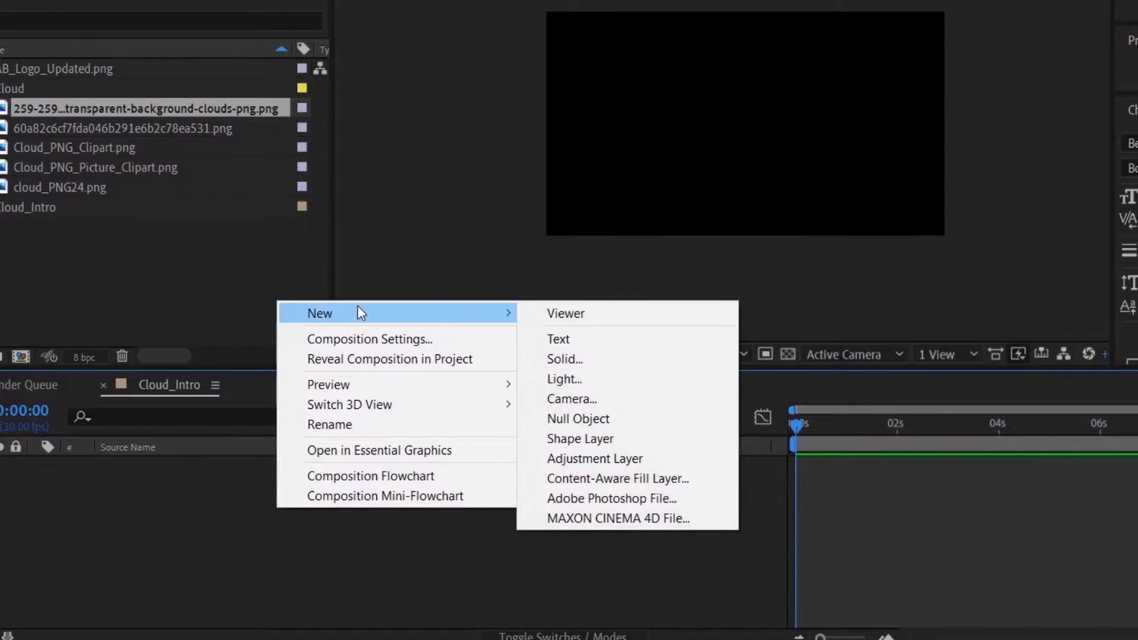
pyautogui.click(586, 359)
pyautogui.click(839, 340)
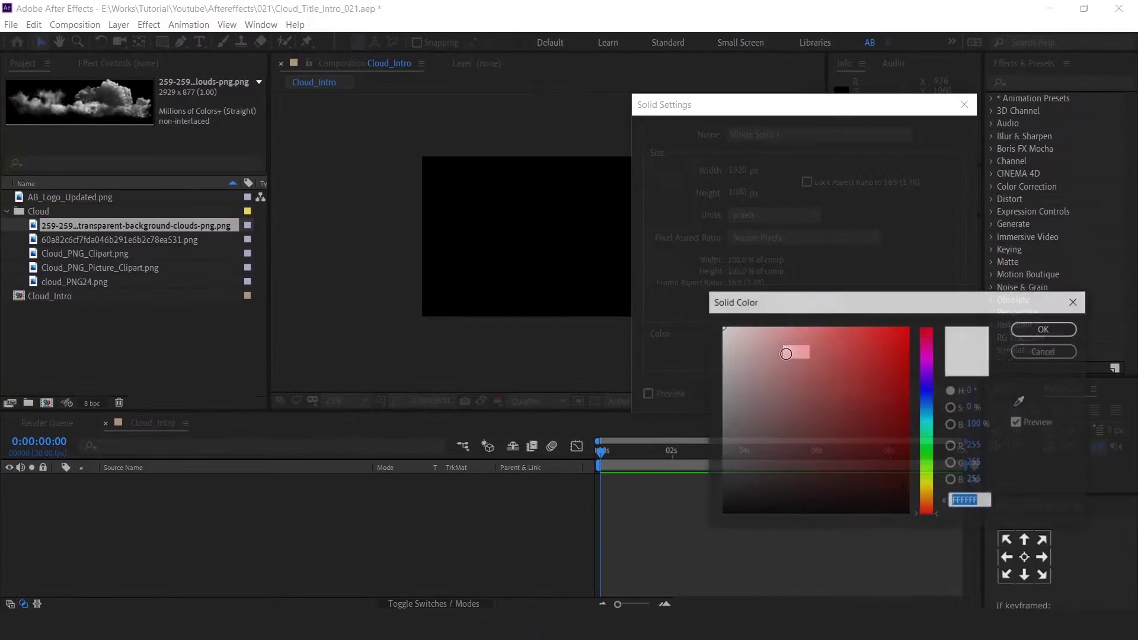
pyautogui.click(927, 407)
pyautogui.moveTo(868, 368); pyautogui.dragTo(867, 349)
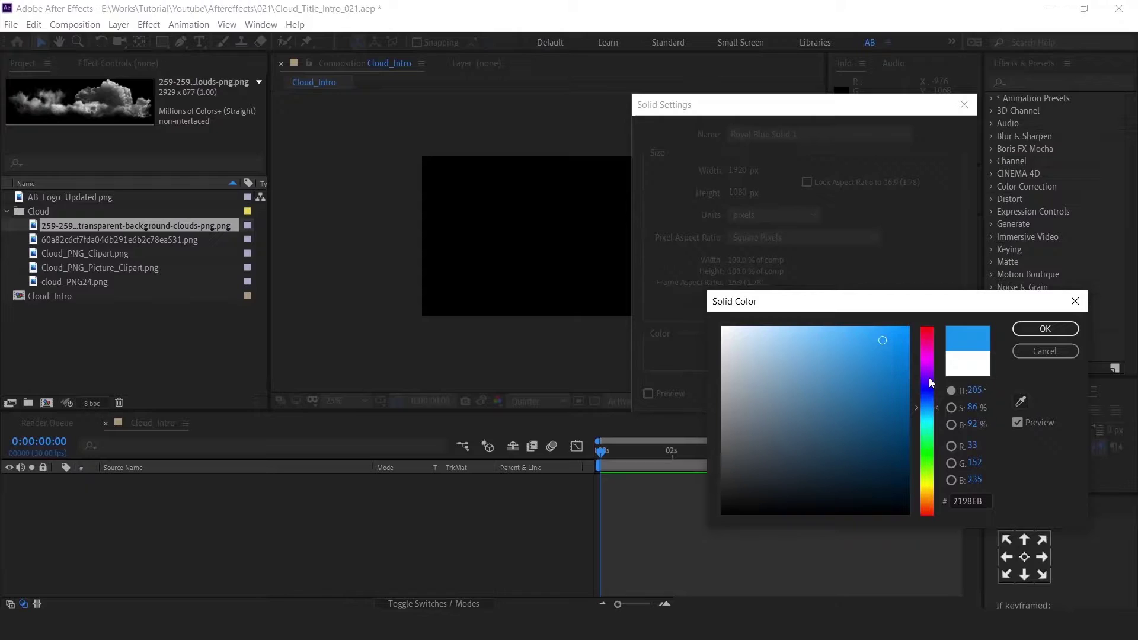
pyautogui.moveTo(863, 347); pyautogui.dragTo(840, 356)
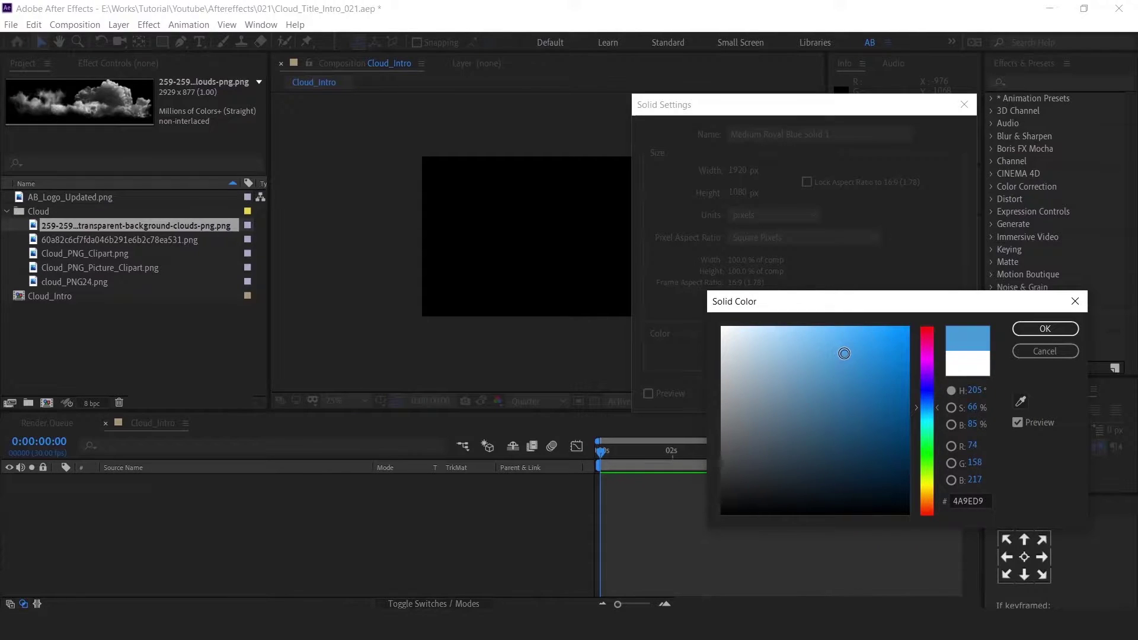
pyautogui.click(1034, 330)
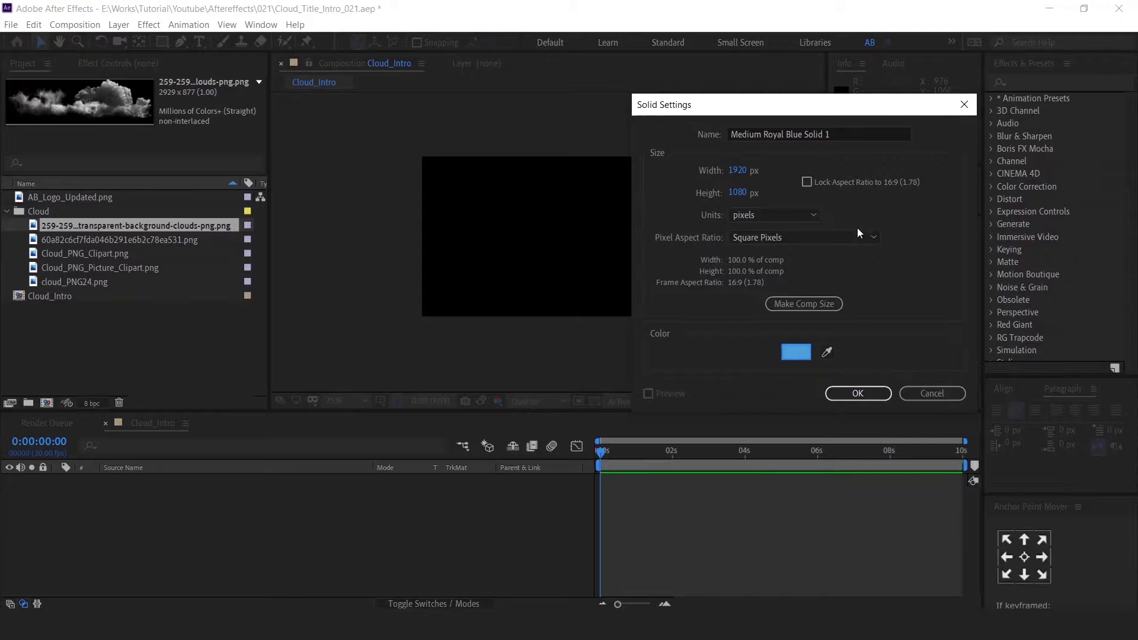
# Name the solid Sky and create it at 1920 × 1080 px.
pyautogui.click(843, 128)
pyautogui.write('S')
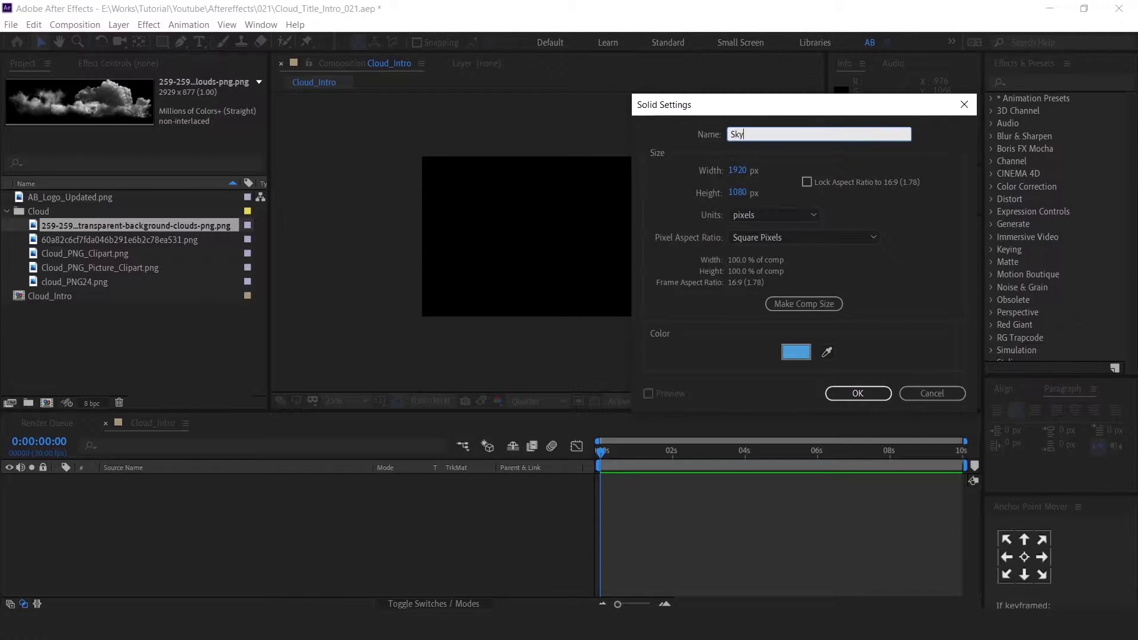
pyautogui.write('ky')
pyautogui.click(858, 393)
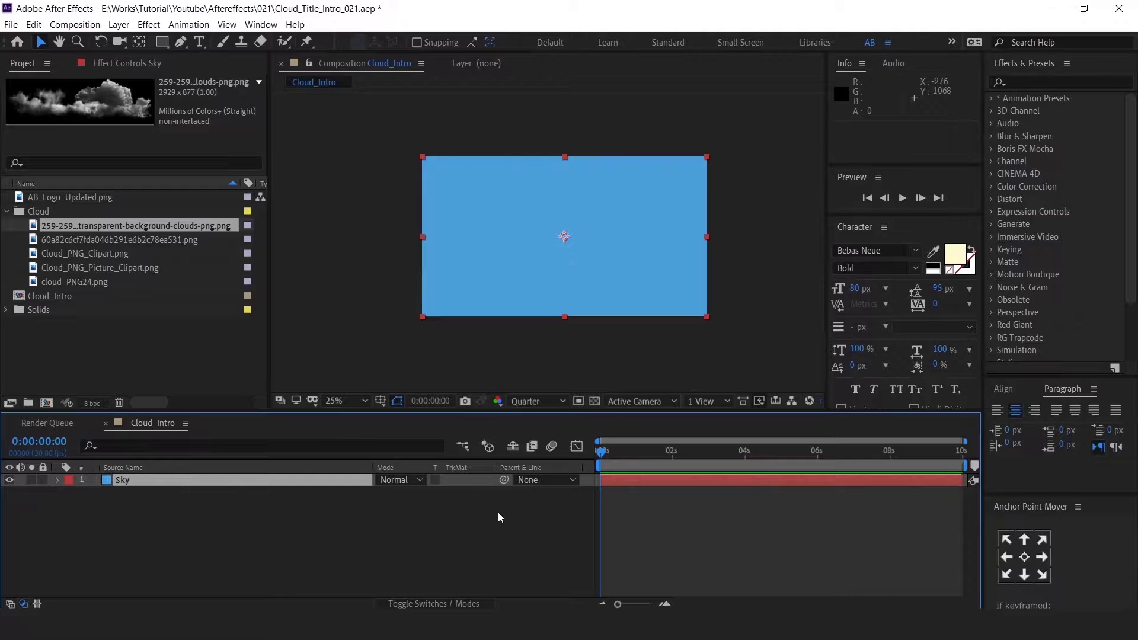
# Narrow the timeline's Source Name column to give the layer bars more room, and leave the Sky layer deselected.
pyautogui.moveTo(344, 464); pyautogui.dragTo(198, 468)
pyautogui.click(645, 552)
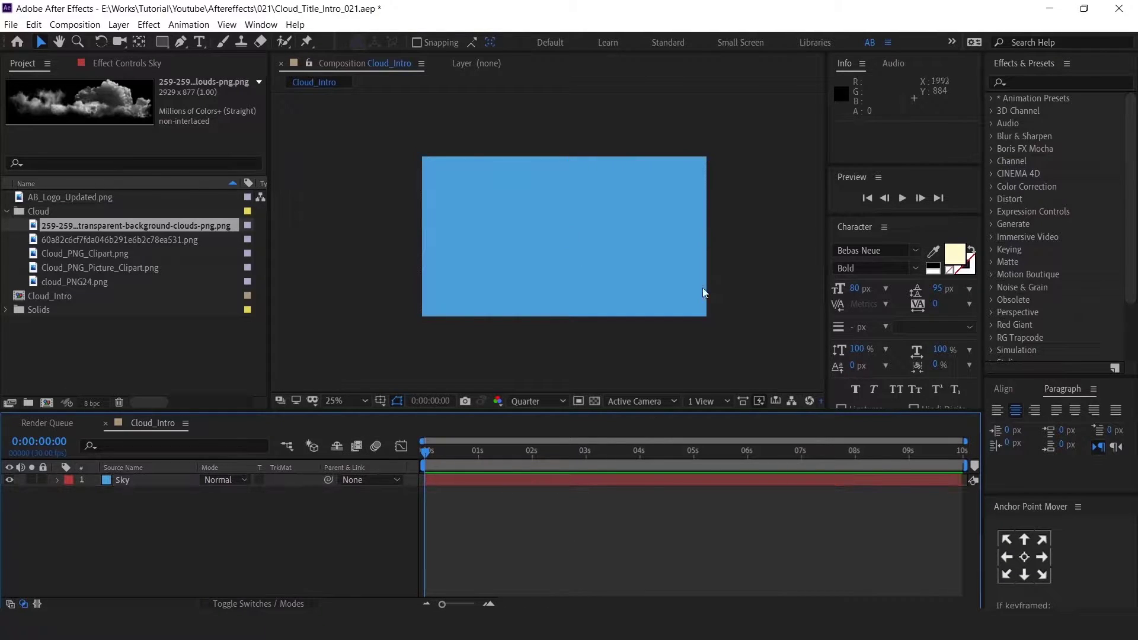
pyautogui.click(154, 483)
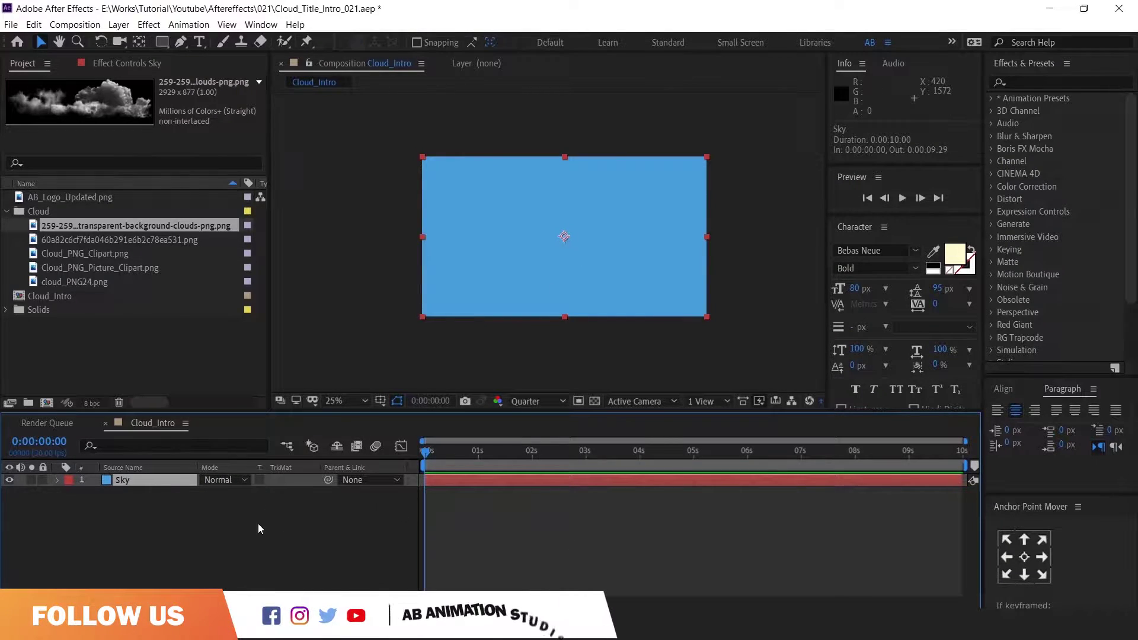
pyautogui.click(257, 524)
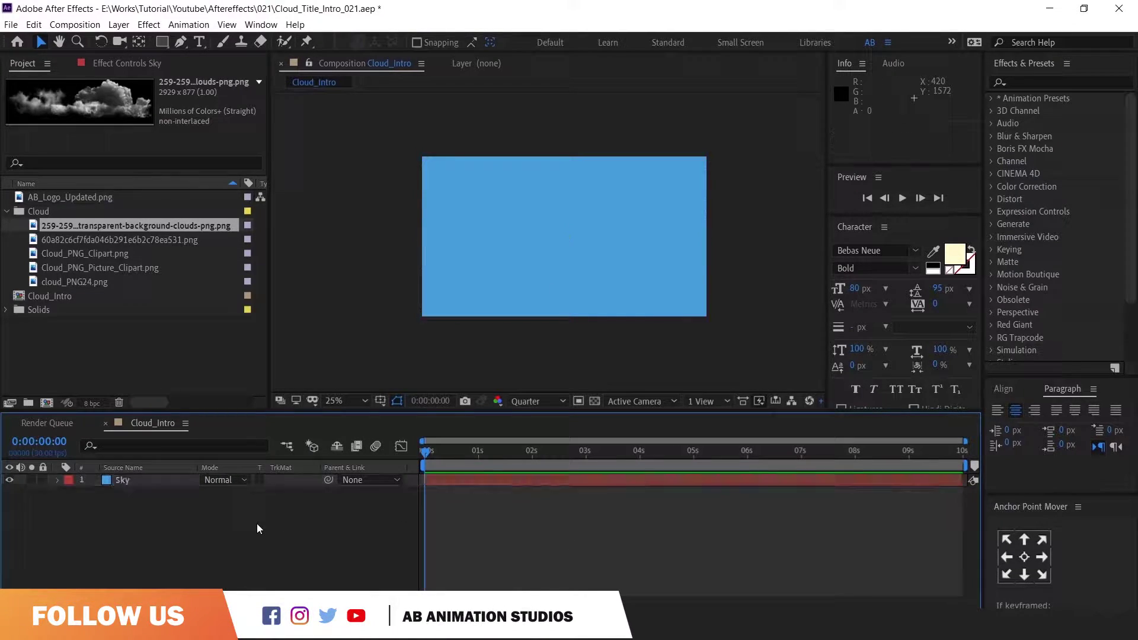
# Preview the cloud images and add the 259-259… transparent-background clouds PNG to the timeline above the Sky layer.
pyautogui.click(116, 241)
pyautogui.click(109, 254)
pyautogui.click(104, 268)
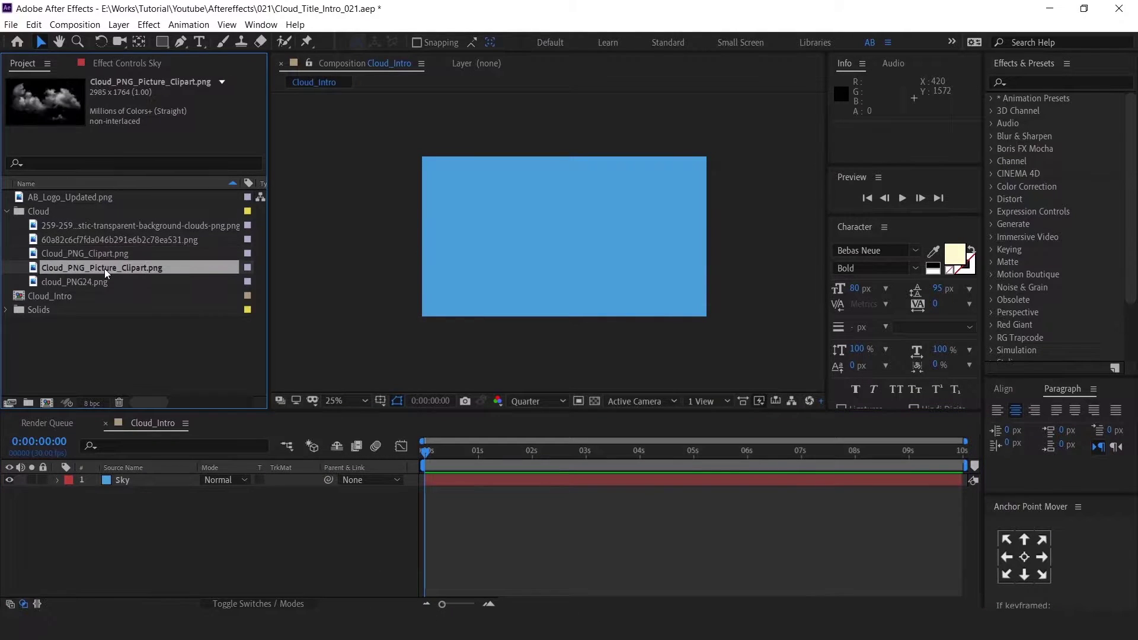
pyautogui.click(96, 281)
pyautogui.click(97, 268)
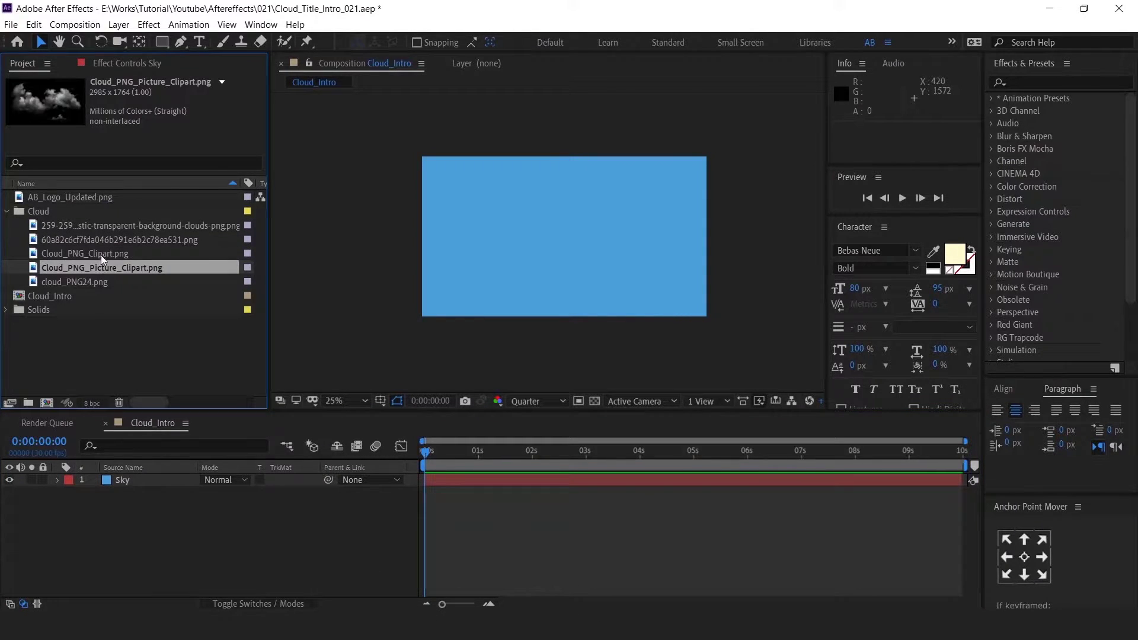
pyautogui.click(112, 225)
pyautogui.moveTo(144, 451); pyautogui.dragTo(144, 475)
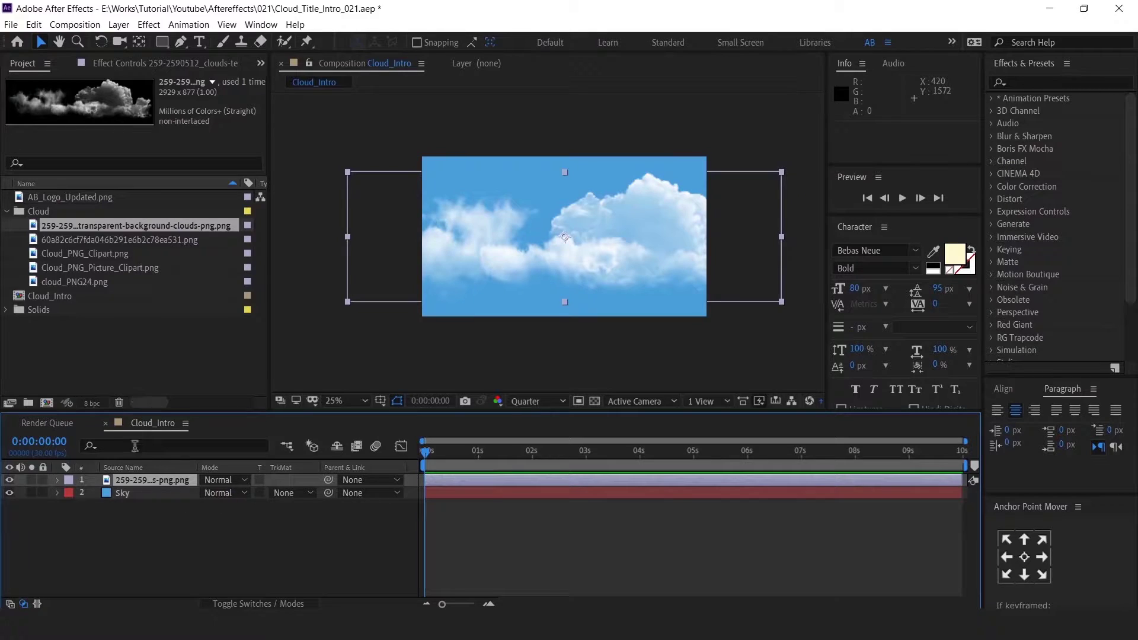
# Add the remaining four cloud PNG images to the timeline between the first cloud layer and Sky.
pyautogui.click(116, 239)
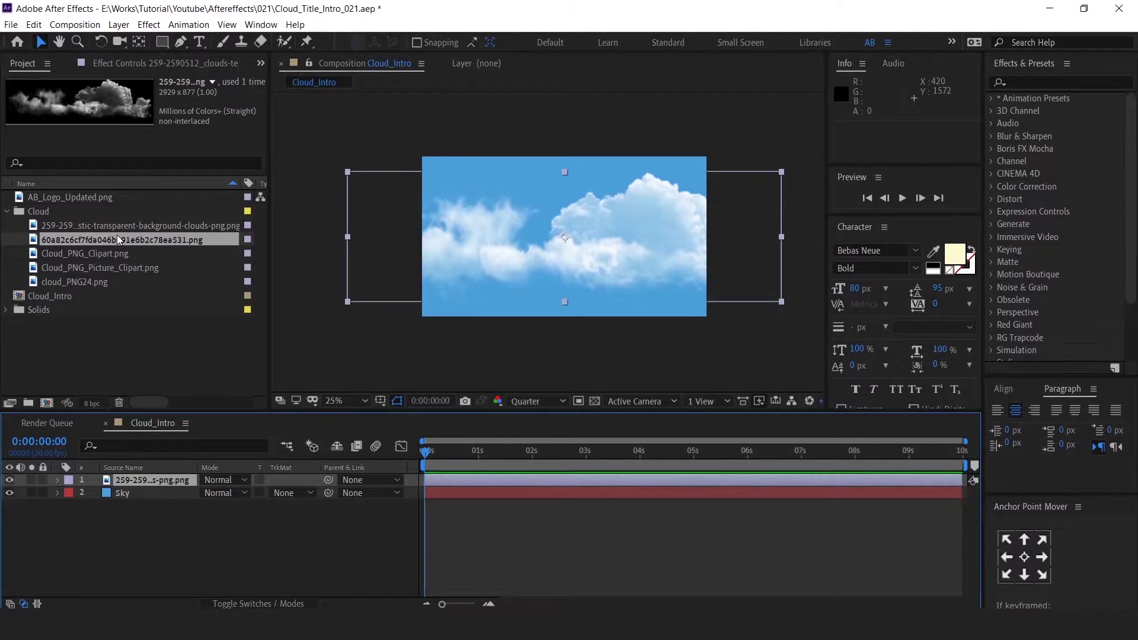
pyautogui.keyDown('shift'); pyautogui.click(84, 282); pyautogui.keyUp('shift')
pyautogui.moveTo(108, 248); pyautogui.dragTo(112, 487)
pyautogui.click(217, 582)
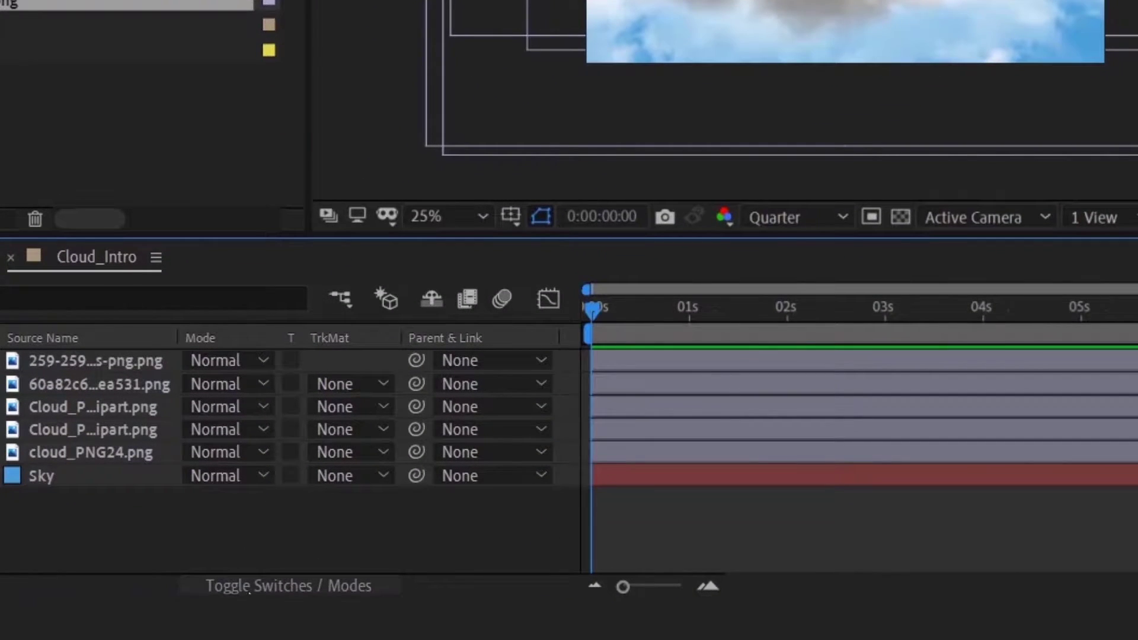
# Show the layer switches and turn all five cloud layers into 3D layers, leaving Sky as 2D.
pyautogui.click(280, 587)
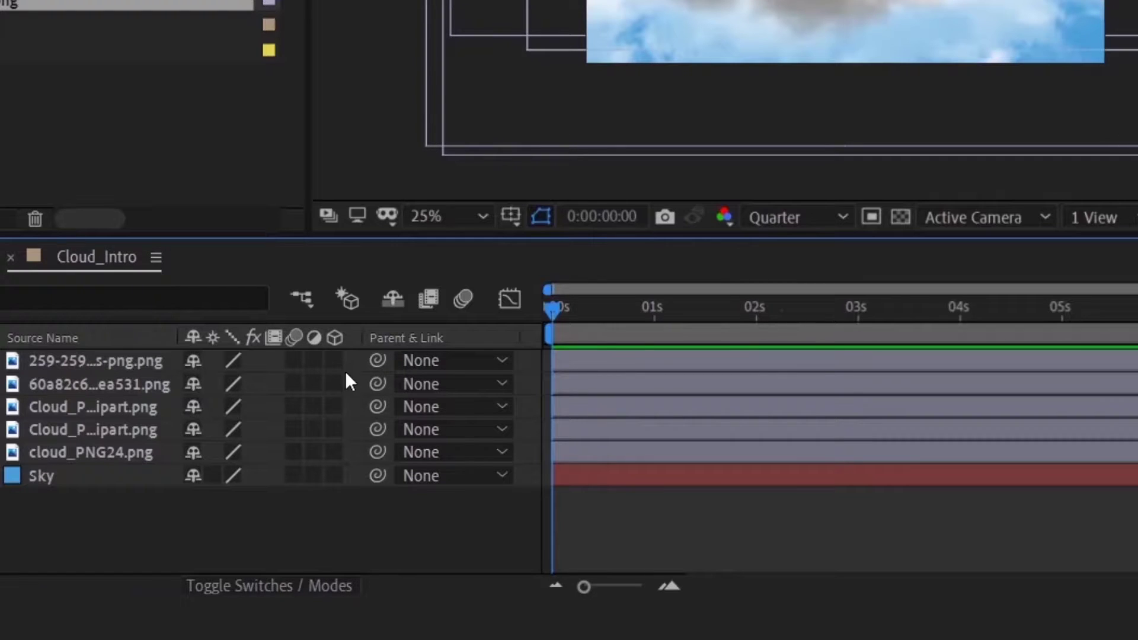
pyautogui.click(127, 363)
pyautogui.keyDown('shift'); pyautogui.click(116, 452); pyautogui.keyUp('shift')
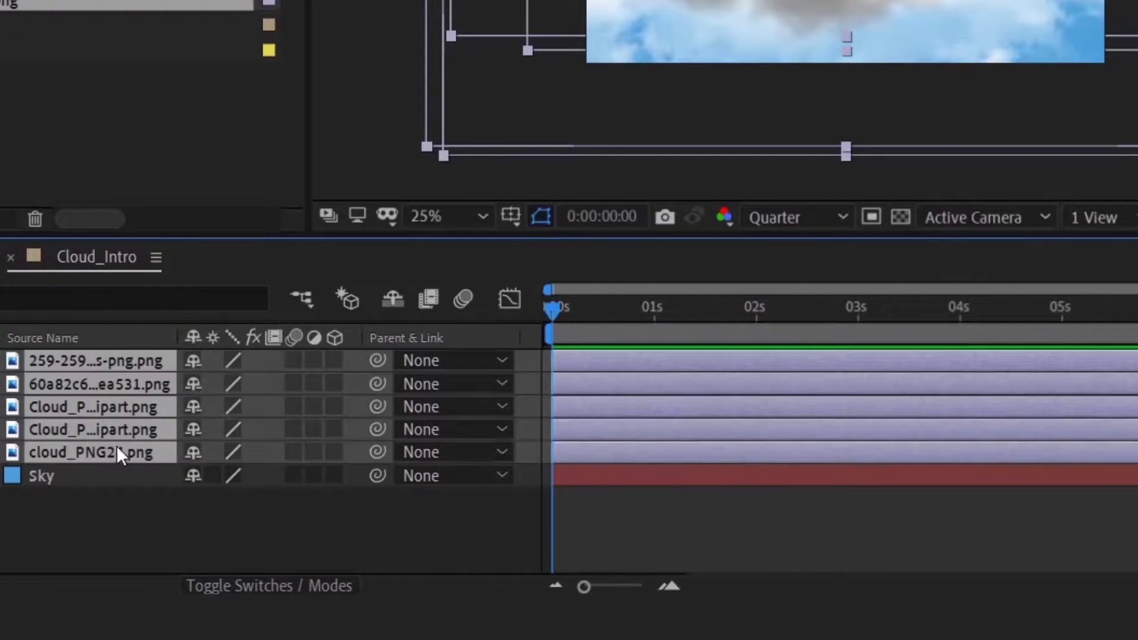
pyautogui.click(332, 361)
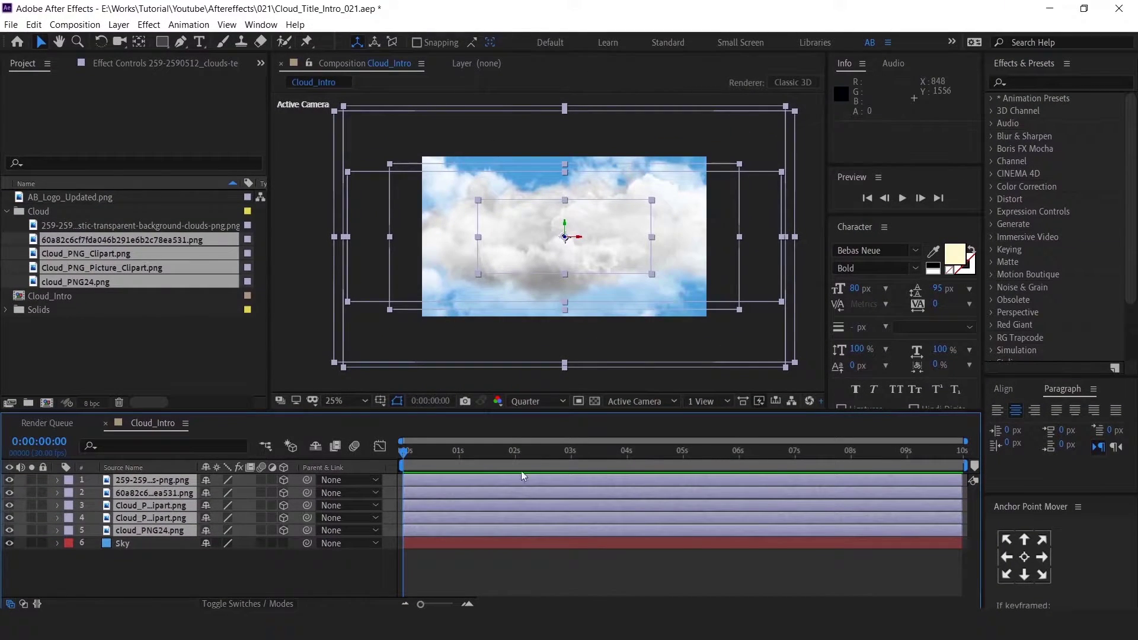
pyautogui.click(436, 556)
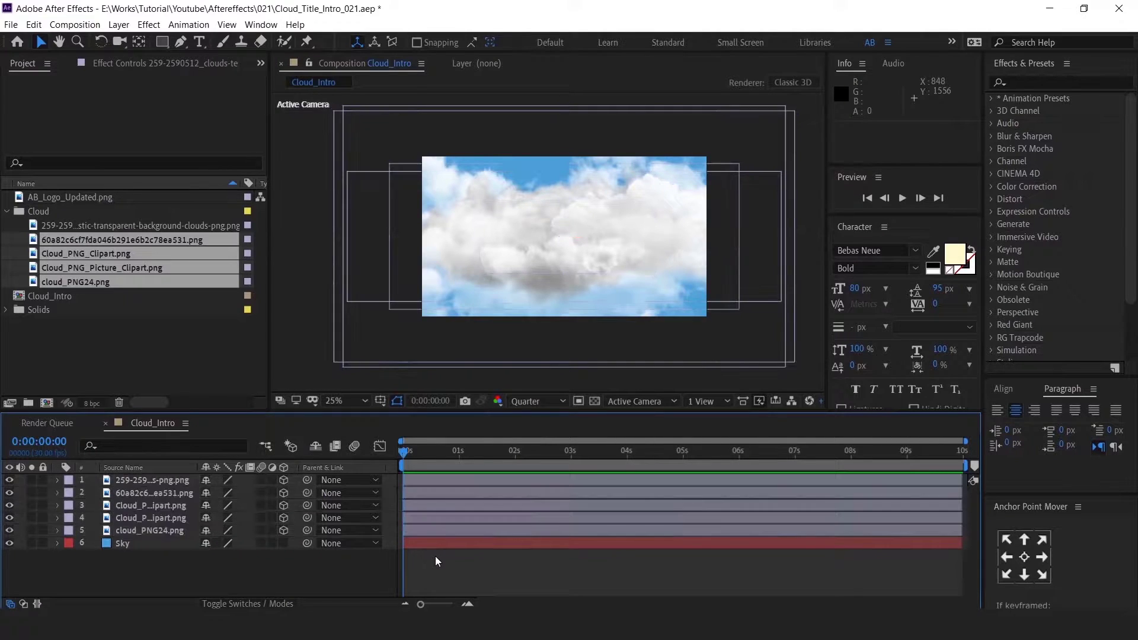
# Change the composition viewer to a side-by-side 2 Views layout.
pyautogui.click(695, 396)
pyautogui.click(707, 431)
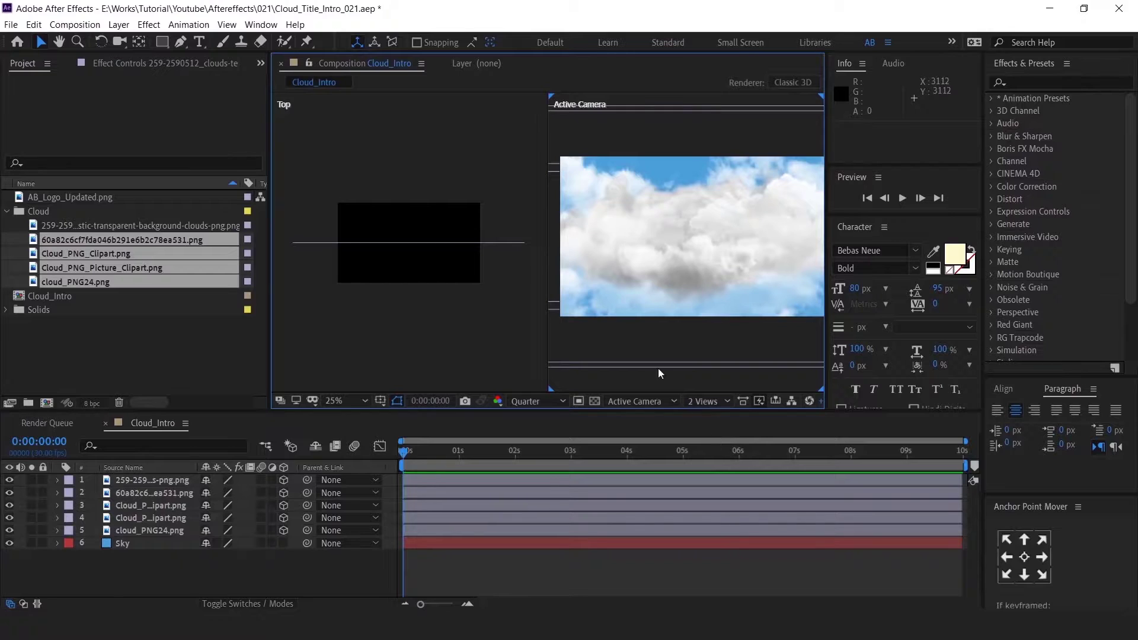
pyautogui.scroll(-1, 652, 291)
pyautogui.scroll(1, 652, 290)
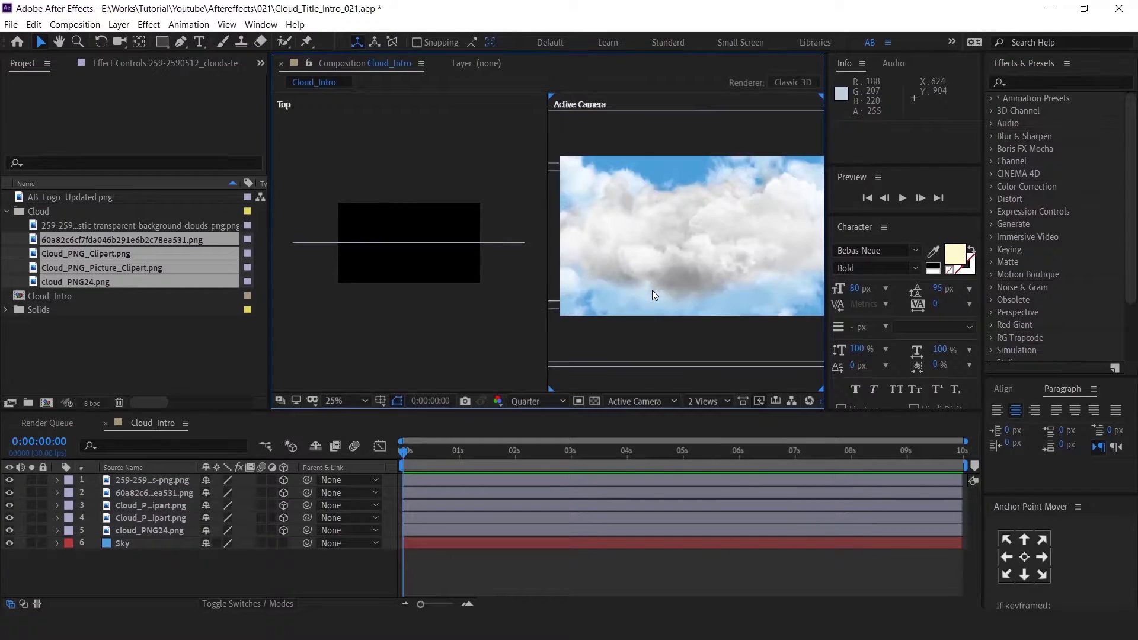
# Move the front 259-259… cloud layer toward the viewer and lower it to about Y 736, Z -1592.
pyautogui.click(409, 290)
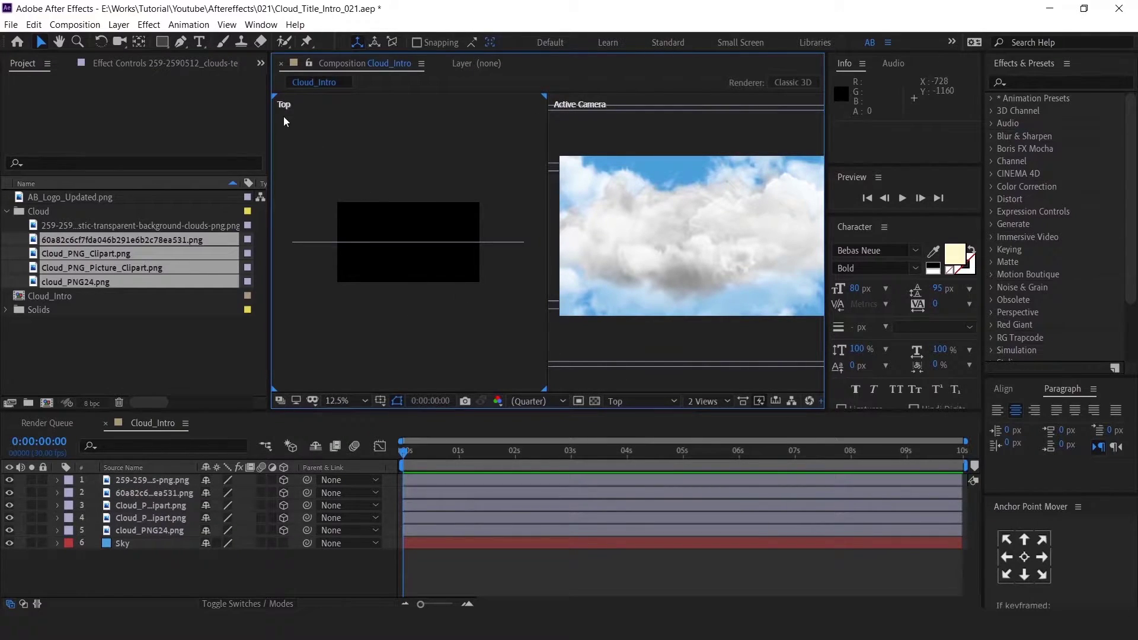
pyautogui.click(684, 380)
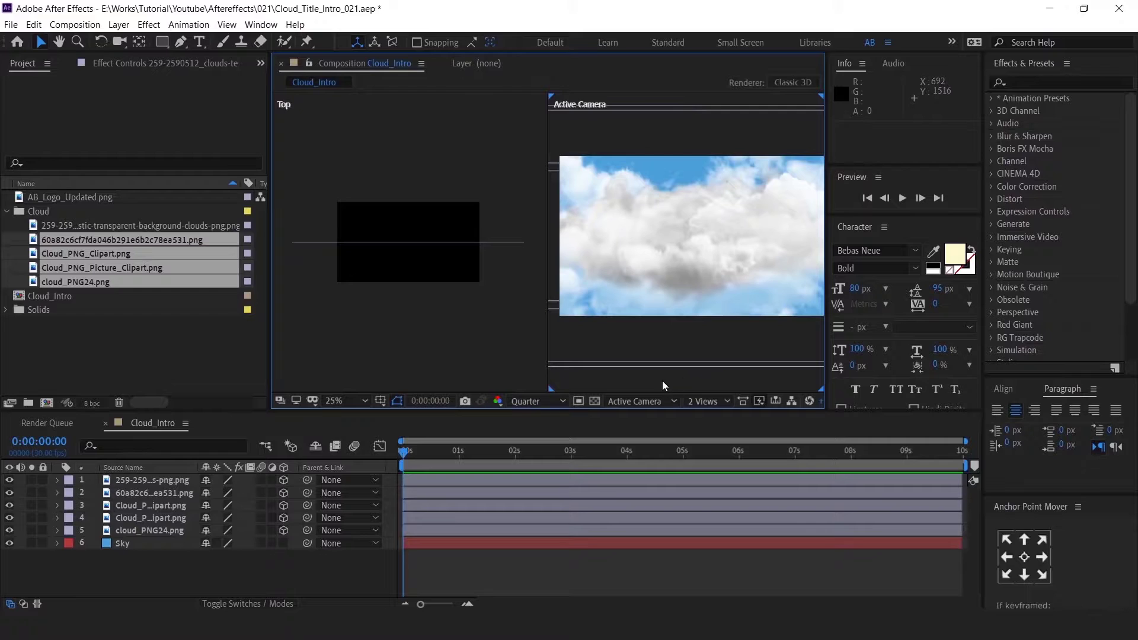
pyautogui.scroll(-1, 690, 296)
pyautogui.moveTo(703, 301); pyautogui.dragTo(698, 282)
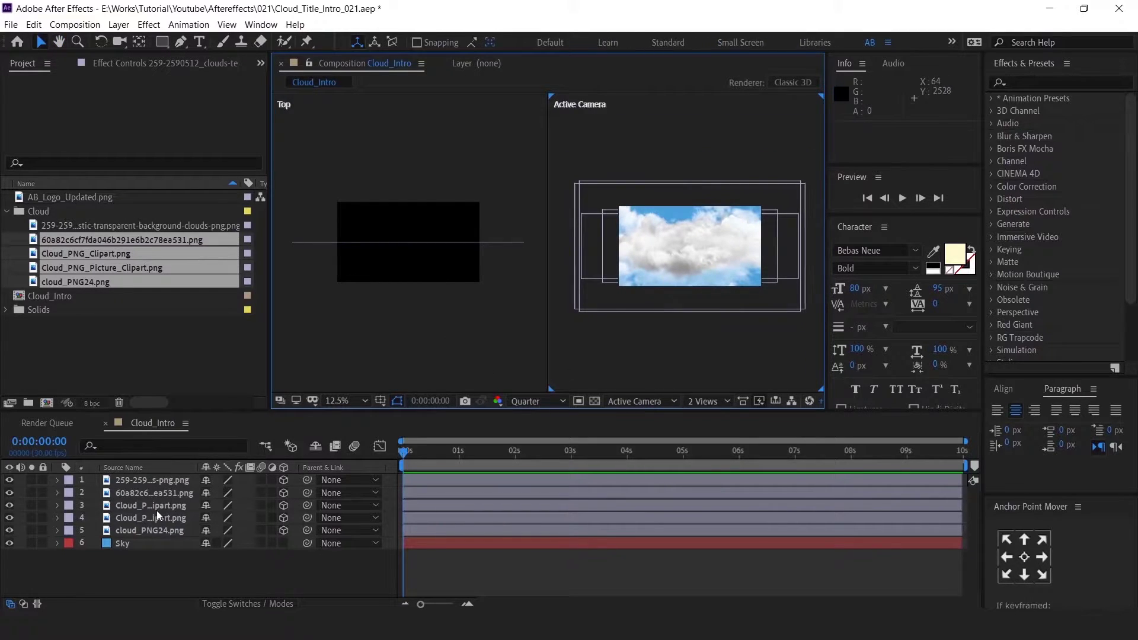
pyautogui.click(164, 481)
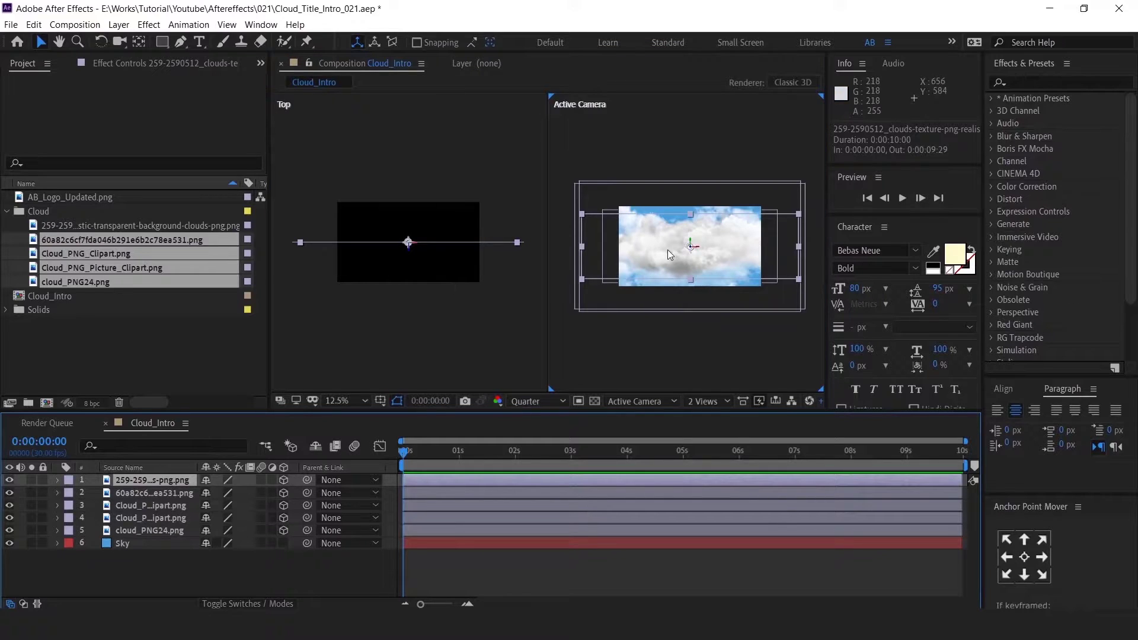
pyautogui.scroll(2, 667, 251)
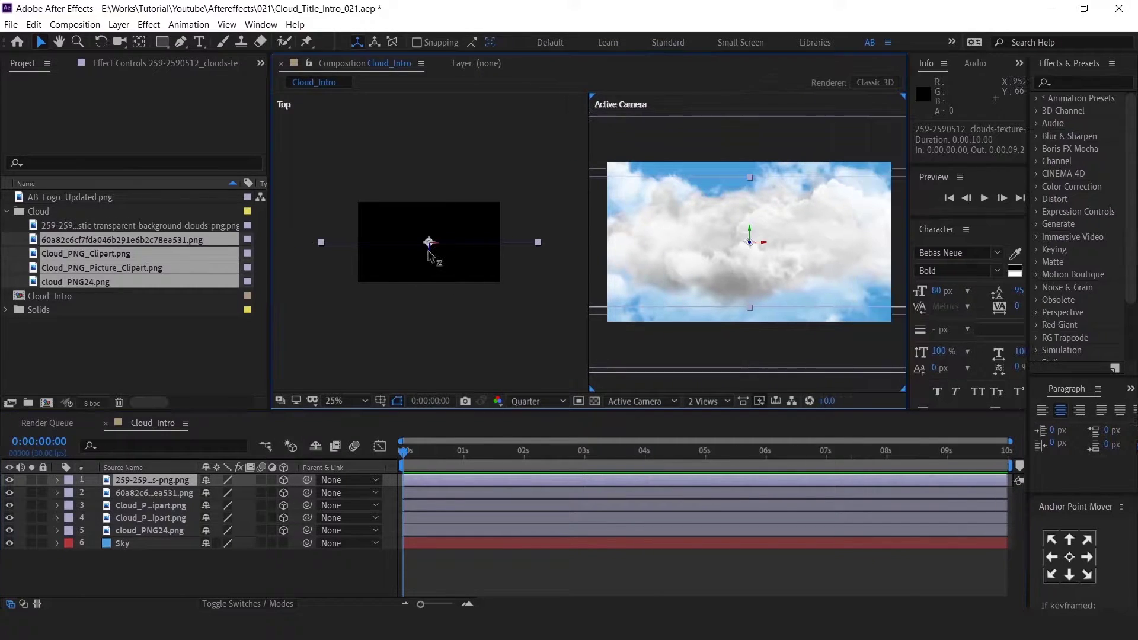
pyautogui.moveTo(431, 256); pyautogui.dragTo(435, 373)
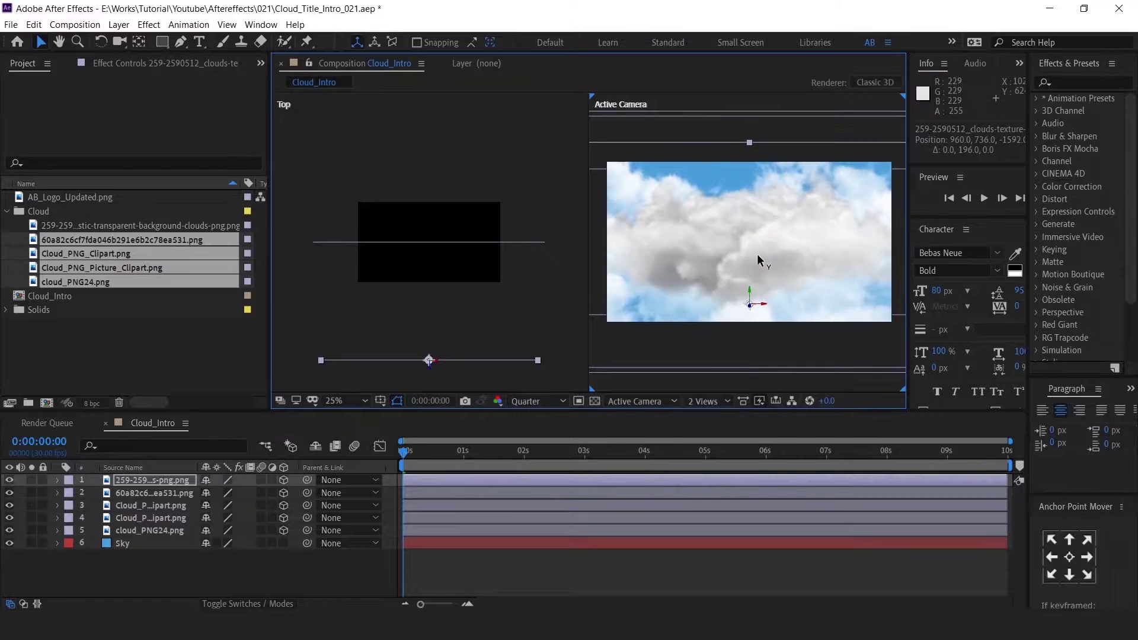
# Push the 60a82c6… cloud layer far back in depth and shift it sideways to about X 512.
pyautogui.click(175, 493)
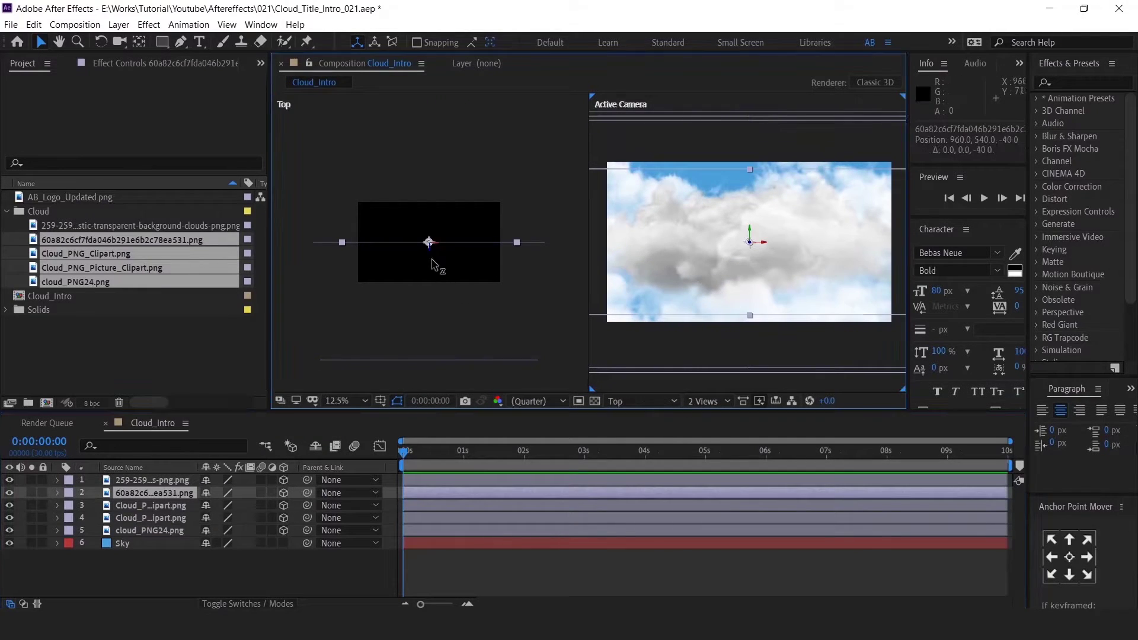
pyautogui.moveTo(432, 254); pyautogui.dragTo(368, 178)
pyautogui.moveTo(435, 168); pyautogui.dragTo(397, 133)
# Push the Cloud_PNG_Clipart layer back in depth and lower it to about Y 880, Z 840.
pyautogui.click(149, 504)
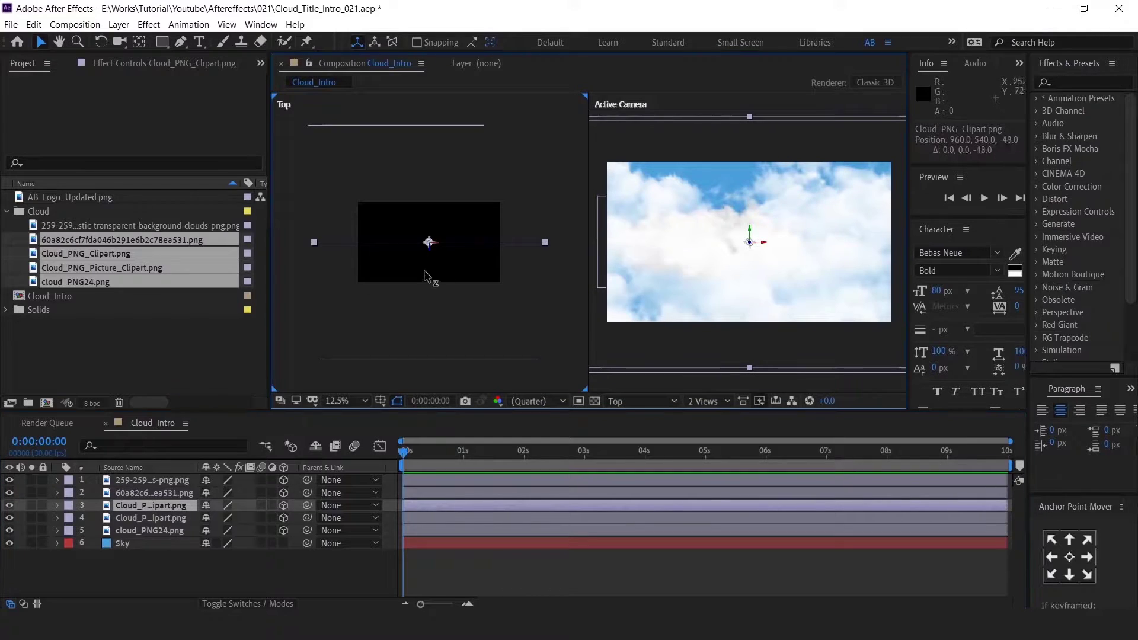
pyautogui.moveTo(433, 279); pyautogui.dragTo(338, 192)
pyautogui.moveTo(750, 239); pyautogui.dragTo(750, 279)
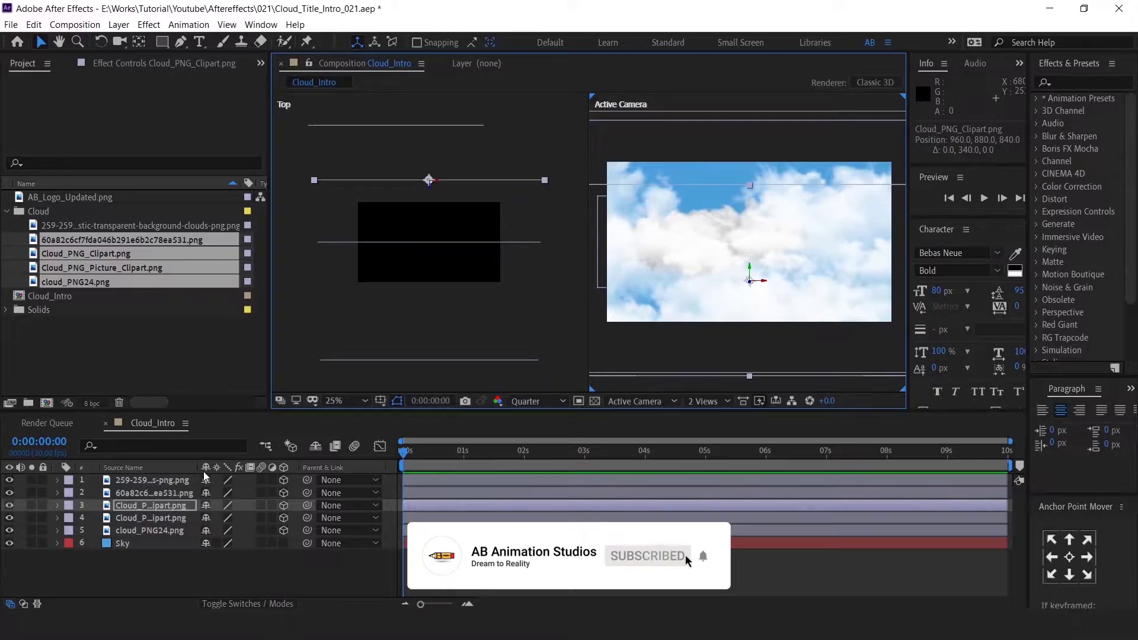
# Move Cloud_PNG_Picture_Clipart to about Y 724, Z 328, and bring cloud_PNG24 slightly toward the viewer.
pyautogui.click(154, 518)
pyautogui.moveTo(430, 250); pyautogui.dragTo(427, 218)
pyautogui.moveTo(752, 233)
pyautogui.mouseDown()
pyautogui.moveTo(755, 274)
pyautogui.moveTo(756, 252)
pyautogui.mouseUp()
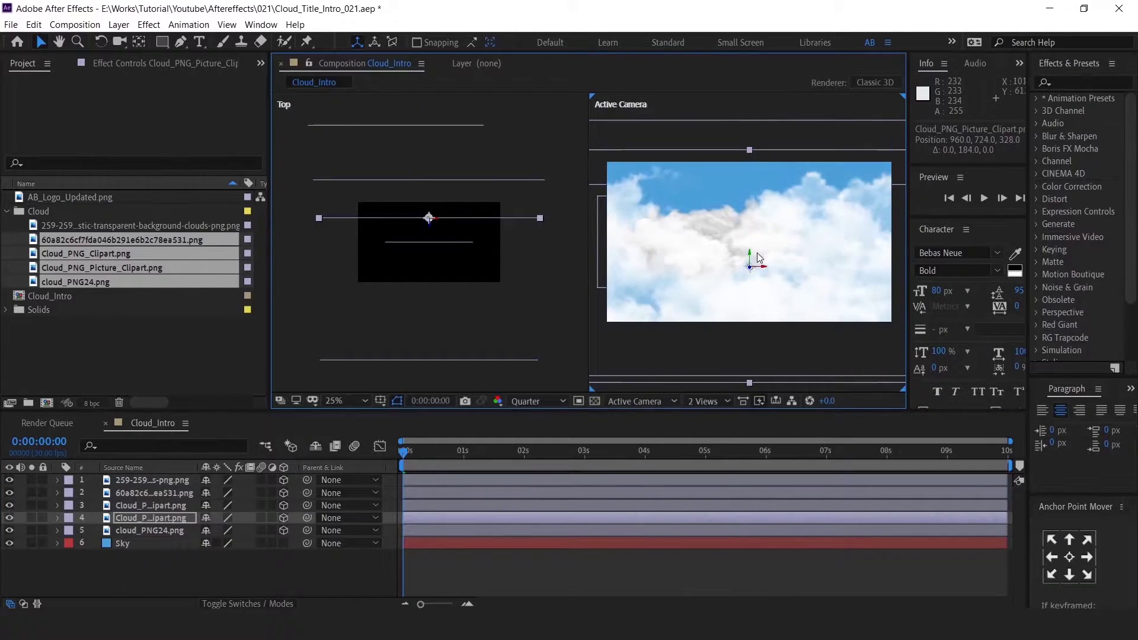
pyautogui.click(405, 242)
pyautogui.moveTo(430, 249); pyautogui.dragTo(387, 267)
# Bring the 60a82c6… cloud layer nearer in depth and lower it to about Y 812, Z 640.
pyautogui.click(178, 481)
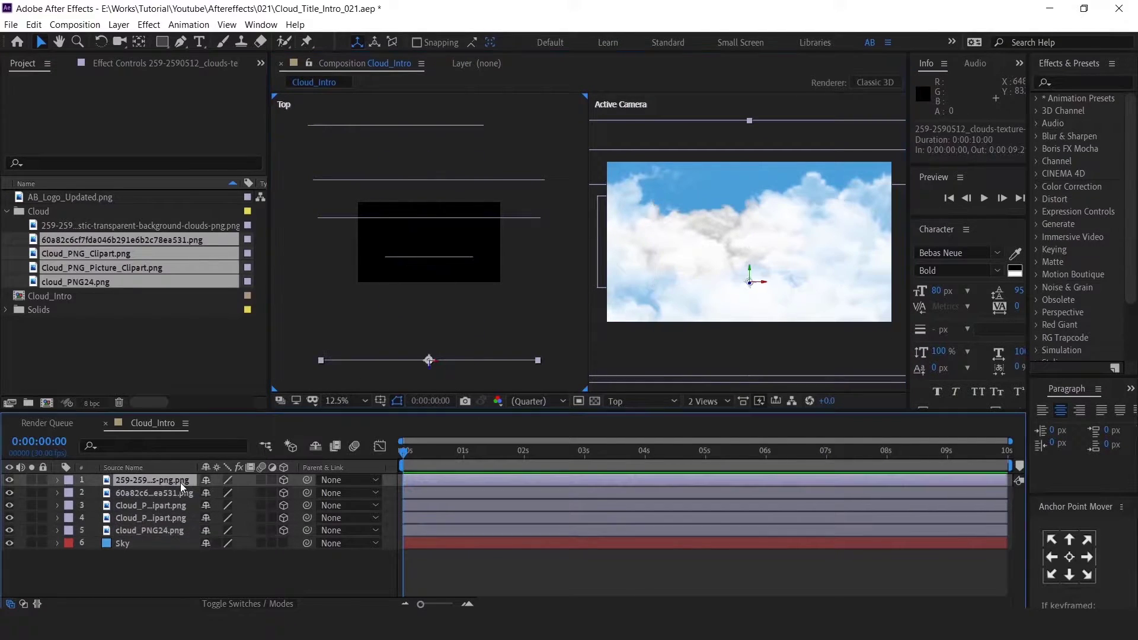
pyautogui.click(169, 495)
pyautogui.moveTo(399, 125); pyautogui.dragTo(383, 204)
pyautogui.moveTo(693, 233); pyautogui.dragTo(749, 169)
# Duplicate the Cloud_PNG_Picture_Clipart layer and move the copy far back and up to about Y -440, Z 2144.
pyautogui.click(160, 519)
pyautogui.hotkey('ctrl', 'd')
pyautogui.moveTo(429, 227); pyautogui.dragTo(430, 91)
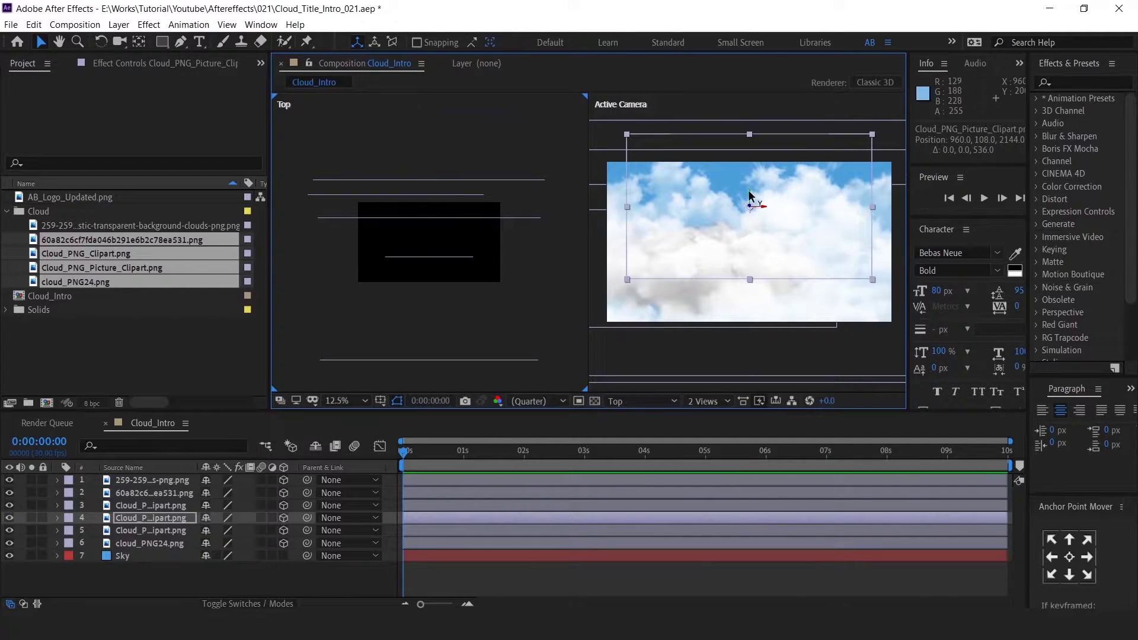
pyautogui.moveTo(750, 193); pyautogui.dragTo(779, 71)
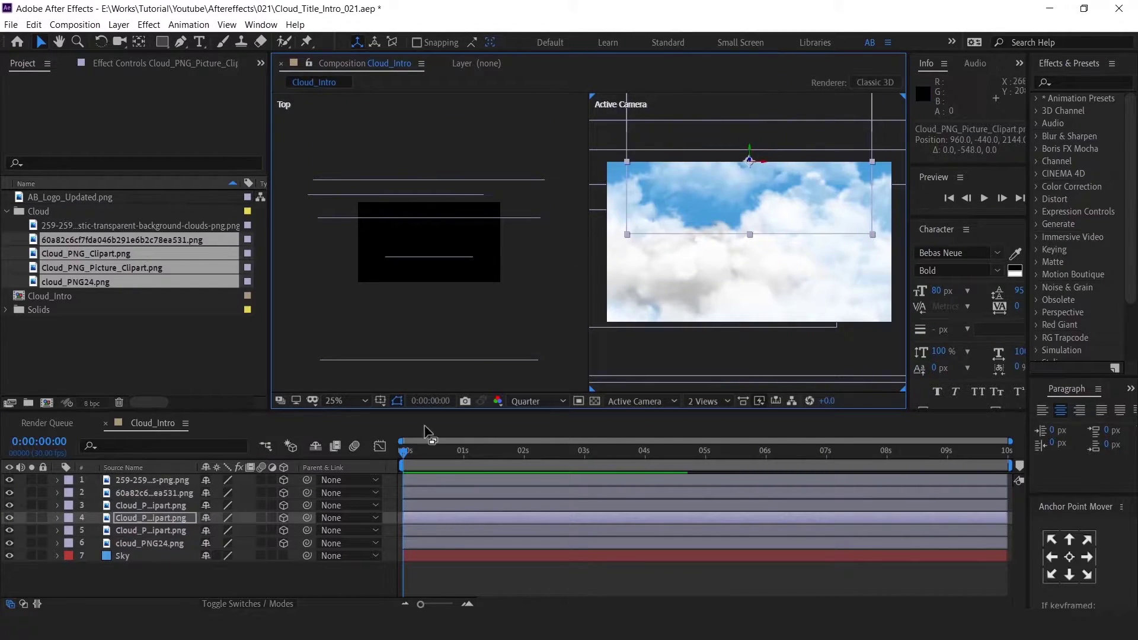
# Raise the Cloud_PNG_Clipart layer slightly and shift the 60a82c6… cloud sideways to about X 1388.
pyautogui.click(750, 272)
pyautogui.click(178, 518)
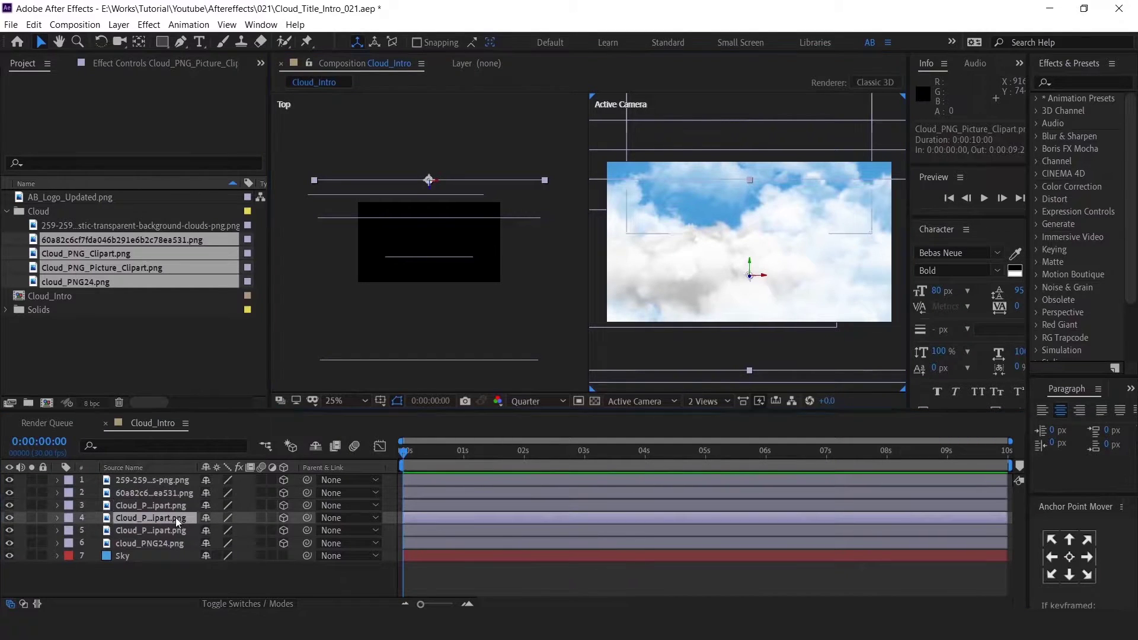
pyautogui.click(172, 492)
pyautogui.moveTo(698, 261); pyautogui.dragTo(843, 266)
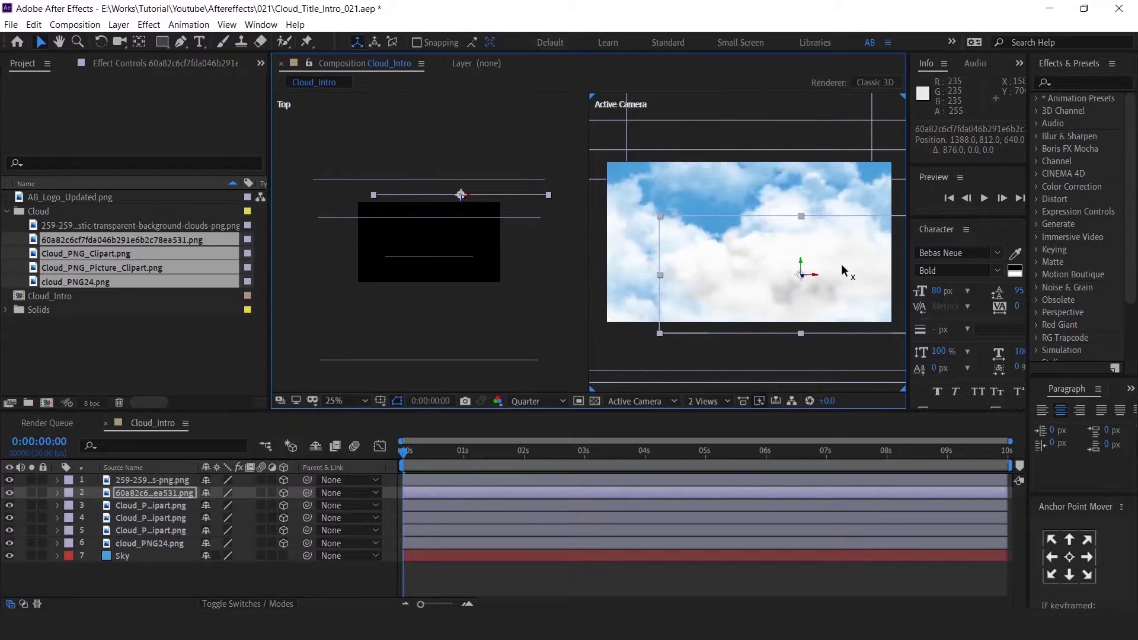
# Shift the front 259-259… cloud layer sideways toward positive X, keeping its depth.
pyautogui.scroll(-1, 514, 299)
pyautogui.moveTo(476, 285); pyautogui.dragTo(490, 318)
pyautogui.scroll(-4, 490, 318)
pyautogui.click(478, 247)
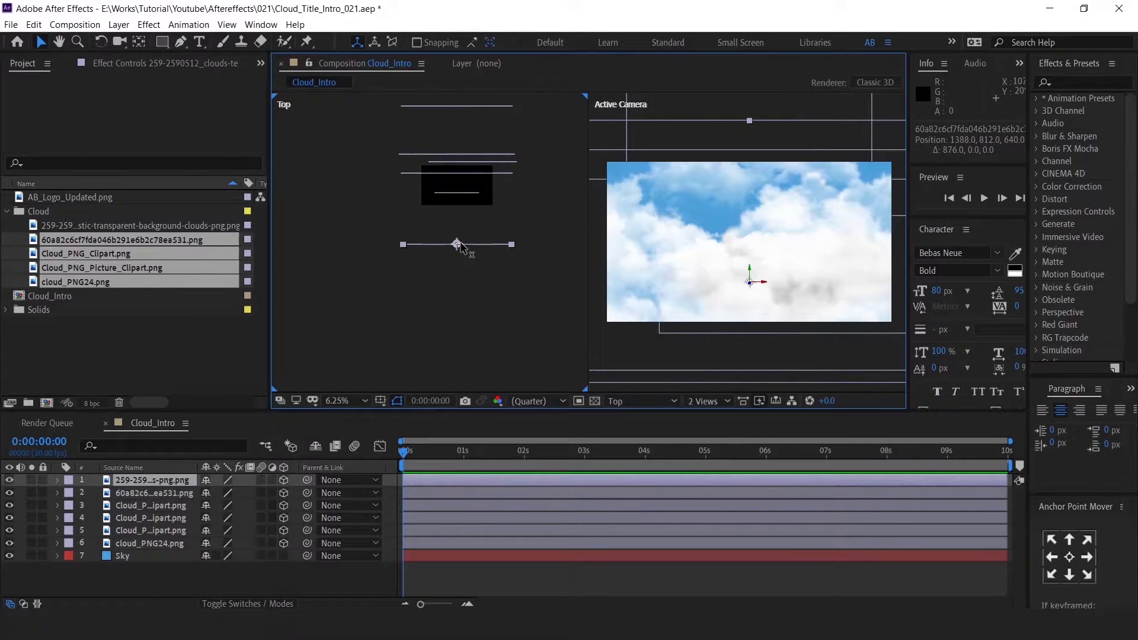
pyautogui.moveTo(460, 245); pyautogui.dragTo(504, 247)
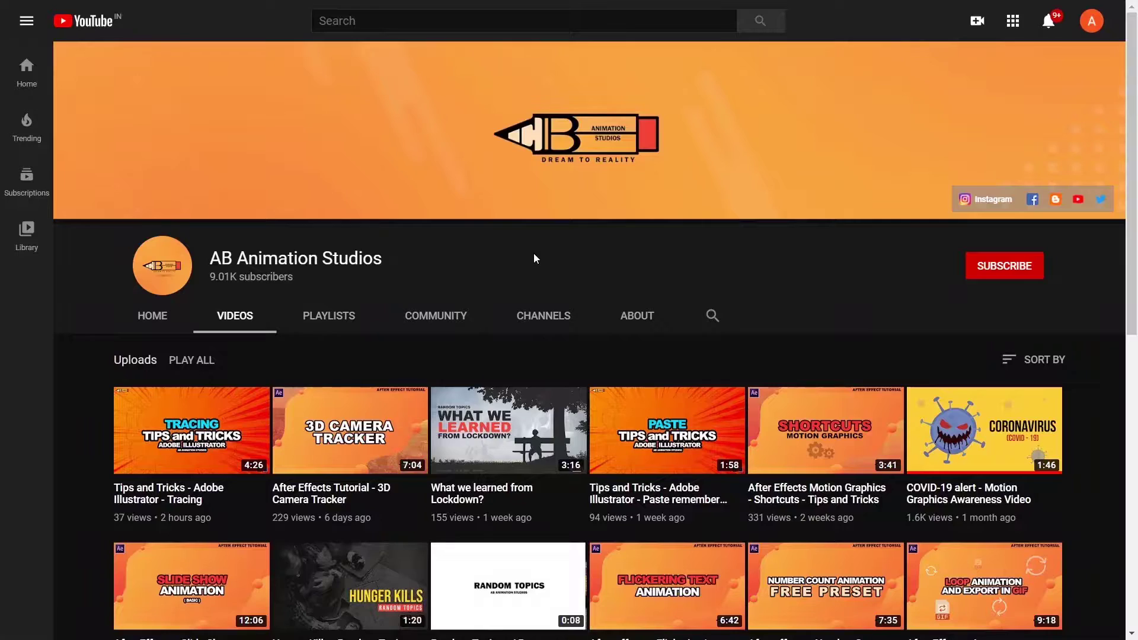
# Switch to YouTube, subscribe to the AB Animation Studios channel and set its notifications to All.
pyautogui.scroll(-8, 534, 254)
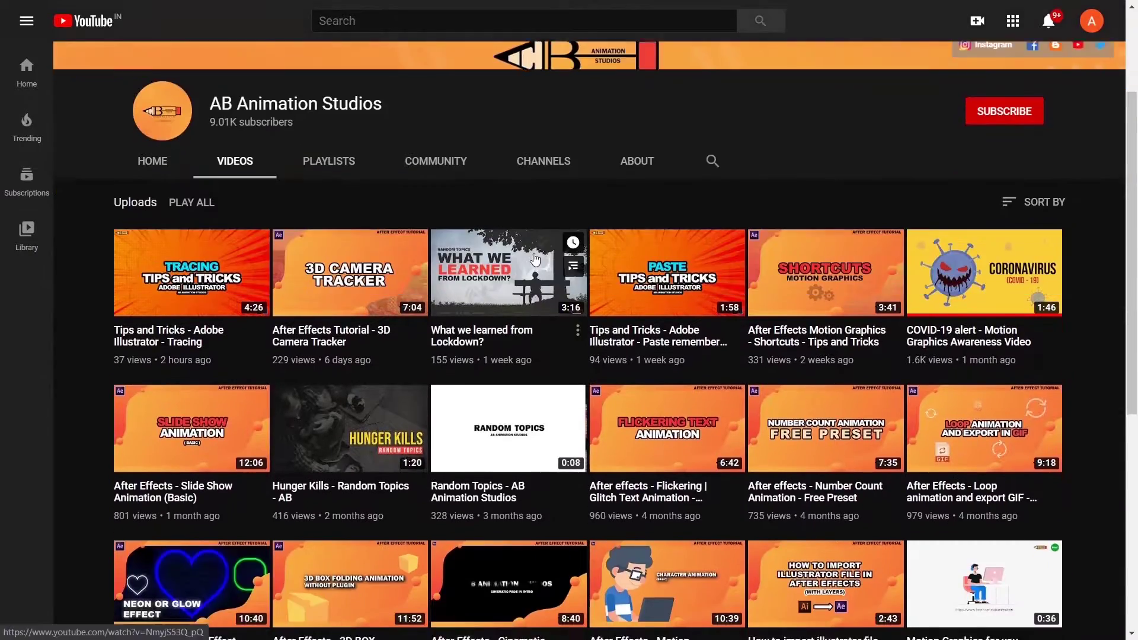
pyautogui.scroll(-13, 535, 259)
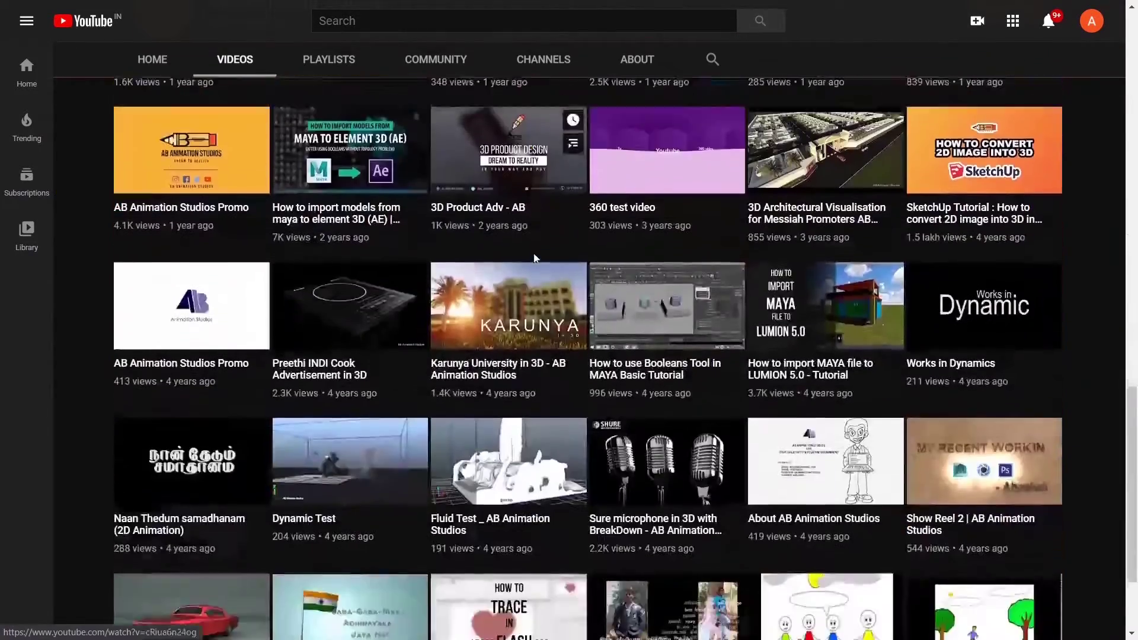
pyautogui.scroll(12, 535, 259)
pyautogui.scroll(9, 535, 259)
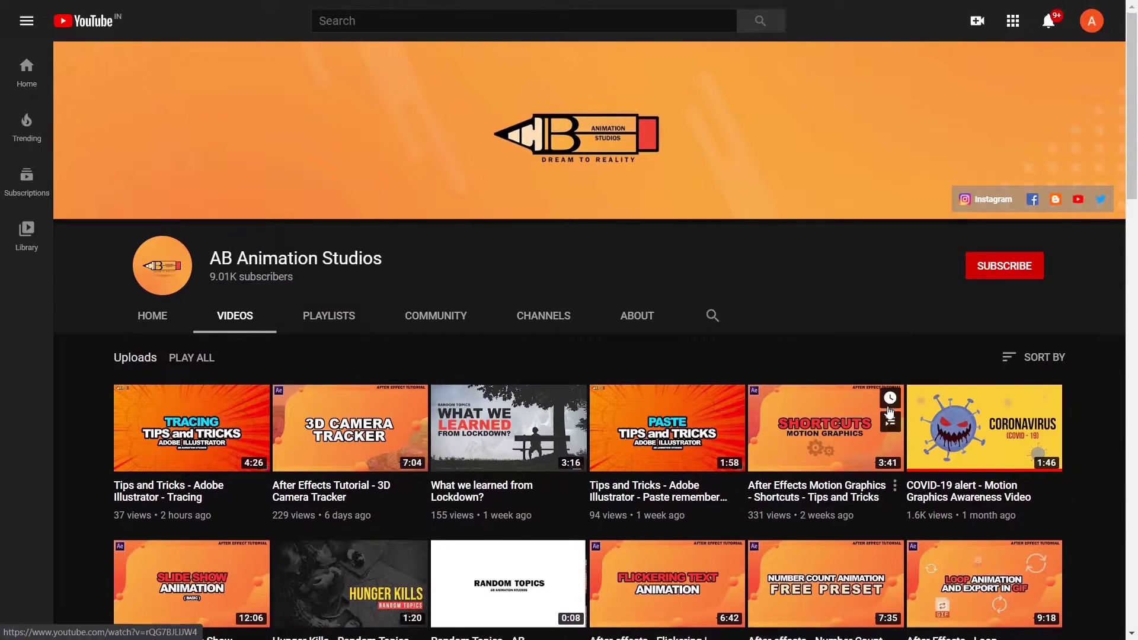
pyautogui.scroll(-1, 593, 380)
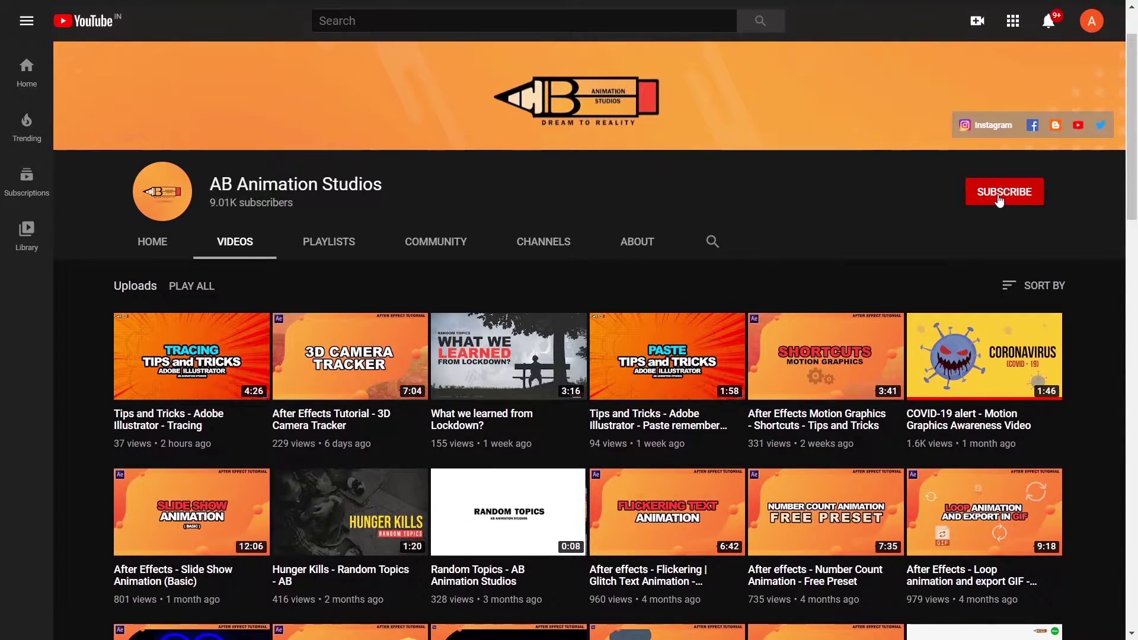
pyautogui.scroll(1, 1000, 204)
pyautogui.click(1006, 270)
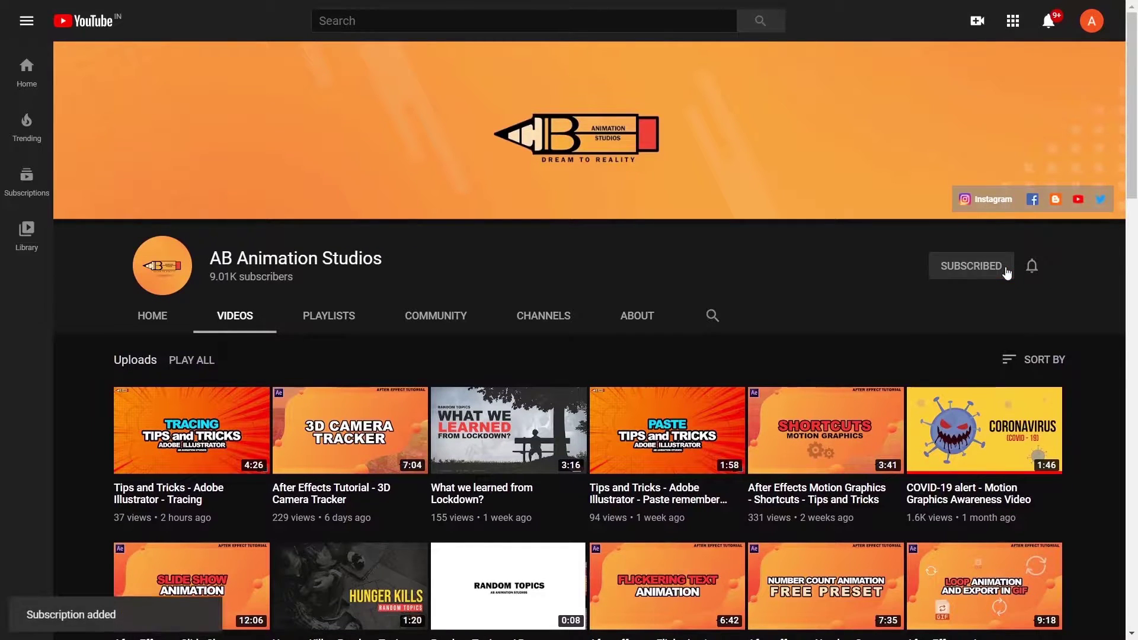
pyautogui.click(1032, 266)
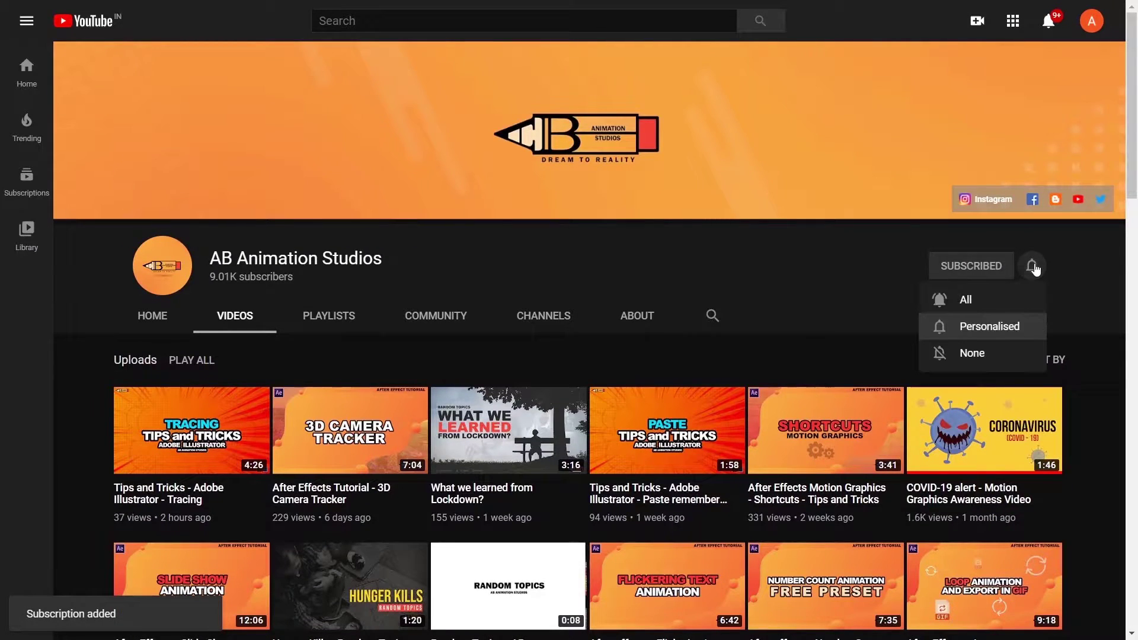
pyautogui.click(1001, 300)
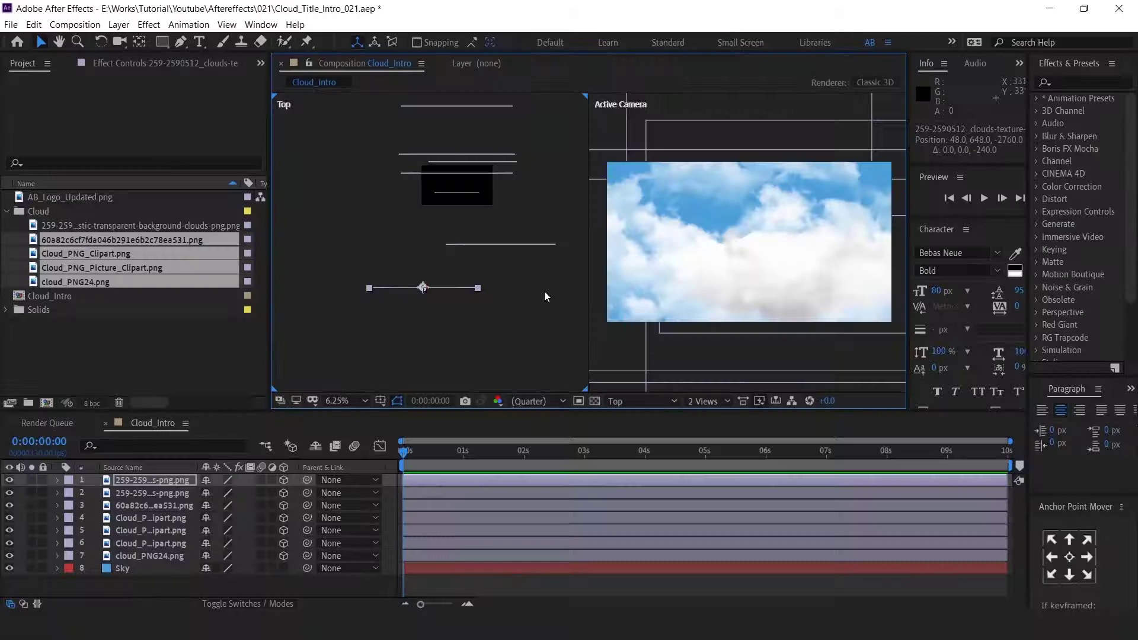
# Add a two-node camera named Camera 1 with the 50mm preset to the composition.
pyautogui.click(155, 580)
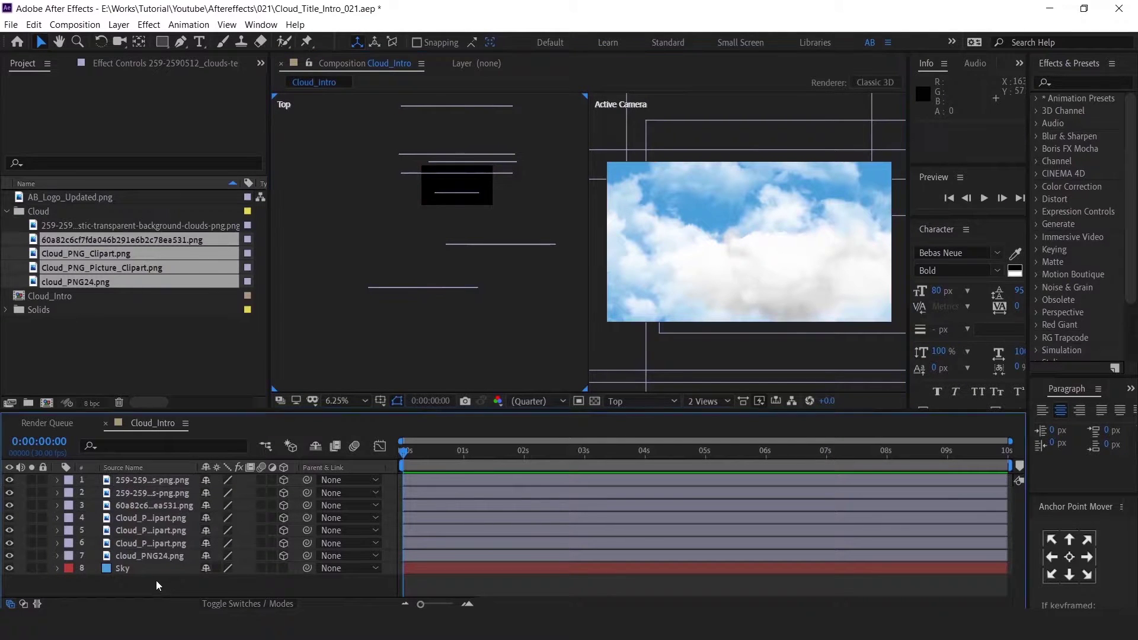
pyautogui.rightClick(141, 576)
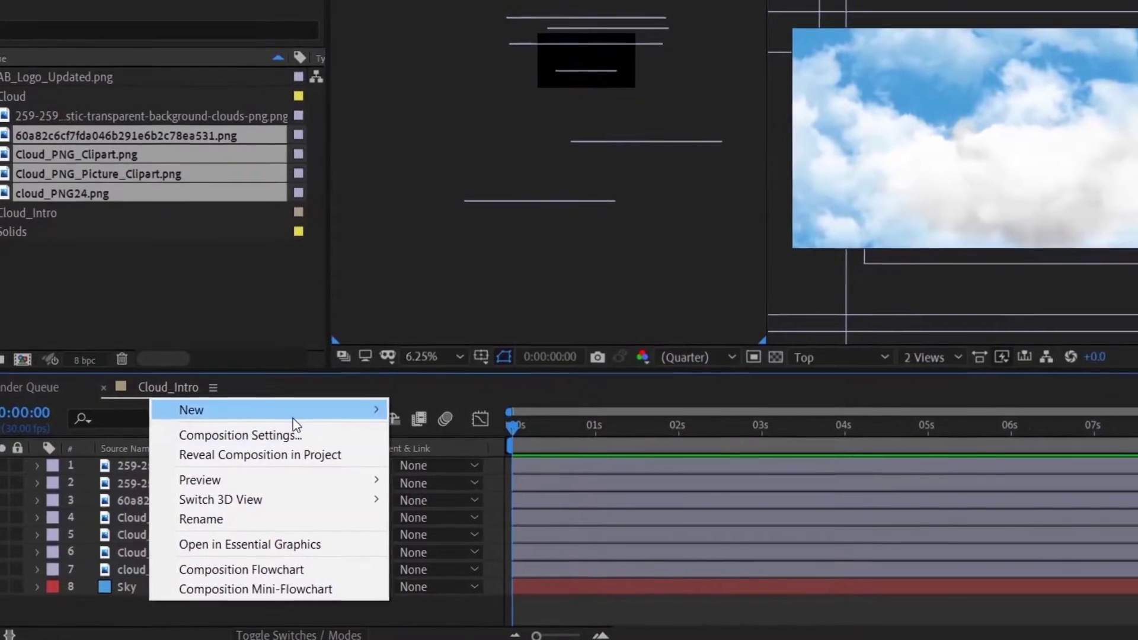
pyautogui.moveTo(278, 422)
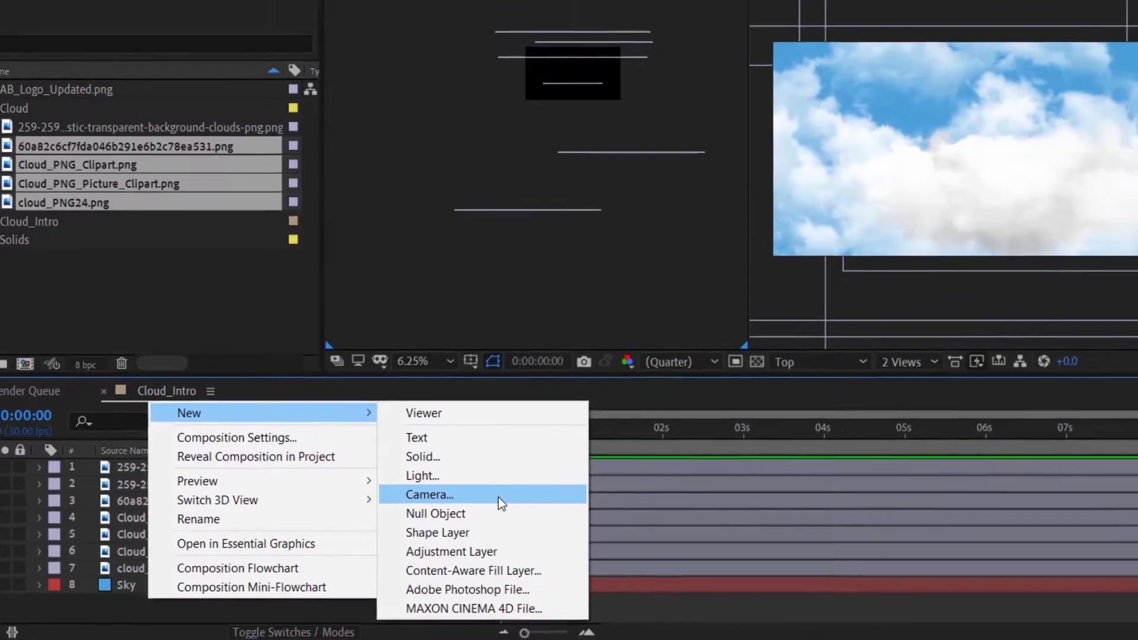
pyautogui.click(501, 501)
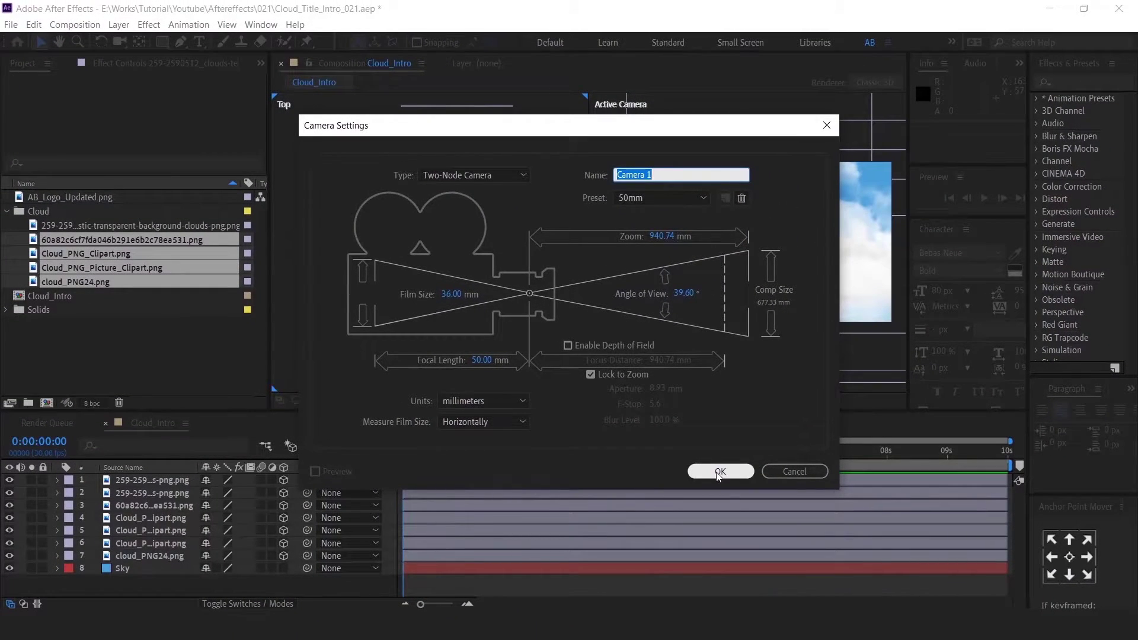
pyautogui.click(719, 472)
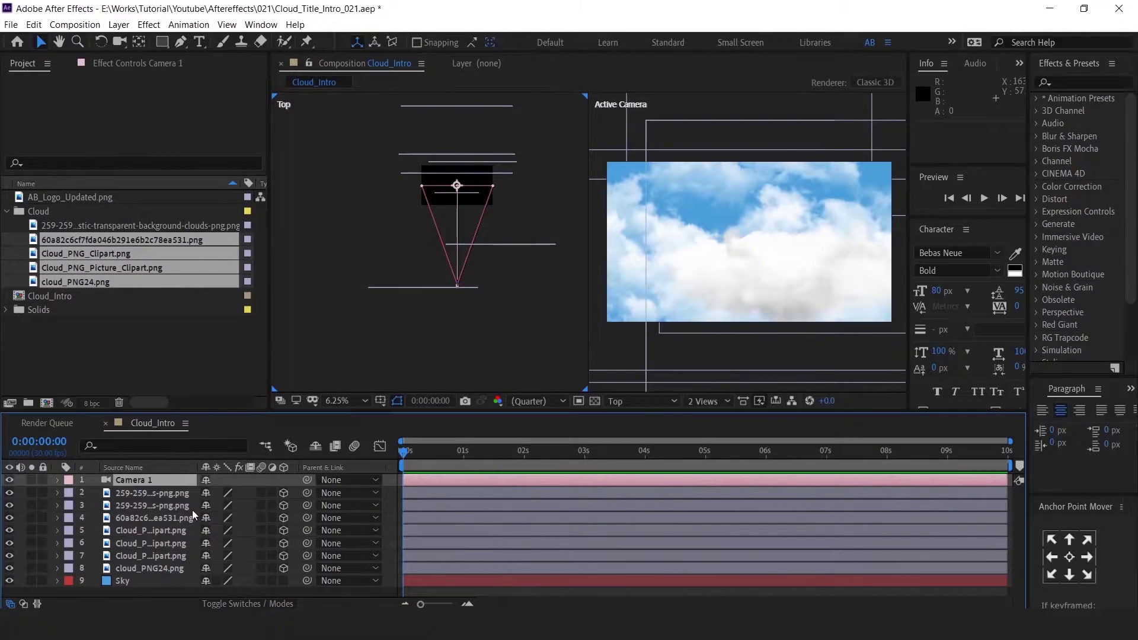
# Add a null object to the composition and parent Camera 1 to it.
pyautogui.rightClick(126, 593)
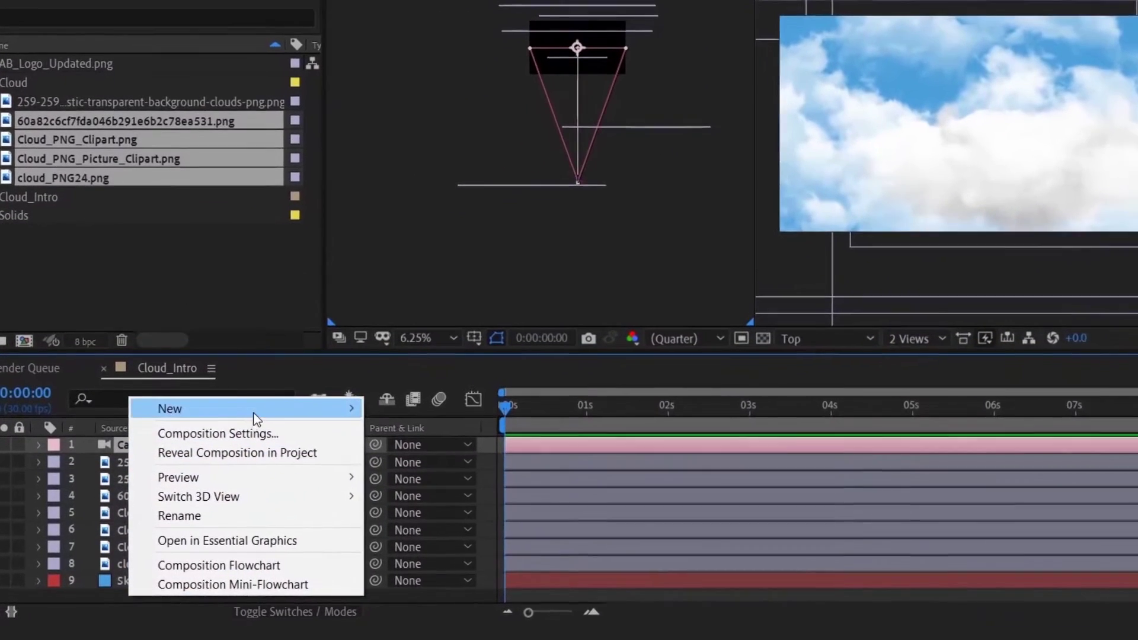
pyautogui.moveTo(256, 415)
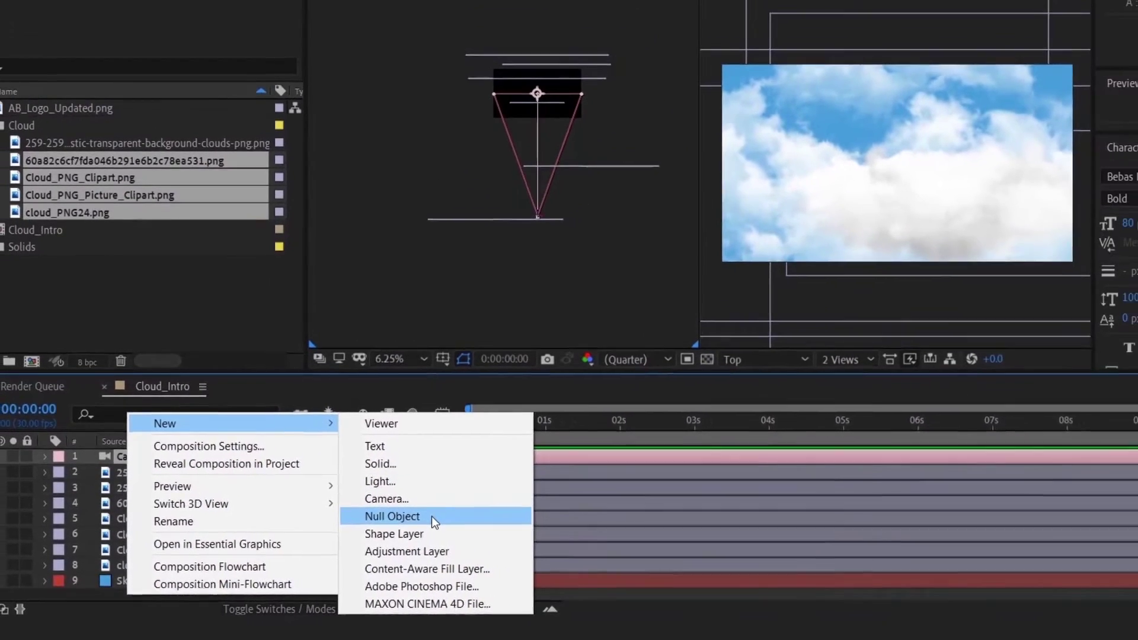
pyautogui.click(469, 508)
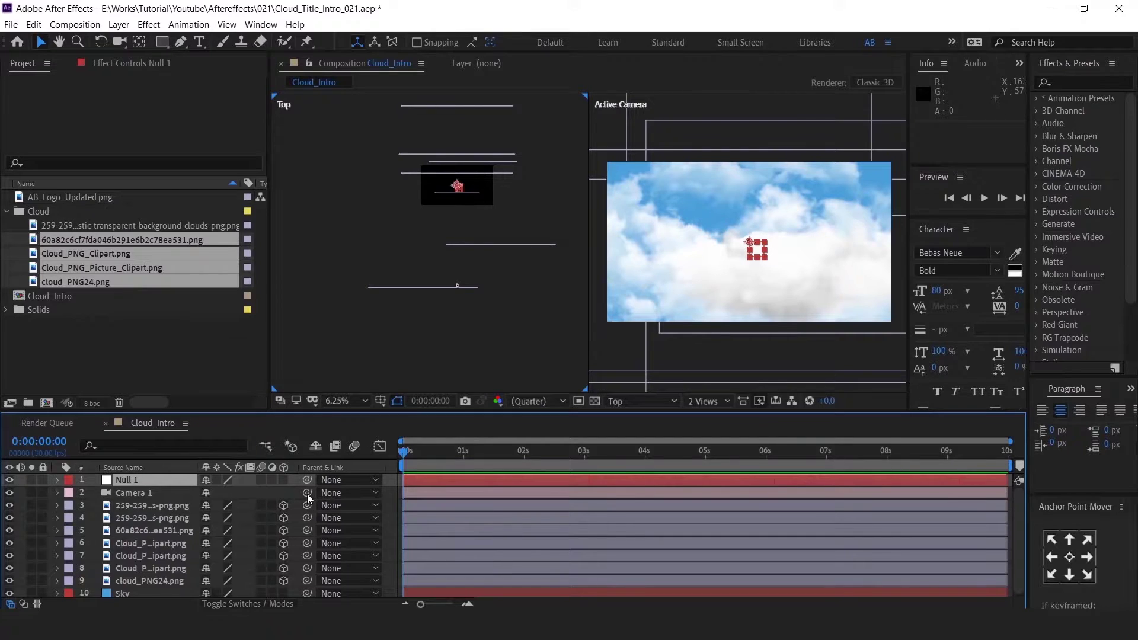
pyautogui.moveTo(307, 493); pyautogui.dragTo(170, 482)
# Make Null 1 a 3D layer, show its Position property and set its Z position to about -680.
pyautogui.click(284, 479)
pyautogui.click(177, 480)
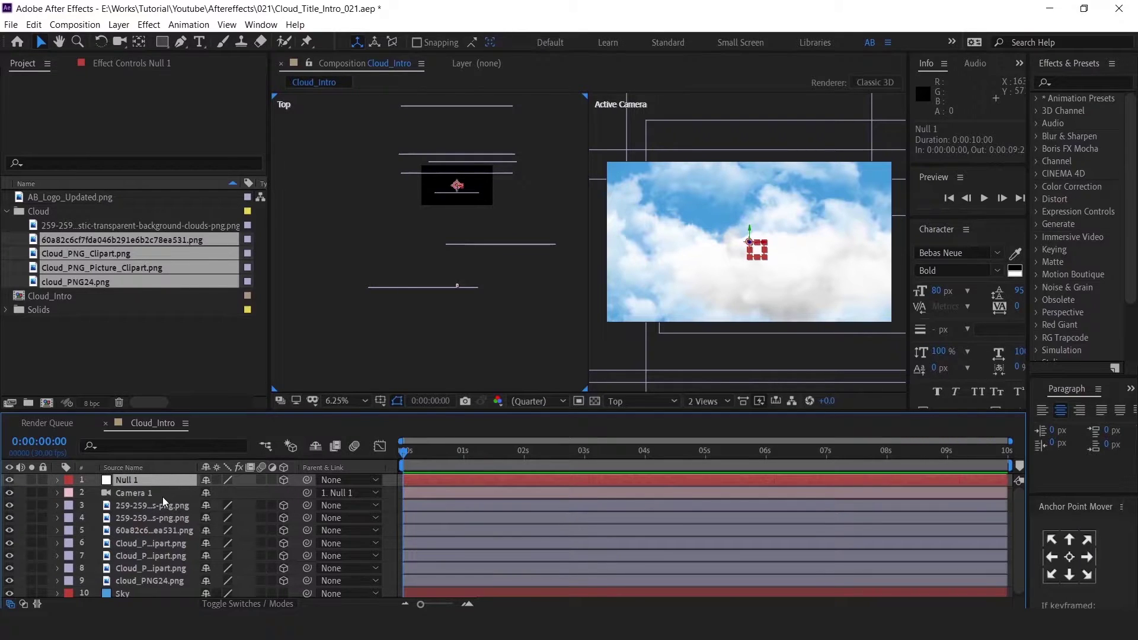
pyautogui.press('p')
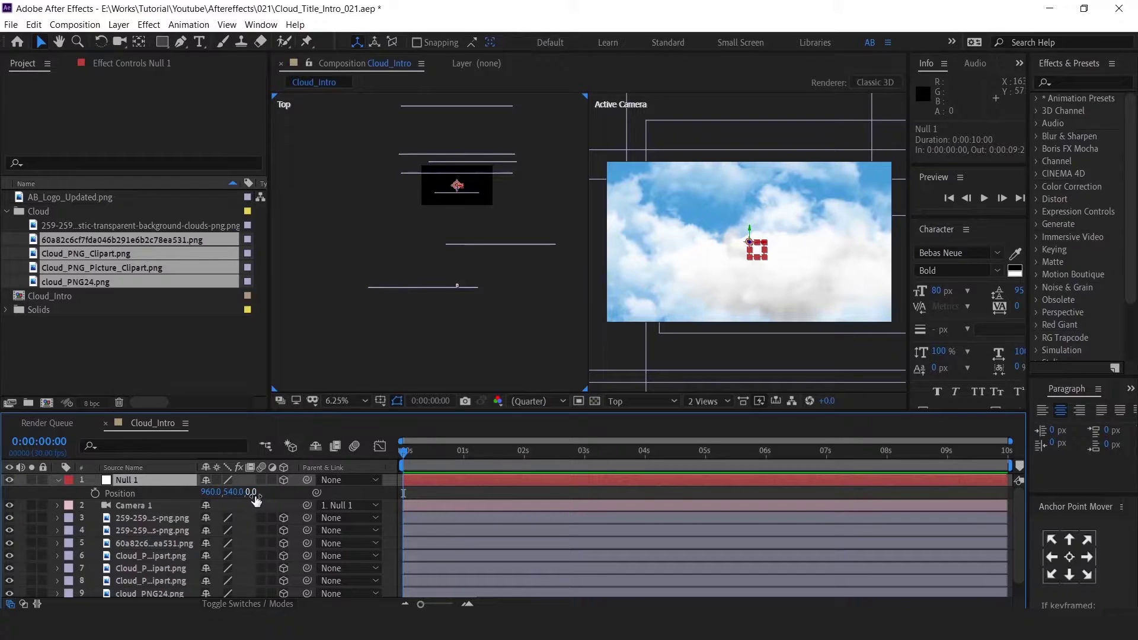
pyautogui.moveTo(252, 492); pyautogui.dragTo(191, 510)
pyautogui.moveTo(264, 501); pyautogui.dragTo(25, 502)
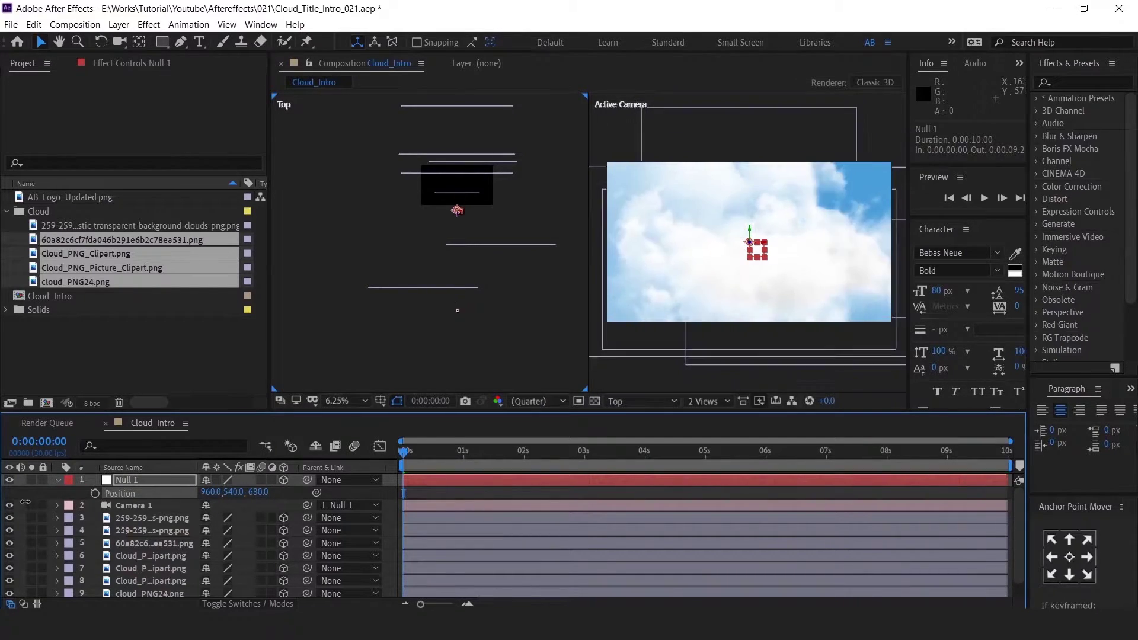
# Pull Null 1 back to a Z position of about -3248 and set its Y position to about 546.
pyautogui.moveTo(261, 491); pyautogui.dragTo(170, 511)
pyautogui.moveTo(265, 493); pyautogui.dragTo(176, 482)
pyautogui.moveTo(264, 496); pyautogui.dragTo(1, 457)
pyautogui.moveTo(268, 492); pyautogui.dragTo(181, 493)
pyautogui.moveTo(259, 495); pyautogui.dragTo(3, 474)
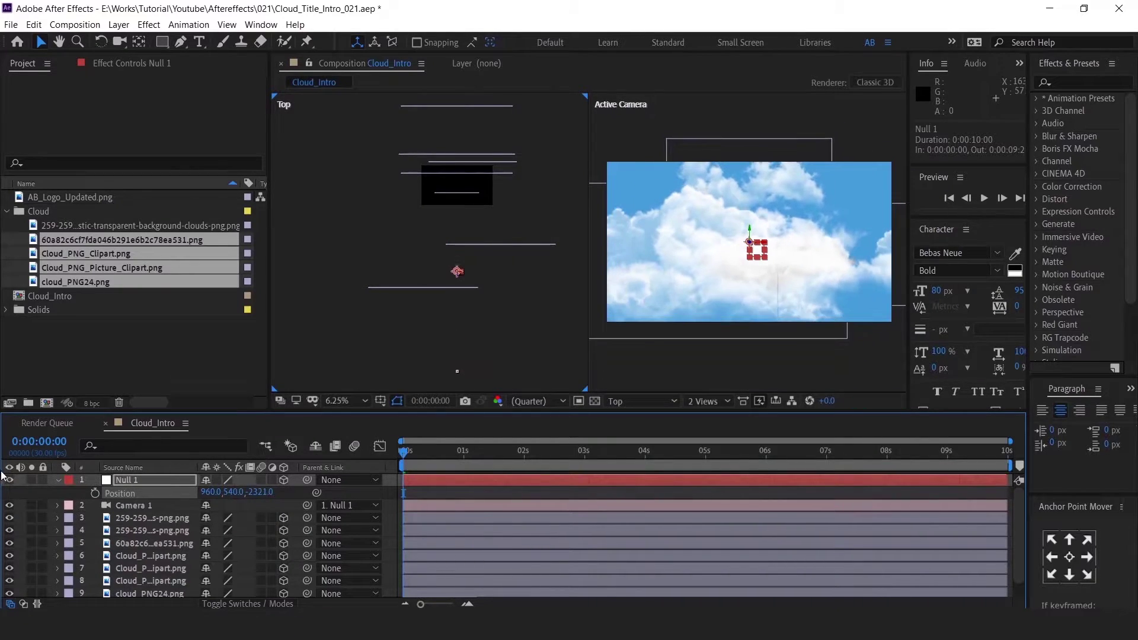
pyautogui.moveTo(268, 498); pyautogui.dragTo(74, 486)
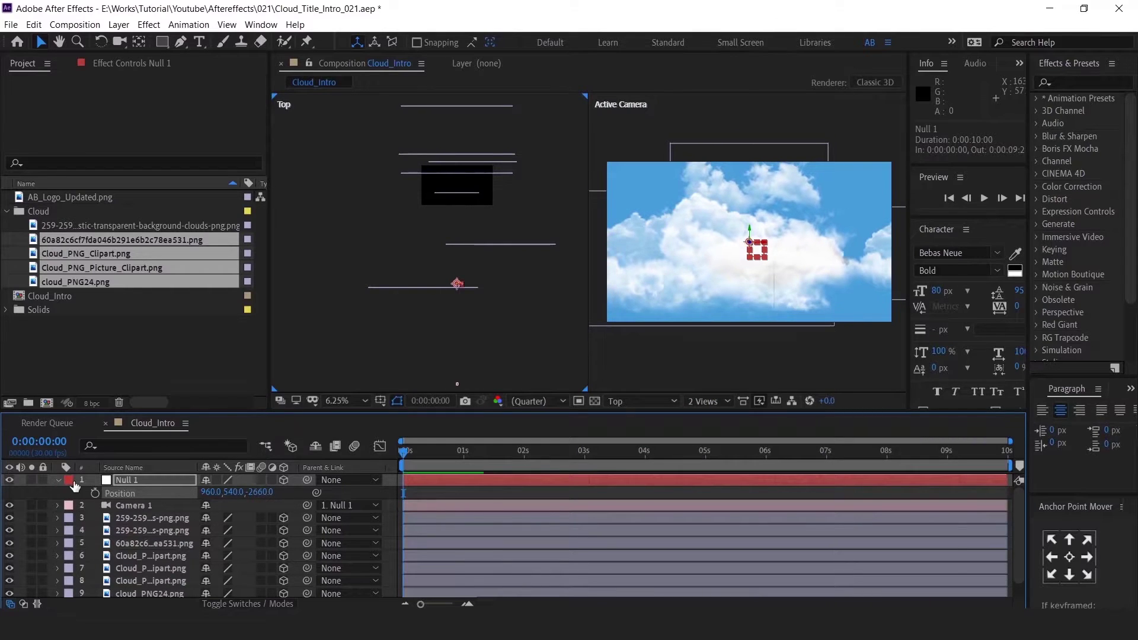
pyautogui.moveTo(263, 500); pyautogui.dragTo(16, 446)
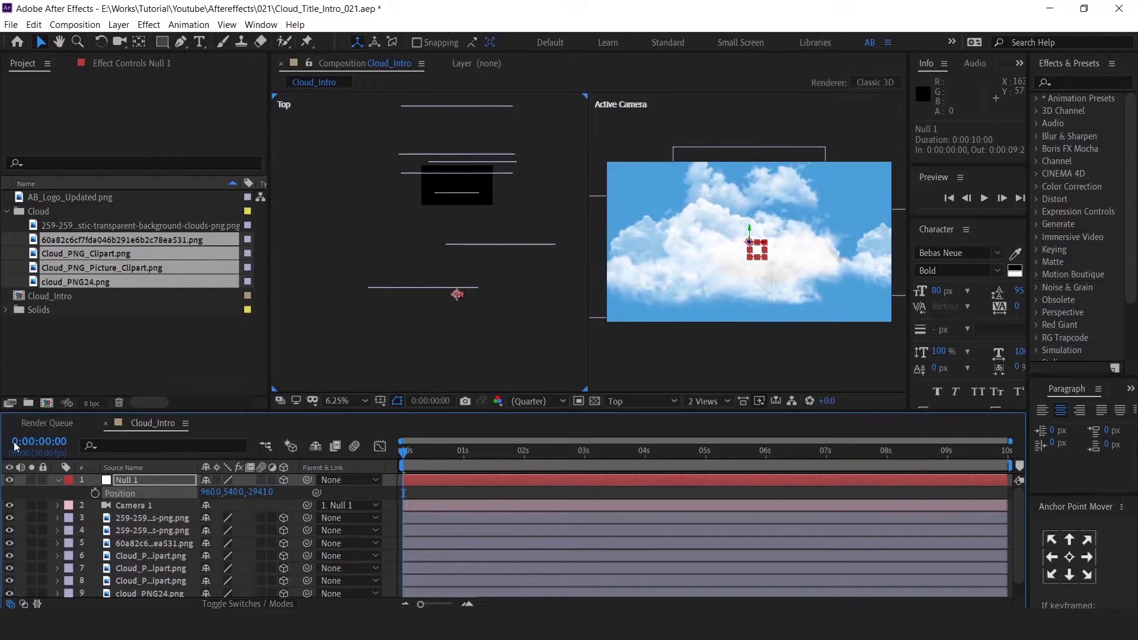
pyautogui.moveTo(217, 491); pyautogui.dragTo(4, 456)
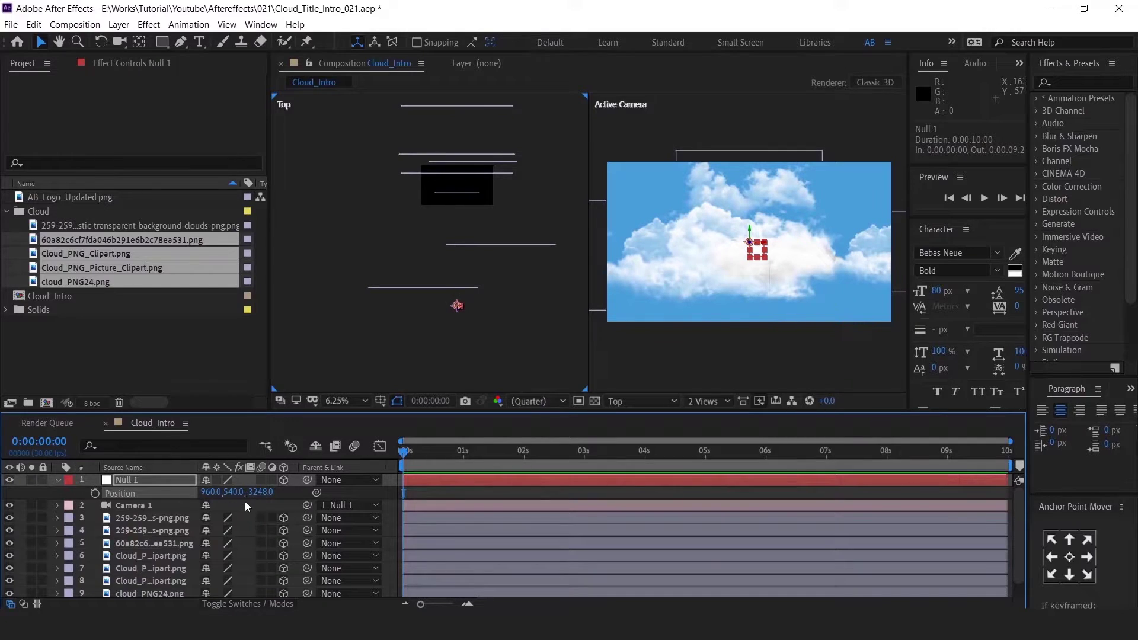
pyautogui.moveTo(245, 492); pyautogui.dragTo(246, 468)
# Shift the lowest Cloud_PNG_Picture_Clipart layer right, duplicate it and place the copy at about -932, 1424, -728.
pyautogui.scroll(-1, 153, 525)
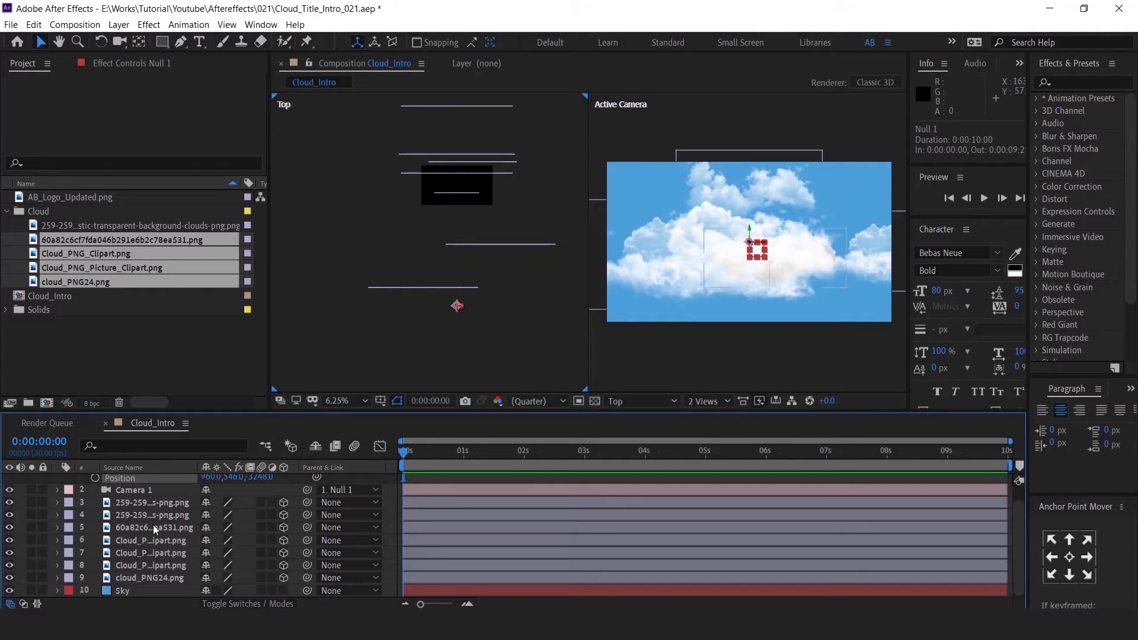
pyautogui.click(145, 564)
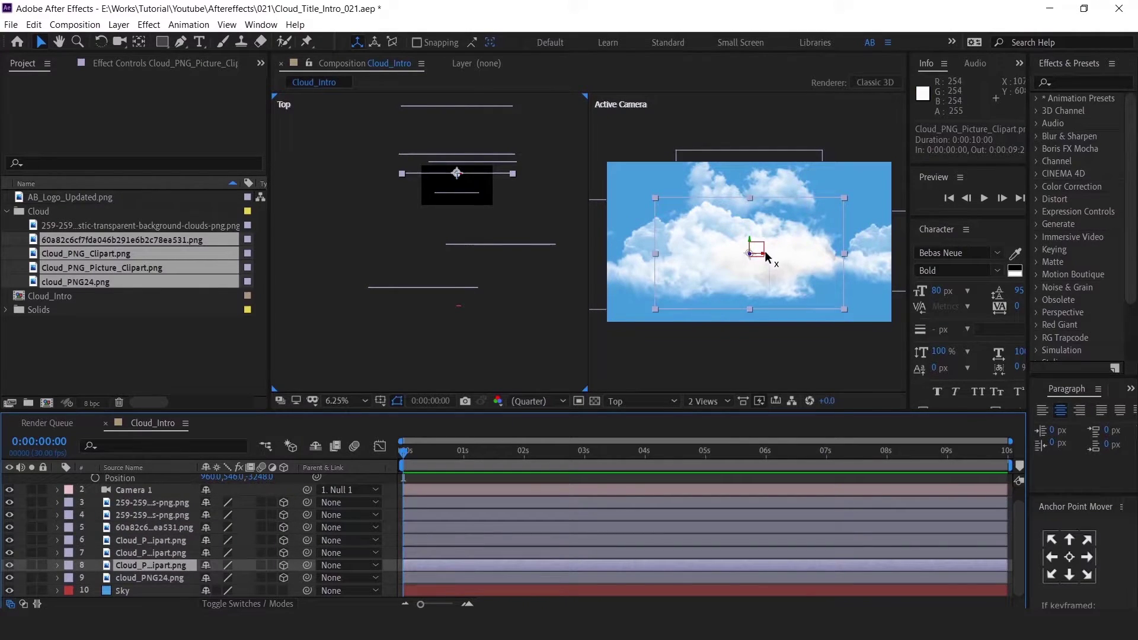
pyautogui.moveTo(766, 256); pyautogui.dragTo(933, 248)
pyautogui.hotkey('ctrl', 'd')
pyautogui.moveTo(821, 240); pyautogui.dragTo(821, 374)
pyautogui.moveTo(836, 314); pyautogui.dragTo(610, 312)
pyautogui.moveTo(386, 174); pyautogui.dragTo(386, 212)
# Rearrange the existing clouds, shifting the rear upper cloud and the lower-left cloud further left in the camera view.
pyautogui.click(770, 191)
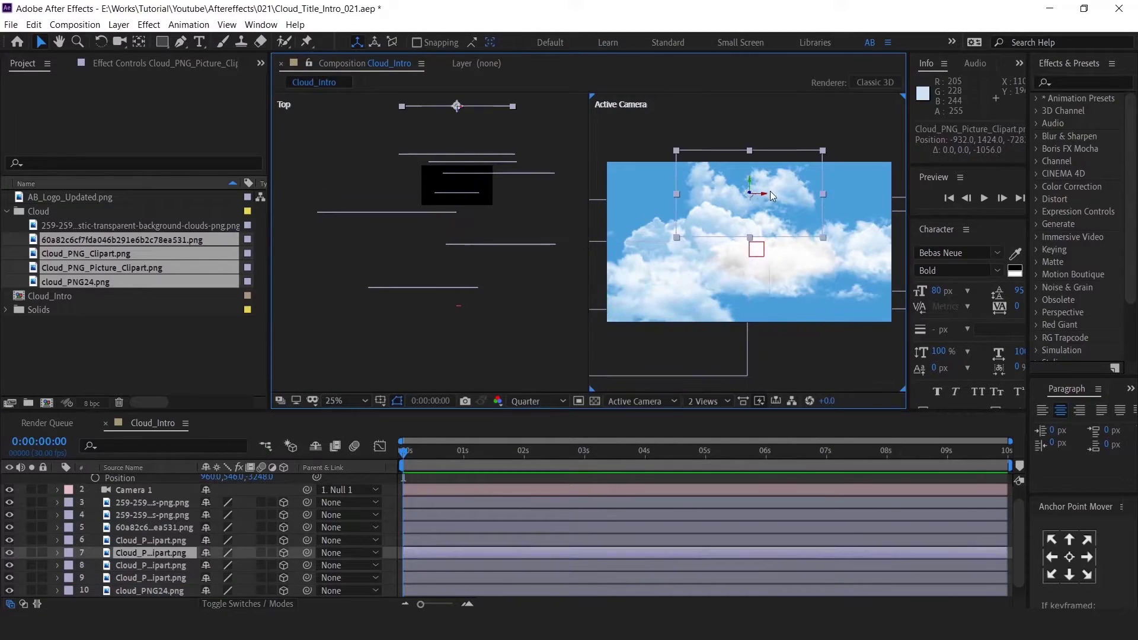
pyautogui.moveTo(770, 191); pyautogui.dragTo(742, 191)
pyautogui.click(151, 565)
pyautogui.click(152, 578)
pyautogui.moveTo(826, 254)
pyautogui.mouseDown()
pyautogui.moveTo(885, 270)
pyautogui.moveTo(830, 249)
pyautogui.moveTo(846, 251)
pyautogui.mouseUp()
pyautogui.click(685, 288)
pyautogui.moveTo(749, 258); pyautogui.dragTo(546, 271)
pyautogui.scroll(-1, 146, 578)
pyautogui.click(146, 579)
pyautogui.moveTo(457, 192); pyautogui.dragTo(460, 181)
pyautogui.click(671, 231)
pyautogui.moveTo(655, 255); pyautogui.dragTo(800, 233)
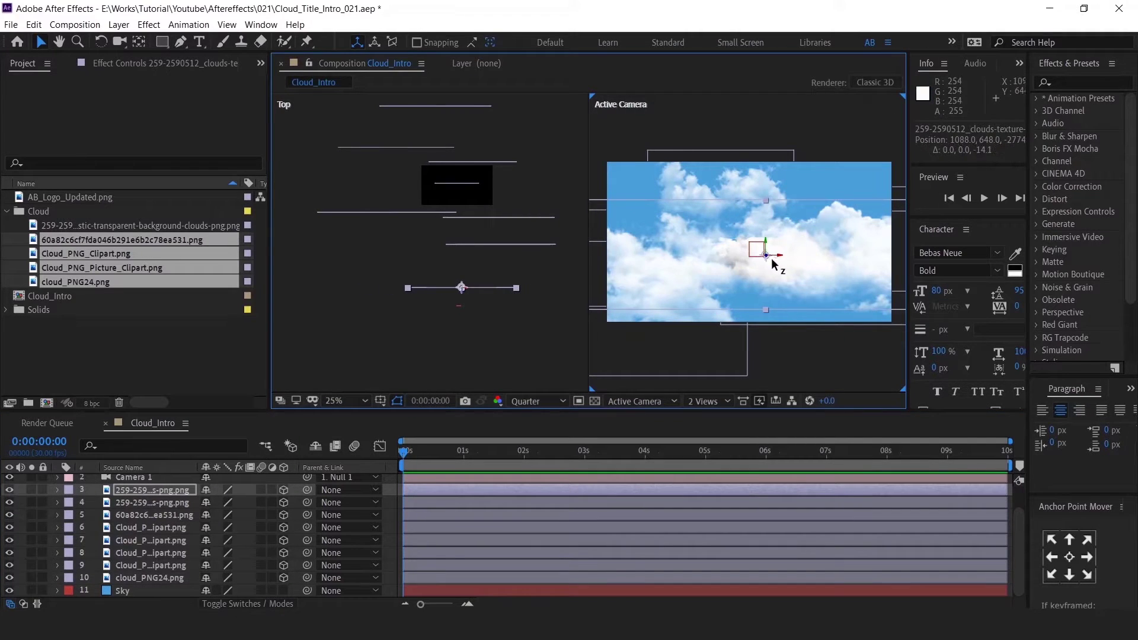
# Bring the right-hand picture-clipart cloud forward to about Z -1820 and move the rear upper cloud to about -952, -8, 2144.
pyautogui.click(499, 218)
pyautogui.moveTo(522, 226); pyautogui.dragTo(522, 265)
pyautogui.click(719, 191)
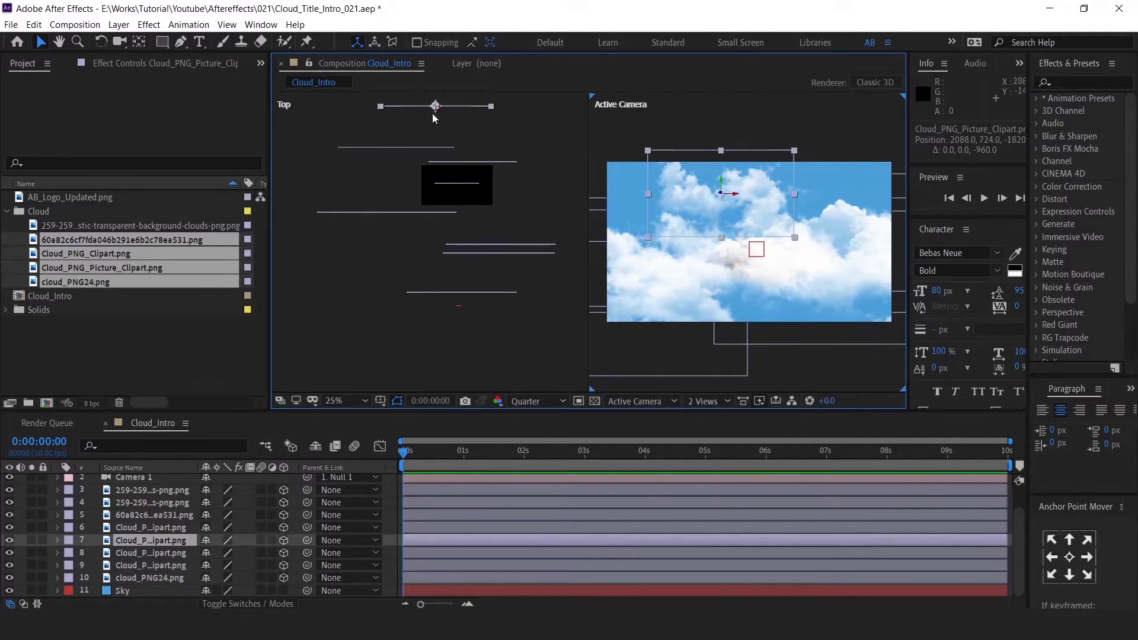
pyautogui.moveTo(721, 195); pyautogui.dragTo(661, 230)
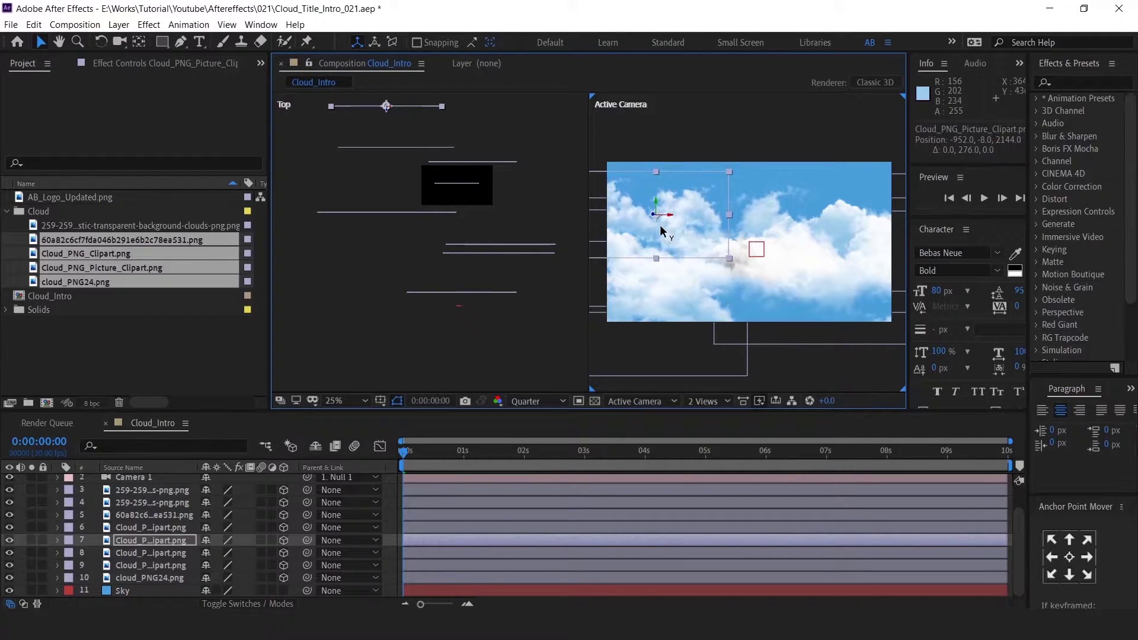
# Add a Position keyframe to Null 1 at the start of the timeline.
pyautogui.scroll(2, 134, 496)
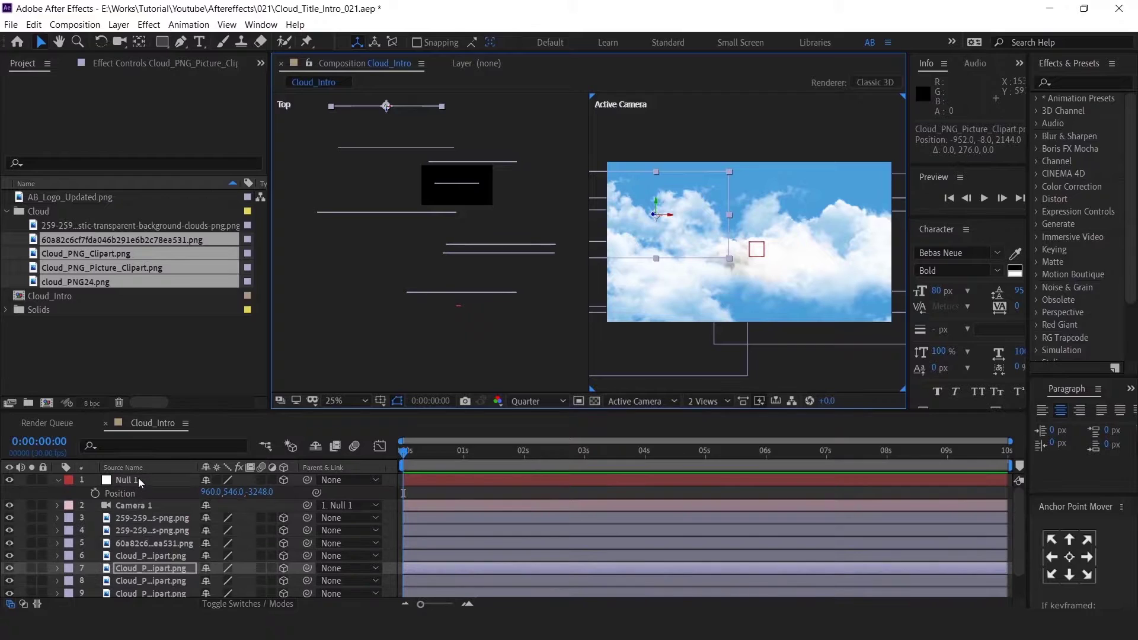
pyautogui.click(138, 478)
pyautogui.click(93, 494)
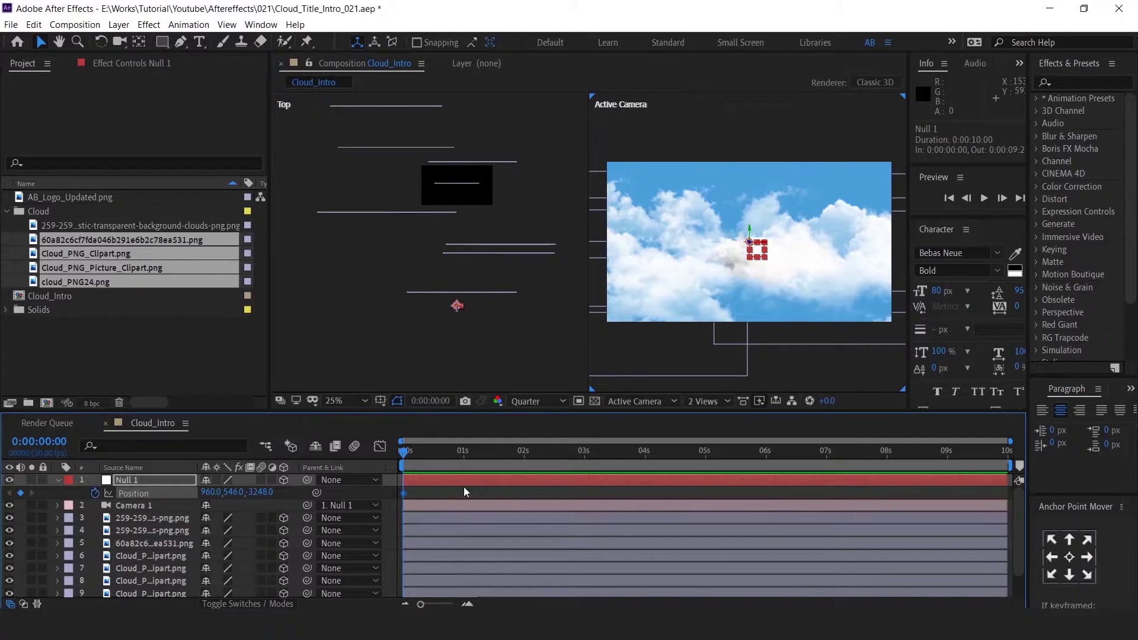
# At 4 seconds, keyframe Null 1's Position at about 1158, 340, 2338 so the camera flies through the clouds.
pyautogui.moveTo(464, 450); pyautogui.dragTo(645, 494)
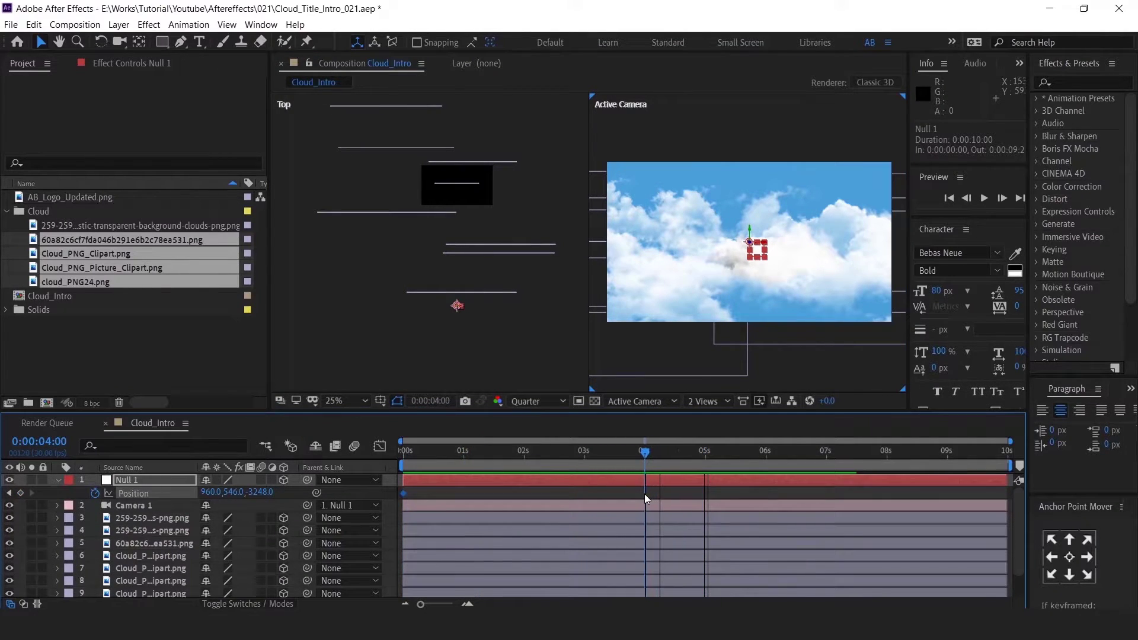
pyautogui.moveTo(258, 499); pyautogui.dragTo(359, 455)
pyautogui.moveTo(618, 470); pyautogui.dragTo(711, 470)
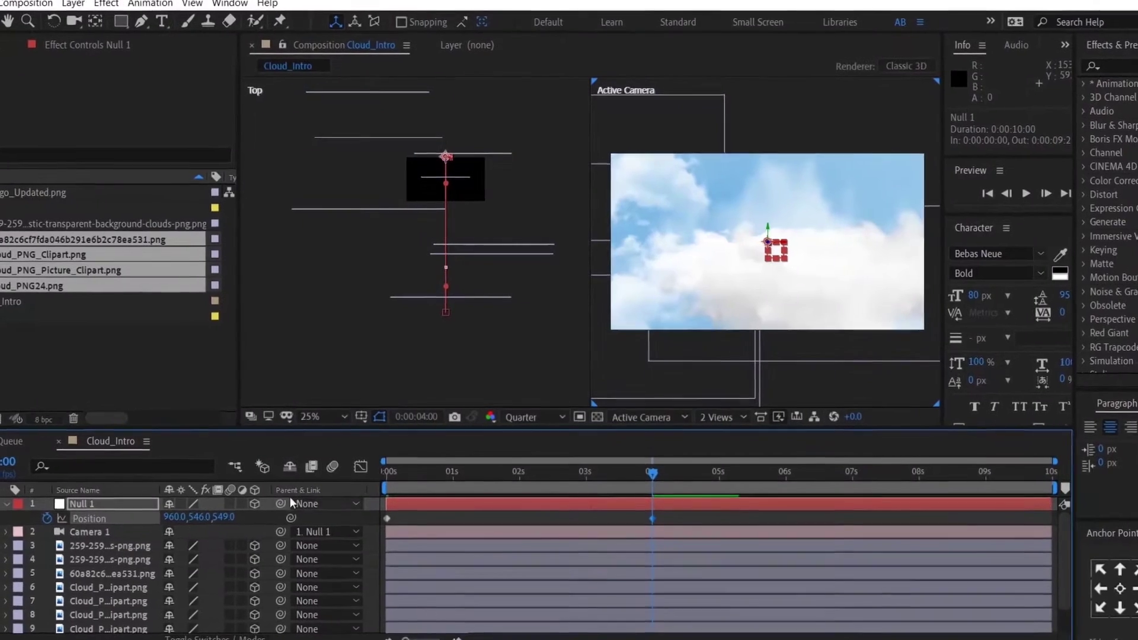
pyautogui.moveTo(212, 492); pyautogui.dragTo(339, 483)
pyautogui.moveTo(274, 549); pyautogui.dragTo(285, 549)
pyautogui.moveTo(172, 561); pyautogui.dragTo(949, 533)
pyautogui.moveTo(105, 583); pyautogui.dragTo(711, 583)
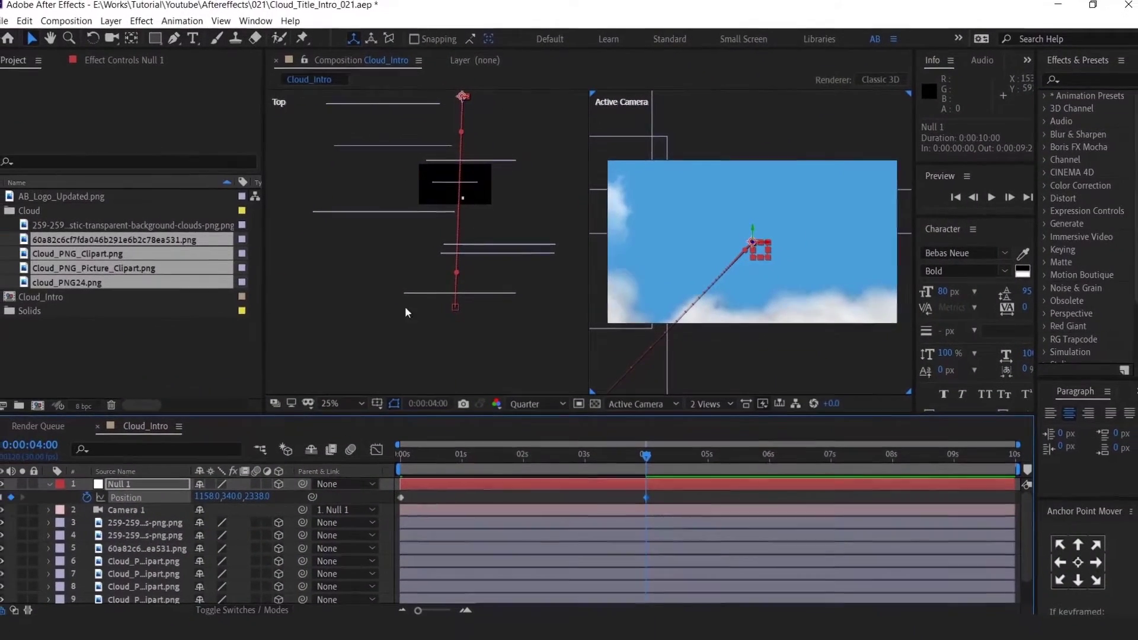
# Duplicate the right-hand Cloud_PNG_Picture_Clipart layer and push the copy far back in depth behind the other clouds.
pyautogui.scroll(-5, 449, 266)
pyautogui.click(469, 259)
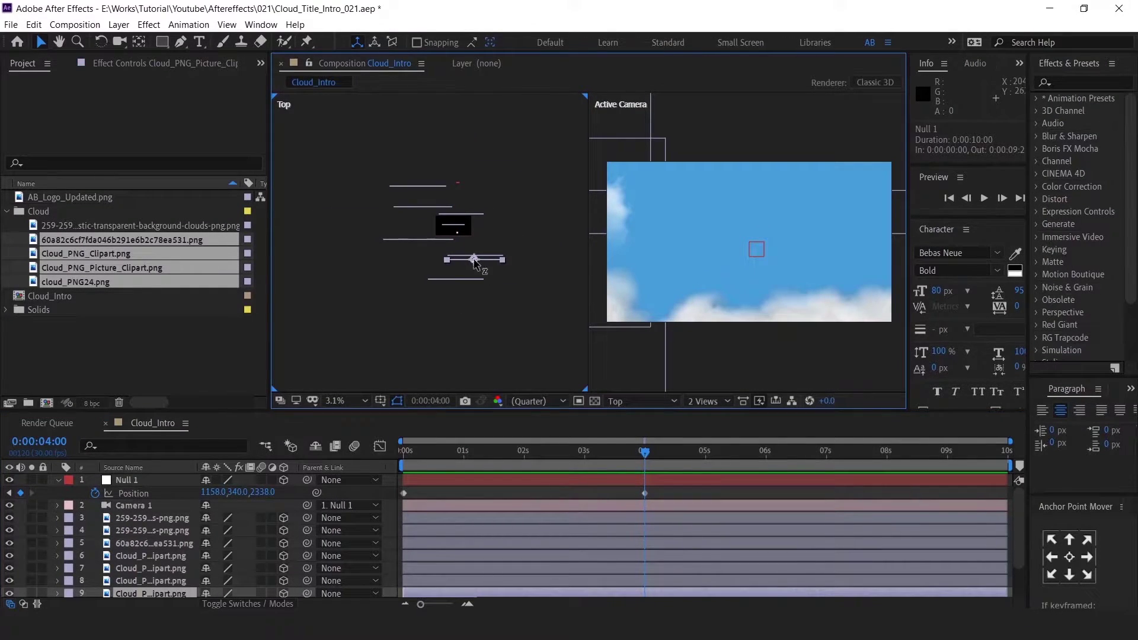
pyautogui.moveTo(474, 260); pyautogui.dragTo(491, 142)
# Flip the copied cloud horizontally and enlarge it with a Scale of -238, 238, 238%.
pyautogui.press('s')
pyautogui.scroll(-2, 225, 545)
pyautogui.moveTo(219, 553); pyautogui.dragTo(237, 553)
pyautogui.click(206, 553)
pyautogui.moveTo(821, 262); pyautogui.dragTo(741, 238)
pyautogui.write('-')
pyautogui.press('Return')
# Position the flipped cloud low on the right of the camera view, at about 3932, 2388, 12132.
pyautogui.moveTo(691, 330); pyautogui.dragTo(601, 383)
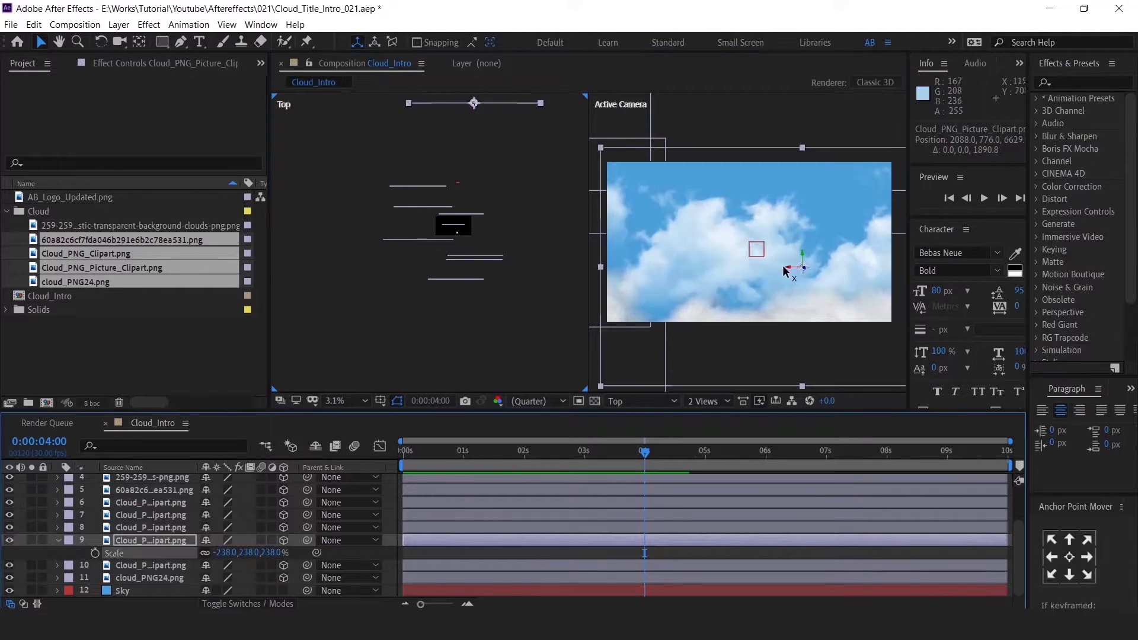
pyautogui.moveTo(801, 256); pyautogui.dragTo(739, 373)
pyautogui.moveTo(752, 320); pyautogui.dragTo(0, 163)
pyautogui.moveTo(740, 307); pyautogui.dragTo(1127, 309)
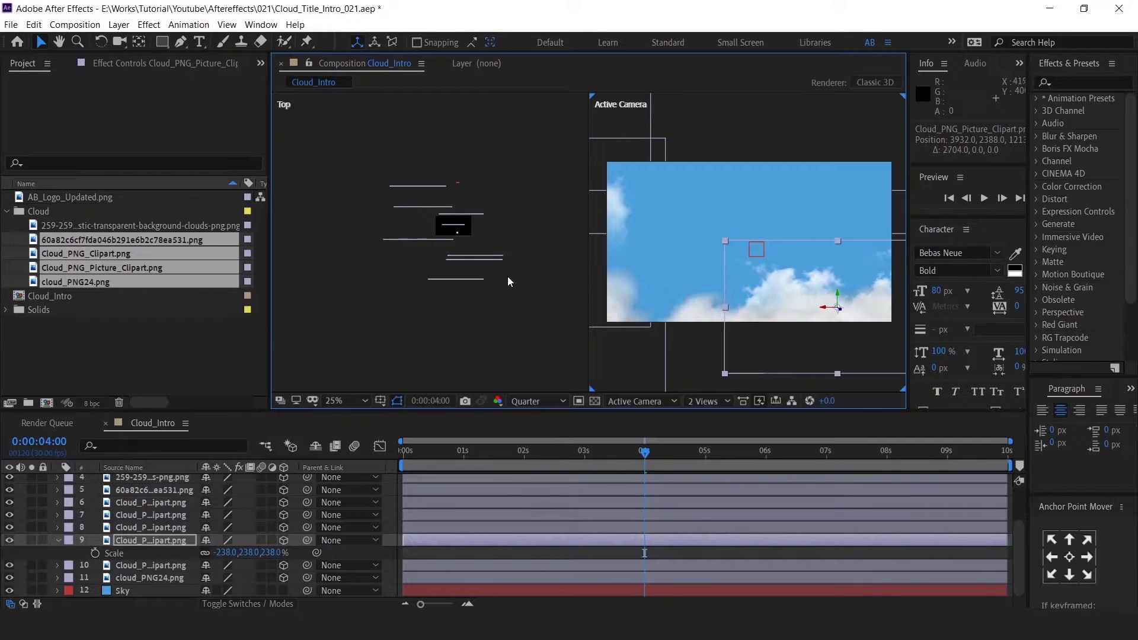
pyautogui.click(418, 239)
pyautogui.hotkey('ctrl', 'd')
pyautogui.moveTo(418, 239); pyautogui.dragTo(418, 99)
pyautogui.moveTo(646, 302); pyautogui.dragTo(835, 325)
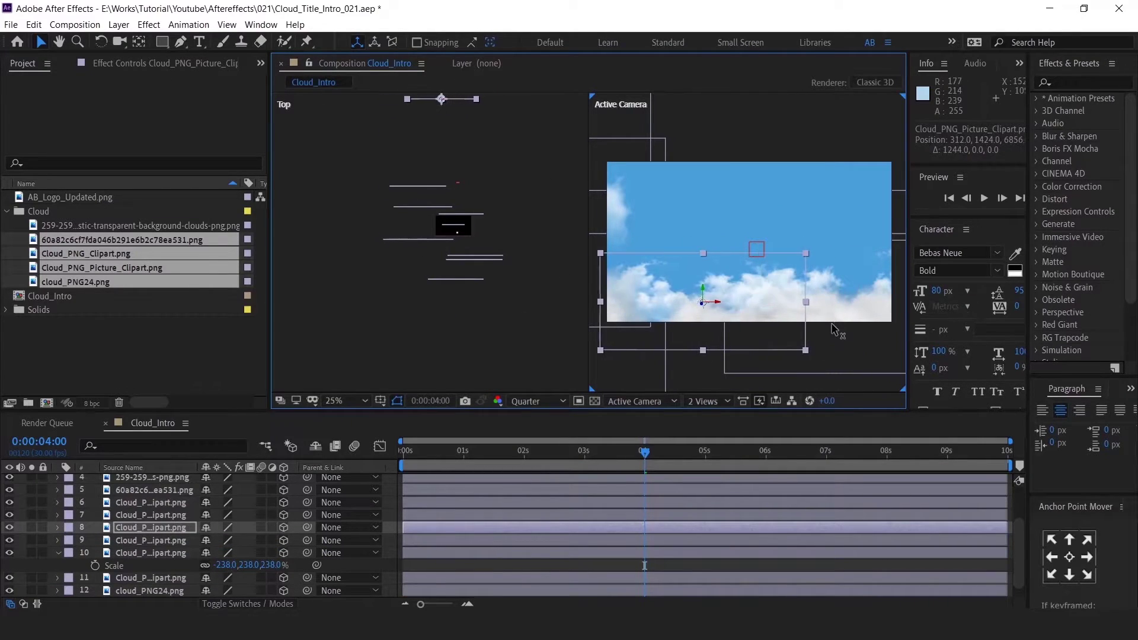
pyautogui.press('Delete')
# Duplicate the left-hand Cloud_PNG_Clipart layer, push the copy back to about Z 3268 and shift it right to about X 1004.
pyautogui.click(405, 208)
pyautogui.hotkey('ctrl', 'd')
pyautogui.moveTo(420, 208); pyautogui.dragTo(419, 169)
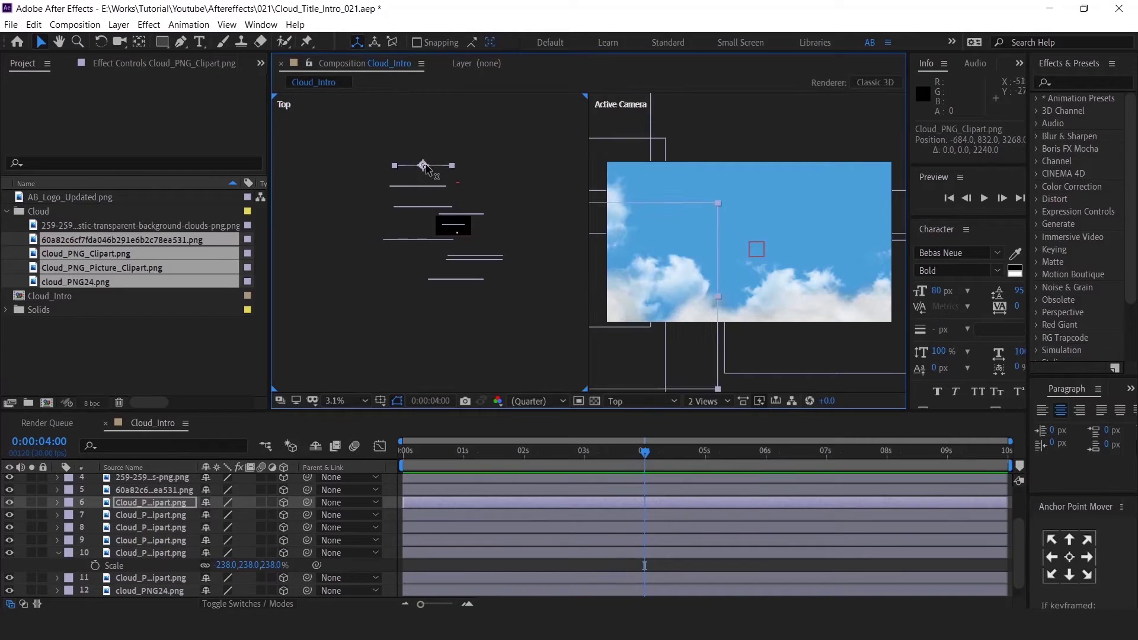
pyautogui.scroll(-1, 626, 286)
pyautogui.moveTo(600, 301); pyautogui.dragTo(747, 321)
pyautogui.scroll(1, 684, 300)
pyautogui.press('space')
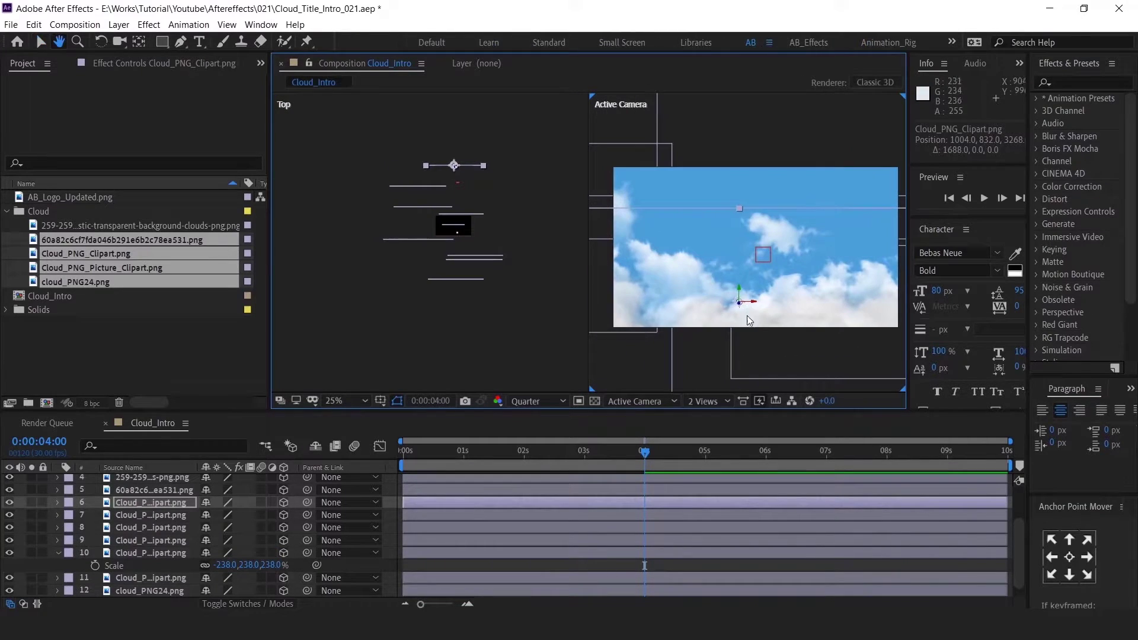
# Push the Cloud_PNG_Clipart copy back to about 1004, 1208, 9913.5 and enlarge it to a Scale of 348%.
pyautogui.moveTo(464, 207); pyautogui.dragTo(480, 322)
pyautogui.moveTo(469, 276); pyautogui.dragTo(469, 164)
pyautogui.press('s')
pyautogui.moveTo(221, 514); pyautogui.dragTo(366, 515)
pyautogui.moveTo(755, 260); pyautogui.dragTo(754, 280)
pyautogui.scroll(-1, 769, 286)
pyautogui.press('space')
pyautogui.scroll(1, 790, 318)
pyautogui.moveTo(791, 317); pyautogui.dragTo(802, 351)
# Preview the camera flight through the clouds from the start of the timeline.
pyautogui.scroll(2, 451, 502)
pyautogui.press('space')
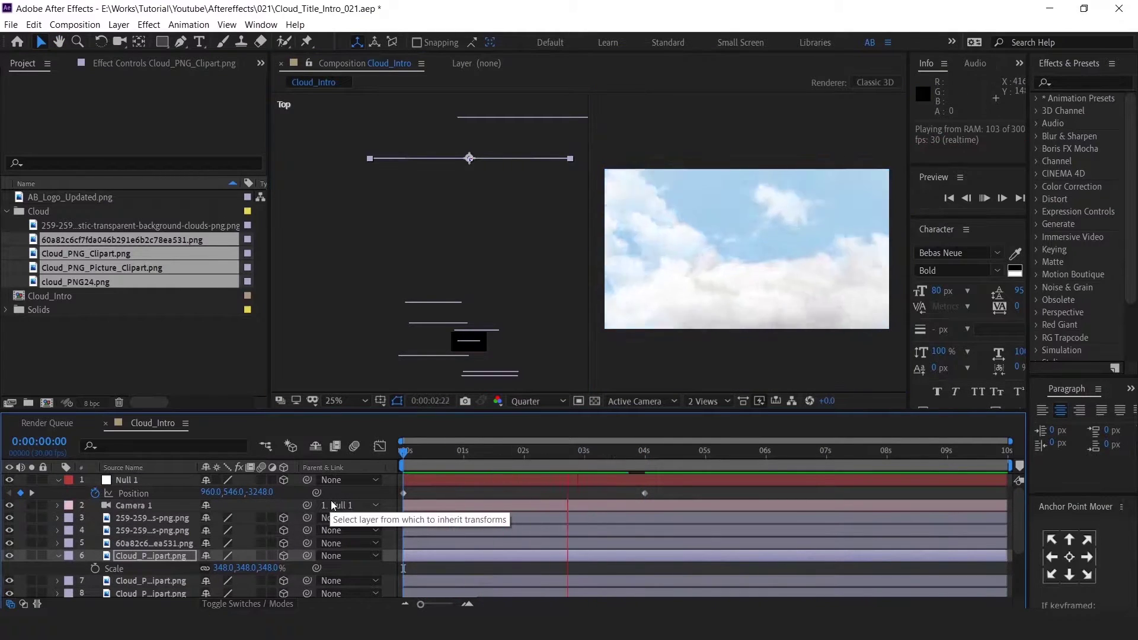
pyautogui.press('space')
pyautogui.moveTo(534, 452); pyautogui.dragTo(331, 459)
pyautogui.press('space')
pyautogui.press('space')
pyautogui.click(582, 452)
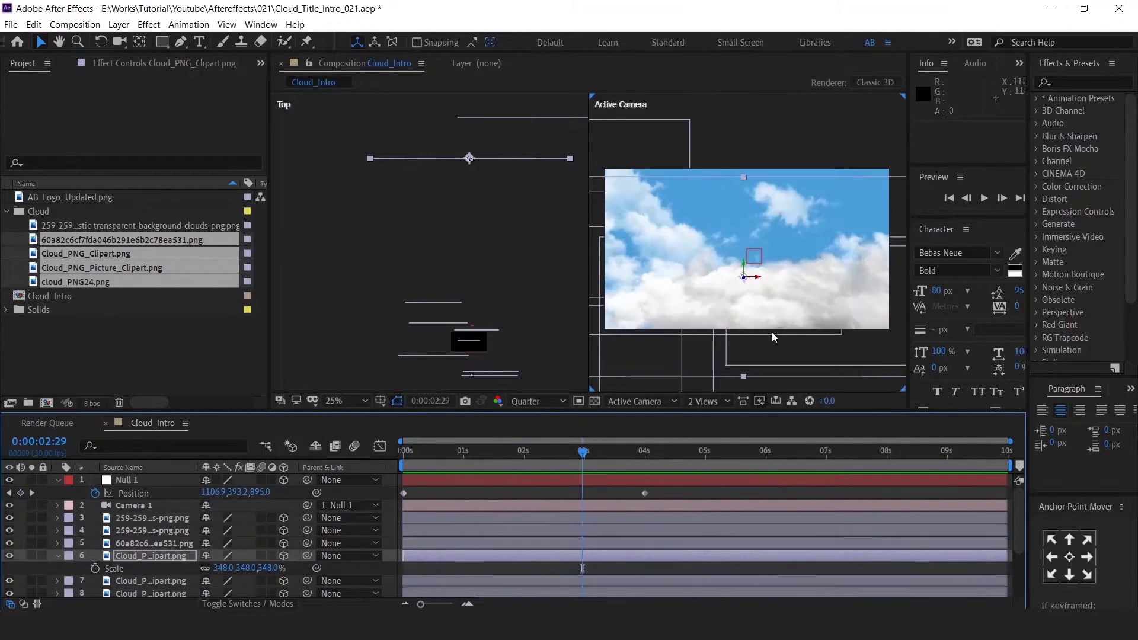
pyautogui.click(772, 332)
pyautogui.scroll(-1, 71, 545)
pyautogui.moveTo(117, 227); pyautogui.dragTo(156, 505)
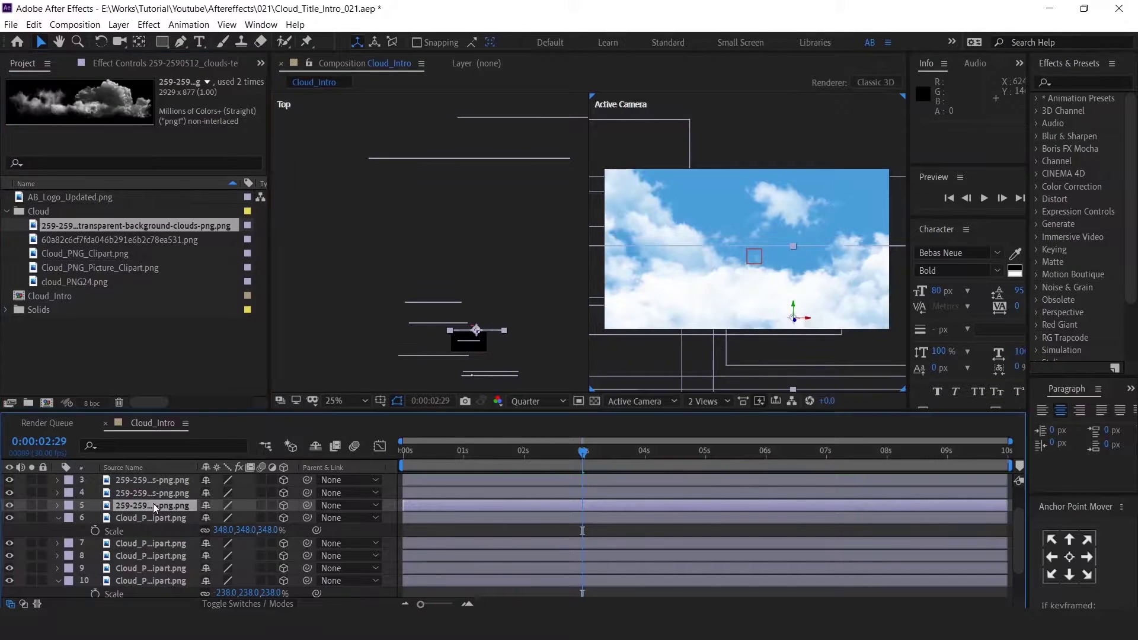
pyautogui.moveTo(794, 332); pyautogui.dragTo(739, 315)
# Play the animation from the beginning to check the newly added cloud.
pyautogui.moveTo(567, 457); pyautogui.dragTo(343, 464)
pyautogui.press('space')
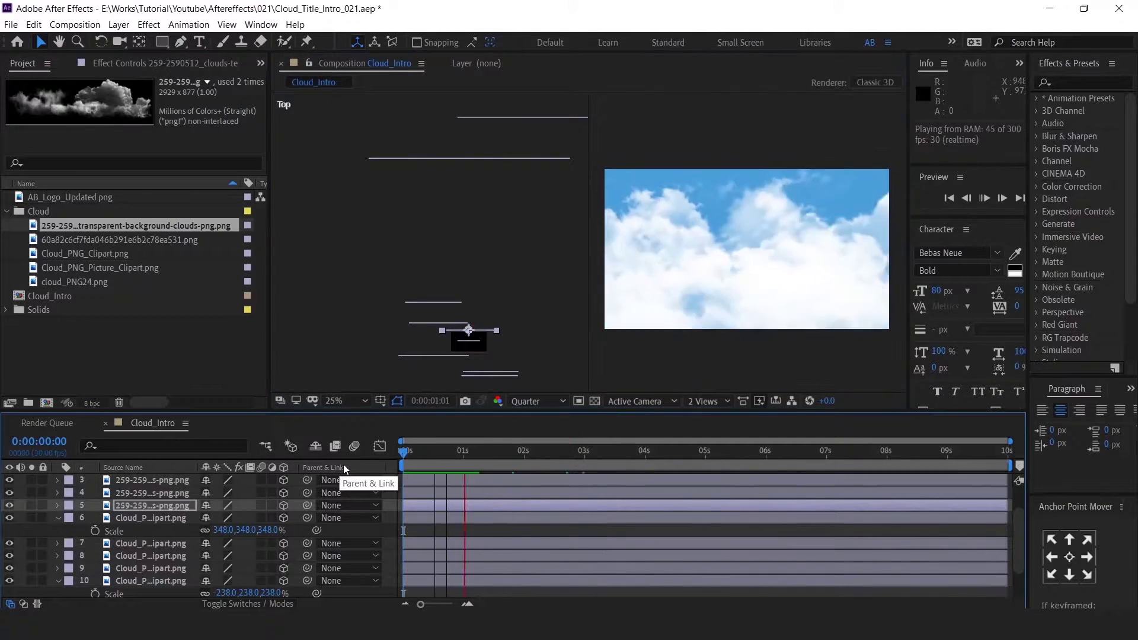
pyautogui.press('space')
pyautogui.scroll(1, 660, 491)
pyautogui.moveTo(663, 455); pyautogui.dragTo(280, 474)
pyautogui.press('space')
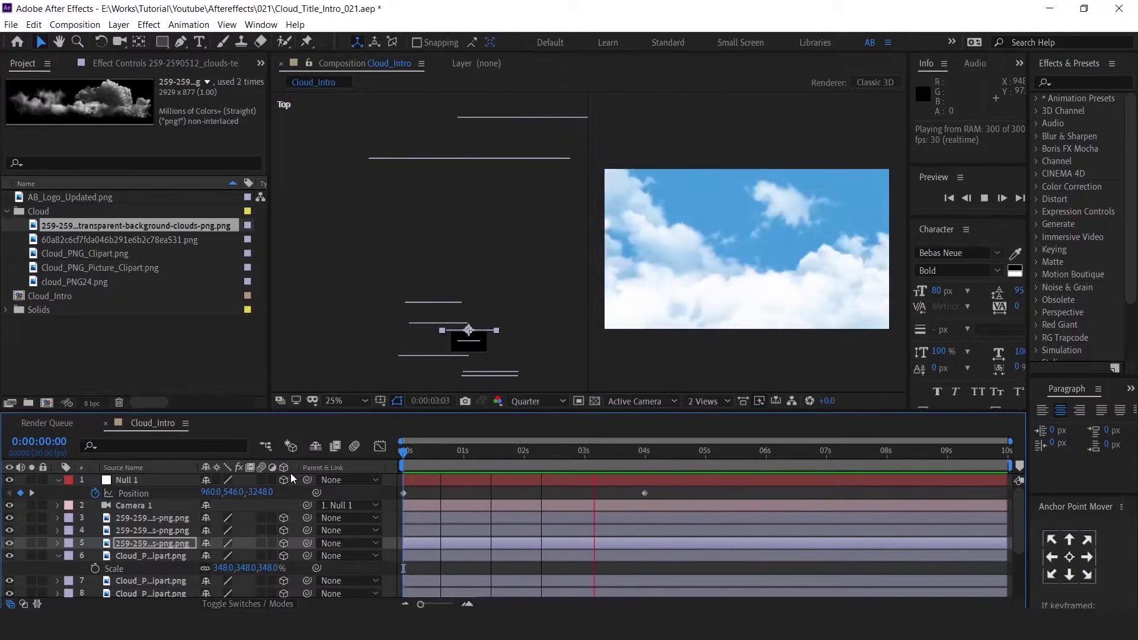
pyautogui.press('space')
# Select all ten cloud layers, show their Position properties and add Position keyframes at 0 seconds.
pyautogui.scroll(-2, 449, 538)
pyautogui.keyDown('shift'); pyautogui.click(438, 578); pyautogui.keyUp('shift')
pyautogui.press('p')
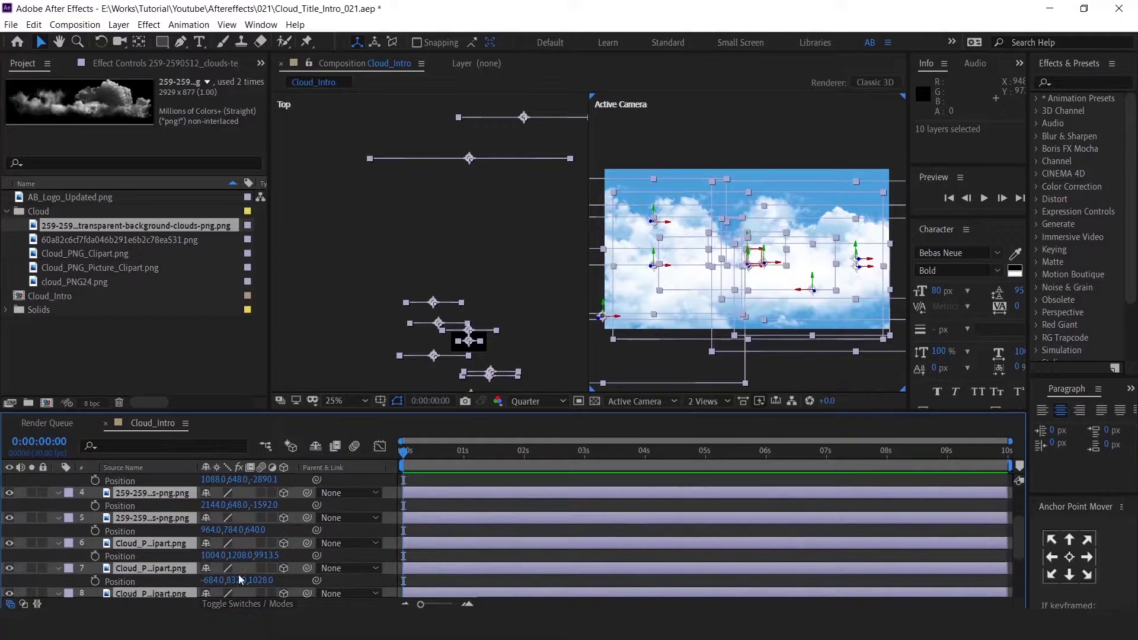
pyautogui.scroll(1, 83, 532)
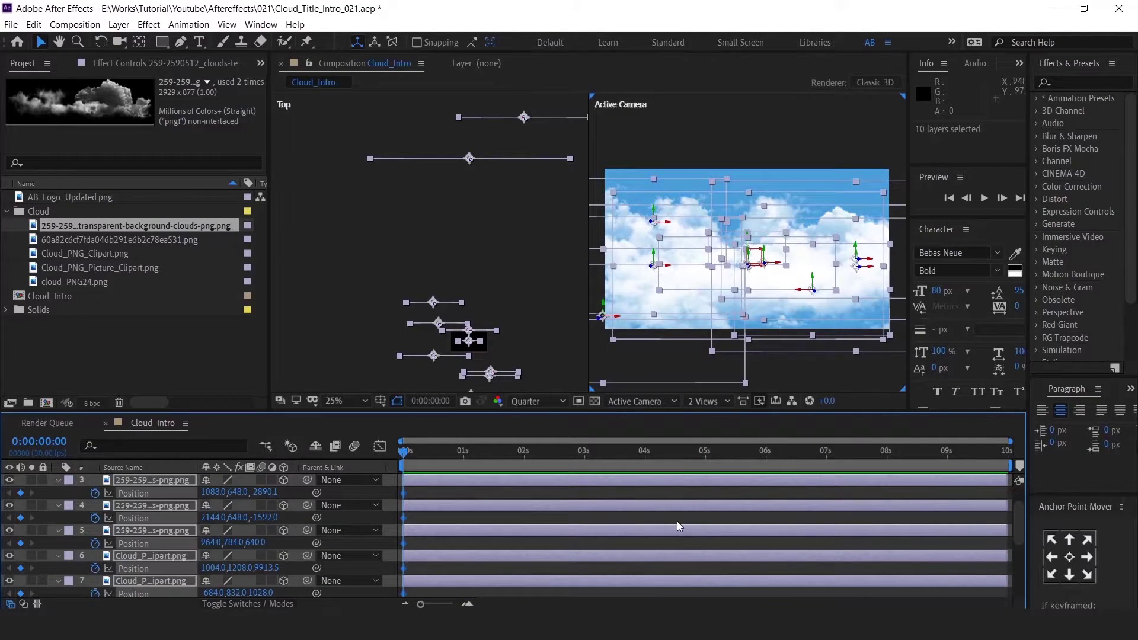
# At 0:00:09:29, shift cloud layers 3 to 6 slightly right, with X about 1127 for layer 3 and 1068 for layer 6.
pyautogui.scroll(2, 677, 521)
pyautogui.moveTo(699, 459); pyautogui.dragTo(1043, 454)
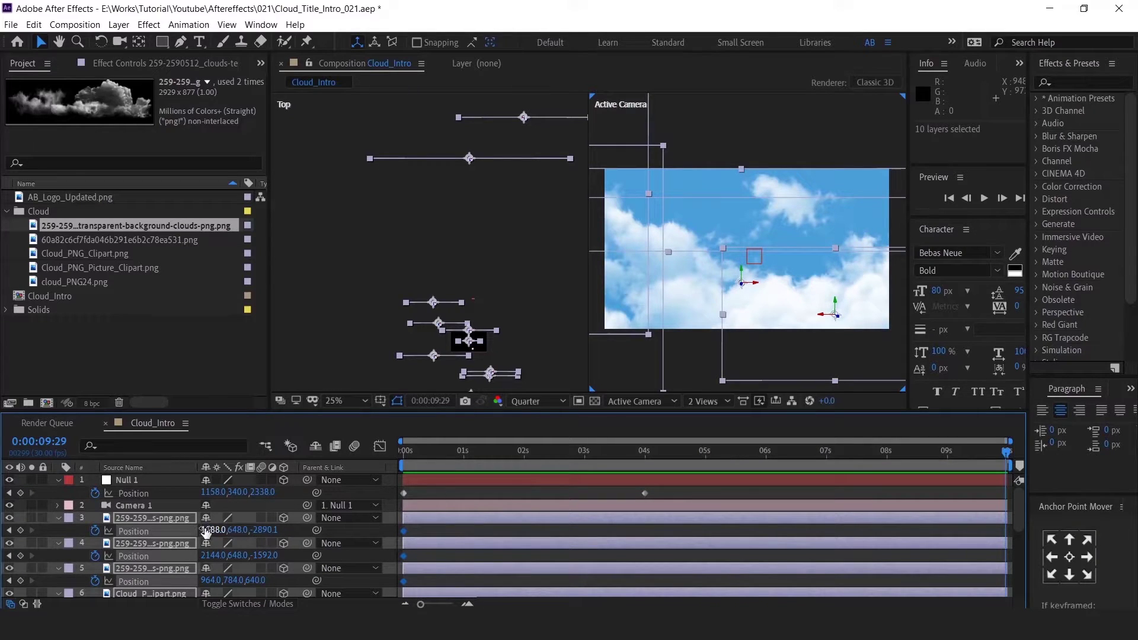
pyautogui.click(448, 535)
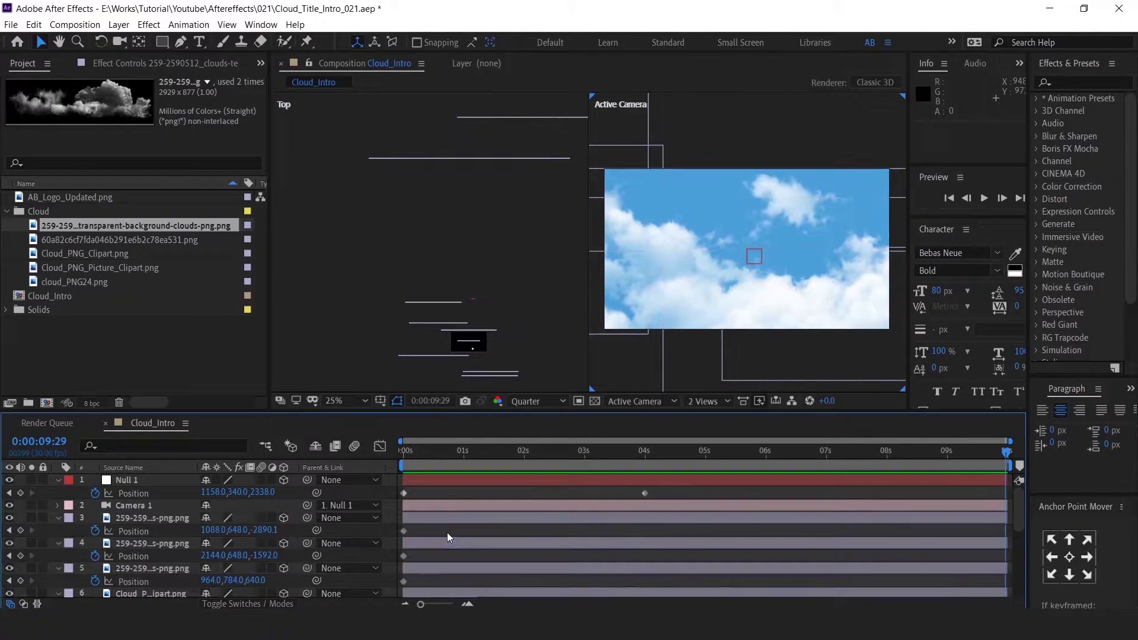
pyautogui.moveTo(213, 534); pyautogui.dragTo(224, 529)
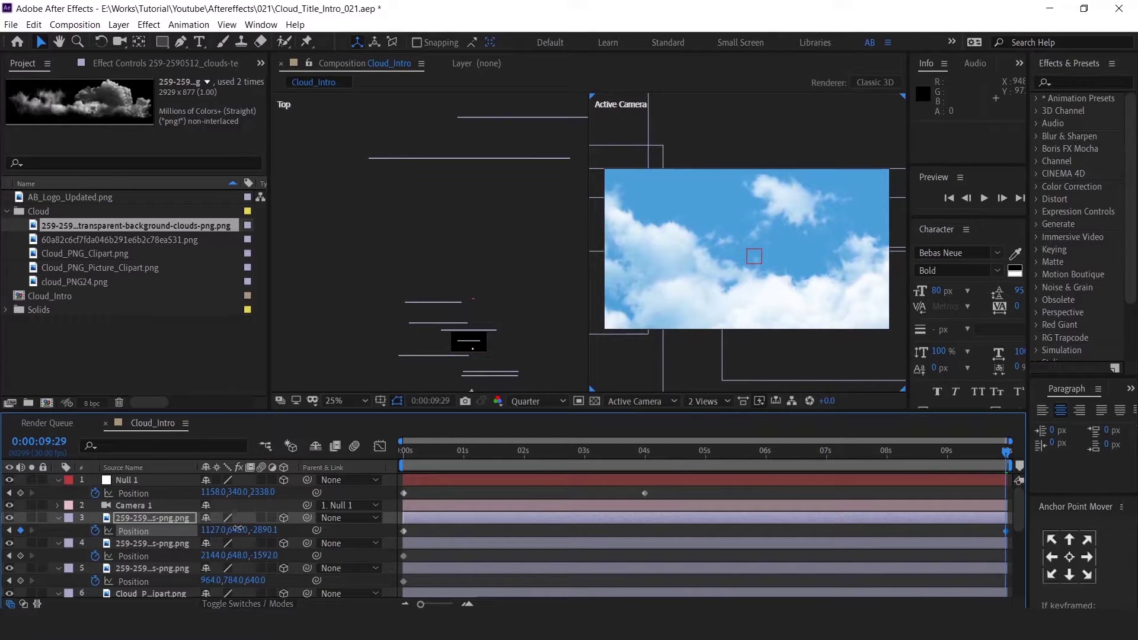
pyautogui.moveTo(209, 556); pyautogui.dragTo(240, 570)
pyautogui.scroll(-1, 233, 563)
pyautogui.scroll(-2, 222, 571)
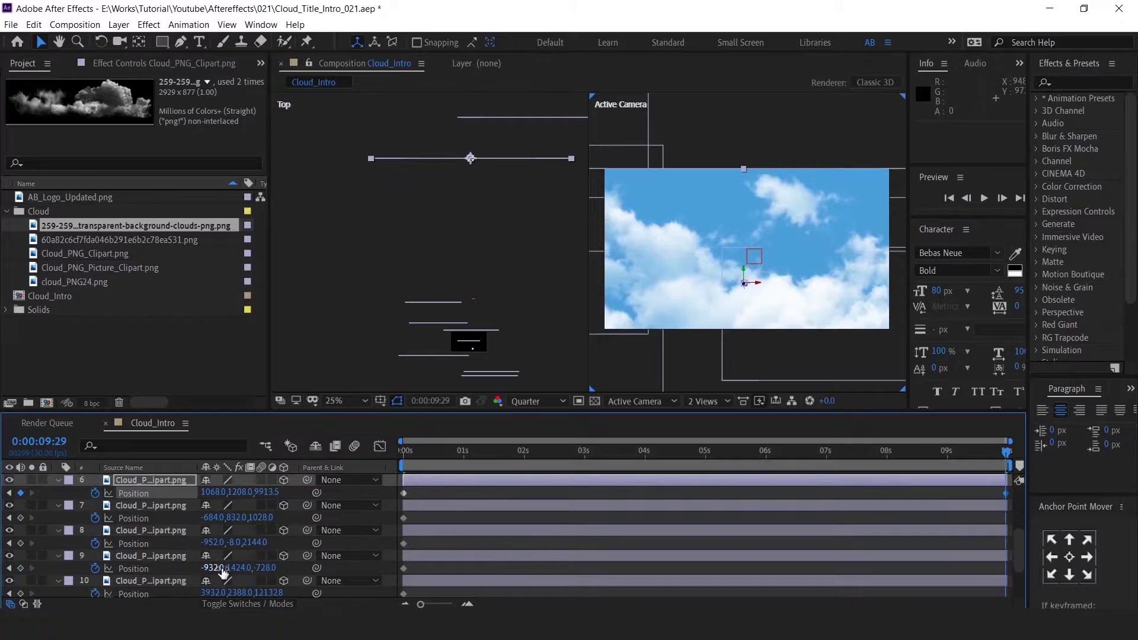
# Set the end X positions of cloud layers 7 to 12 to about -602, -789, -773, 4159, 2266 and 1303 and preview the drift.
pyautogui.moveTo(215, 517); pyautogui.dragTo(223, 569)
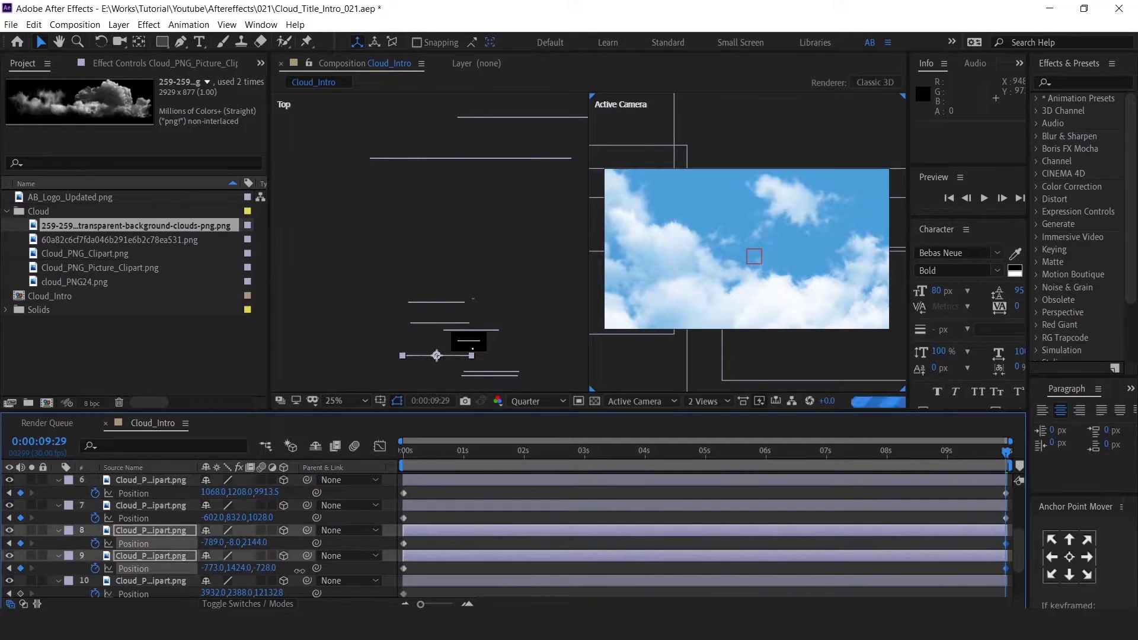
pyautogui.scroll(-2, 211, 542)
pyautogui.moveTo(211, 527); pyautogui.dragTo(223, 577)
pyautogui.press('space')
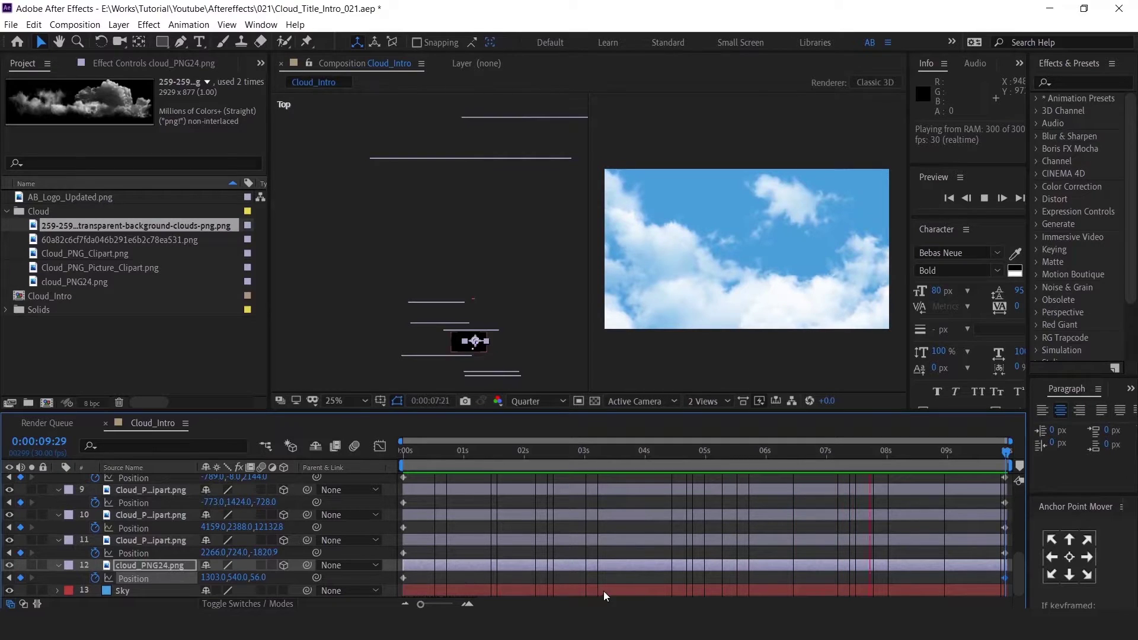
pyautogui.press('space')
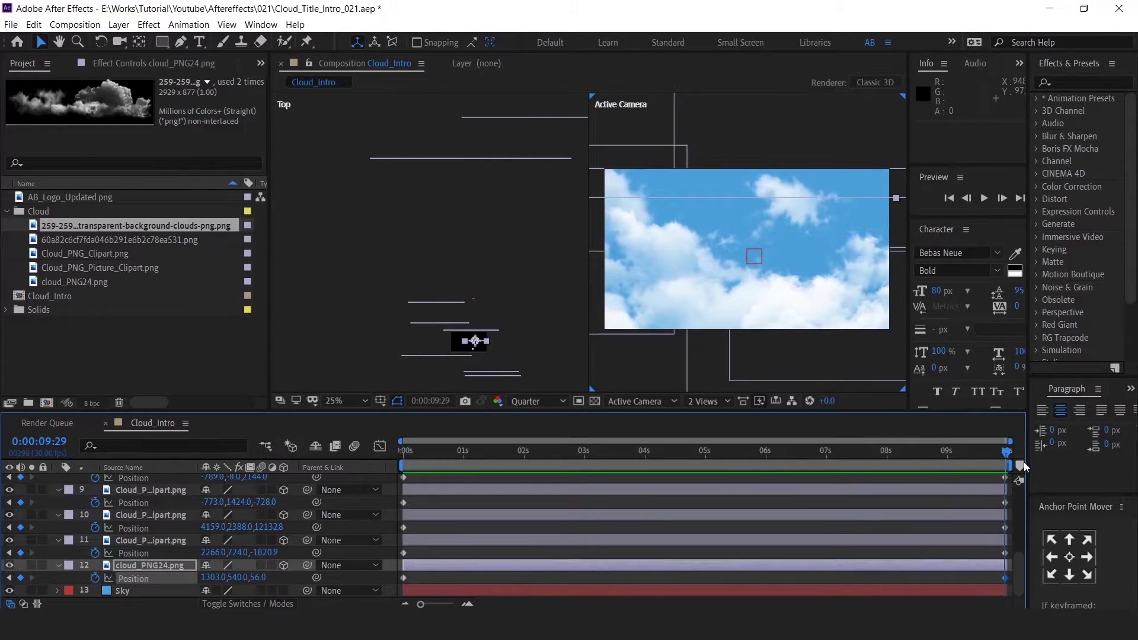
# Try an end X position of about 1655 for cloud layer 12.
pyautogui.moveTo(214, 577); pyautogui.dragTo(261, 577)
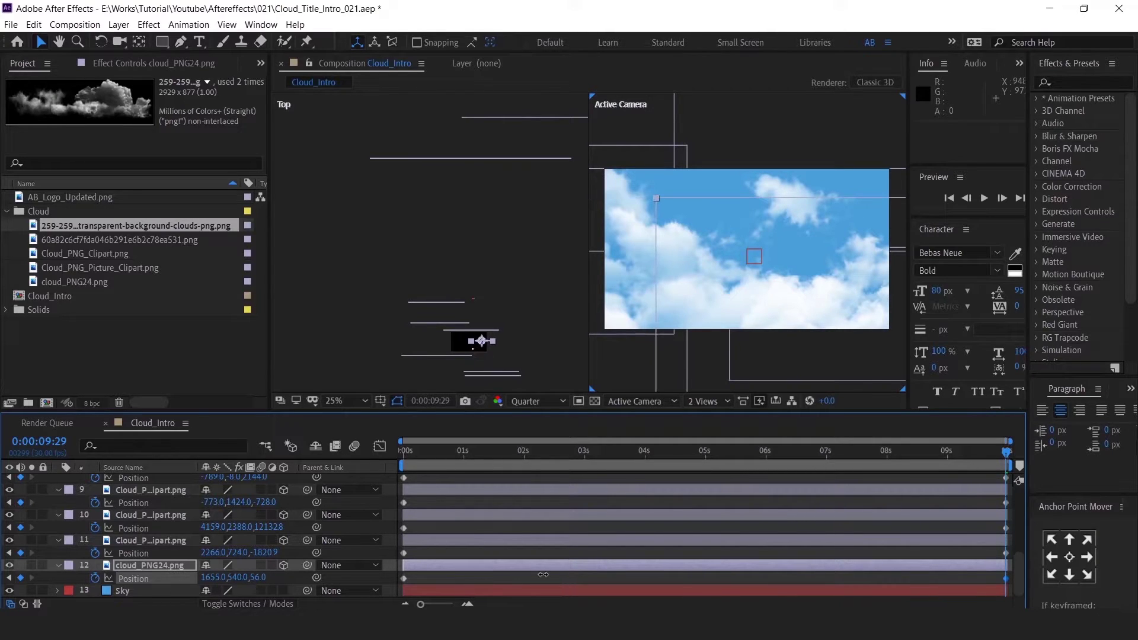
pyautogui.click(166, 541)
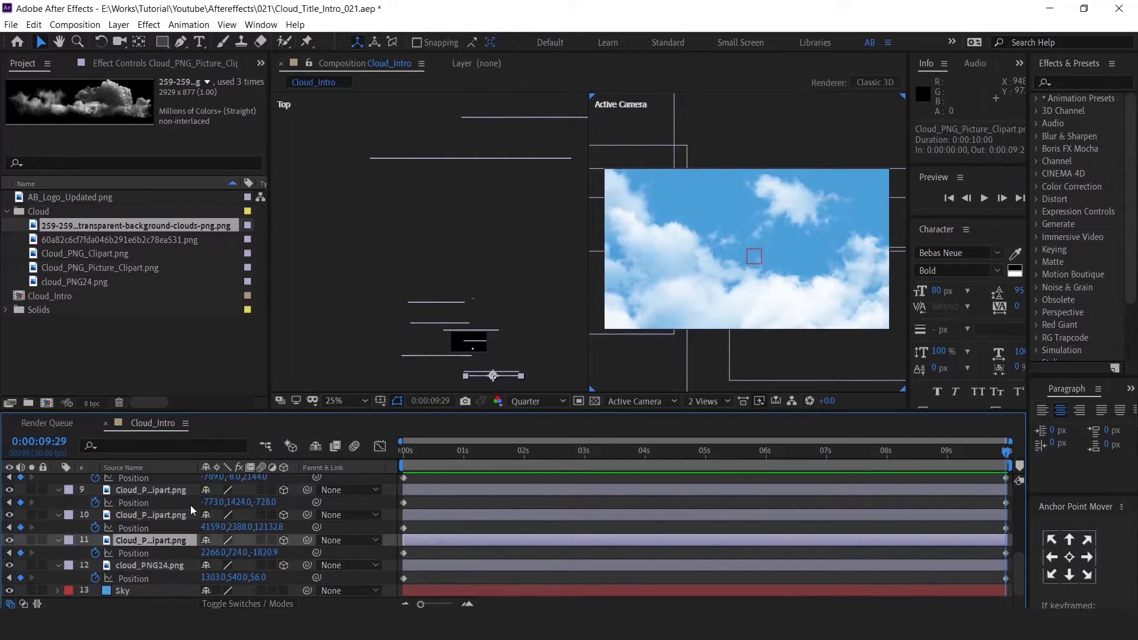
pyautogui.click(169, 491)
pyautogui.scroll(4, 158, 491)
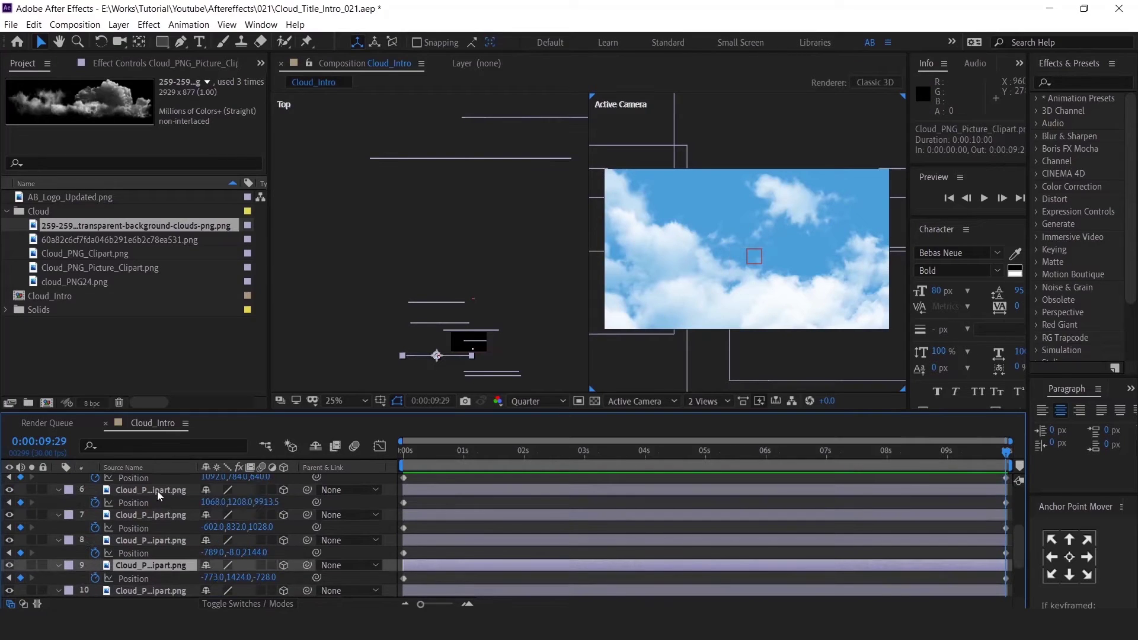
# Set the end X position of cloud layer 6 to about 1332 and preview the drift.
pyautogui.click(159, 490)
pyautogui.scroll(2, 166, 504)
pyautogui.moveTo(215, 540); pyautogui.dragTo(343, 527)
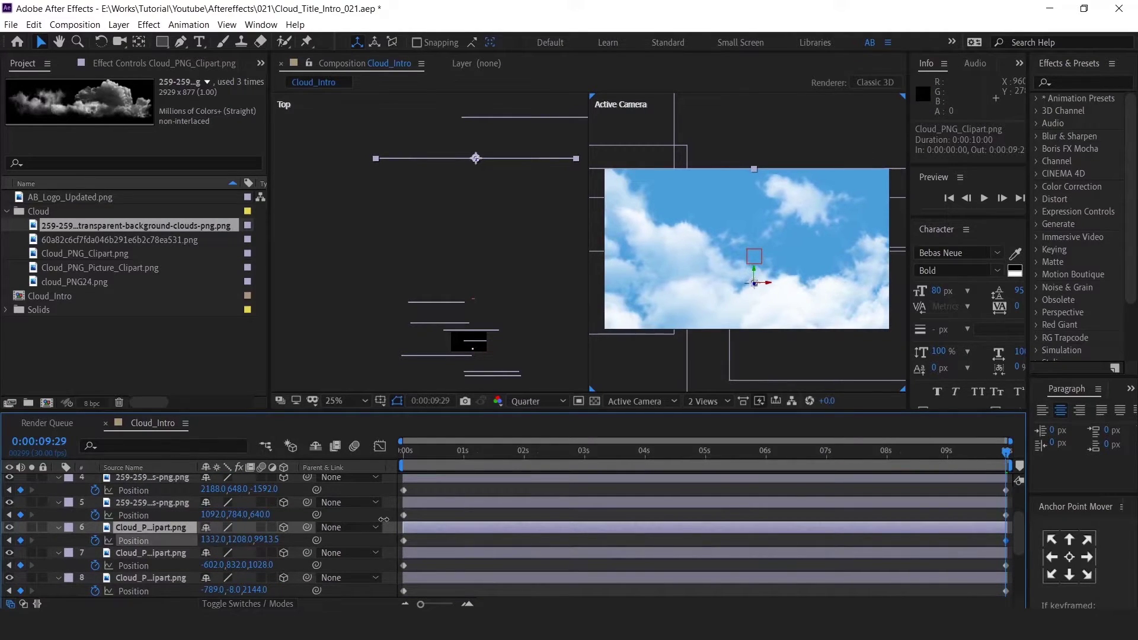
pyautogui.press('space')
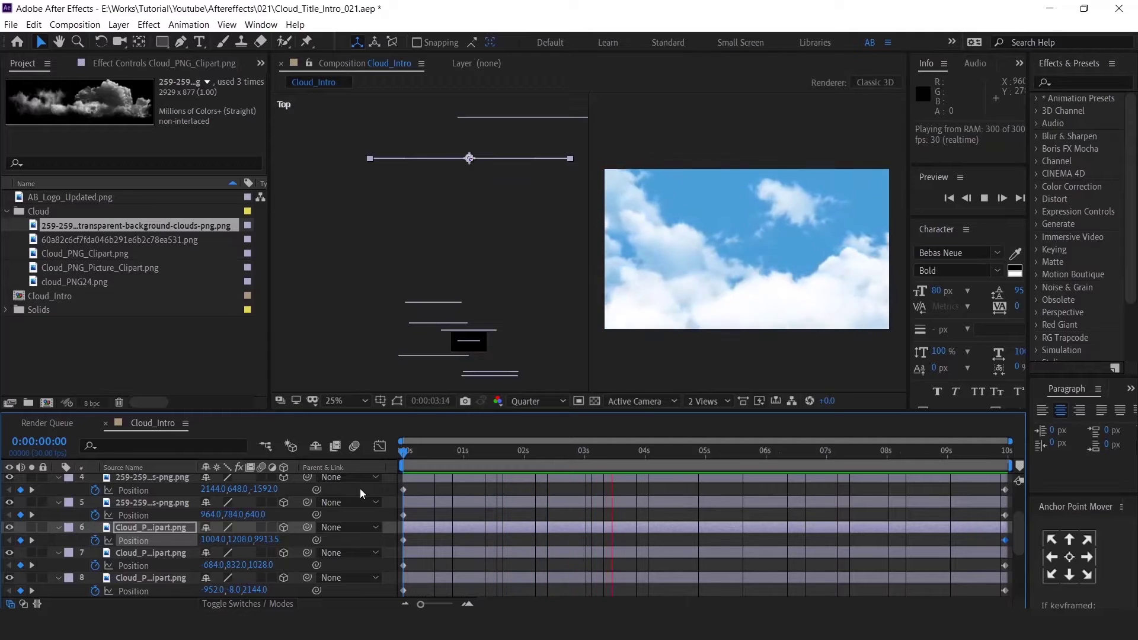
pyautogui.press('space')
# Apply Easy Ease to both Position keyframes of Null 1.
pyautogui.scroll(2, 549, 554)
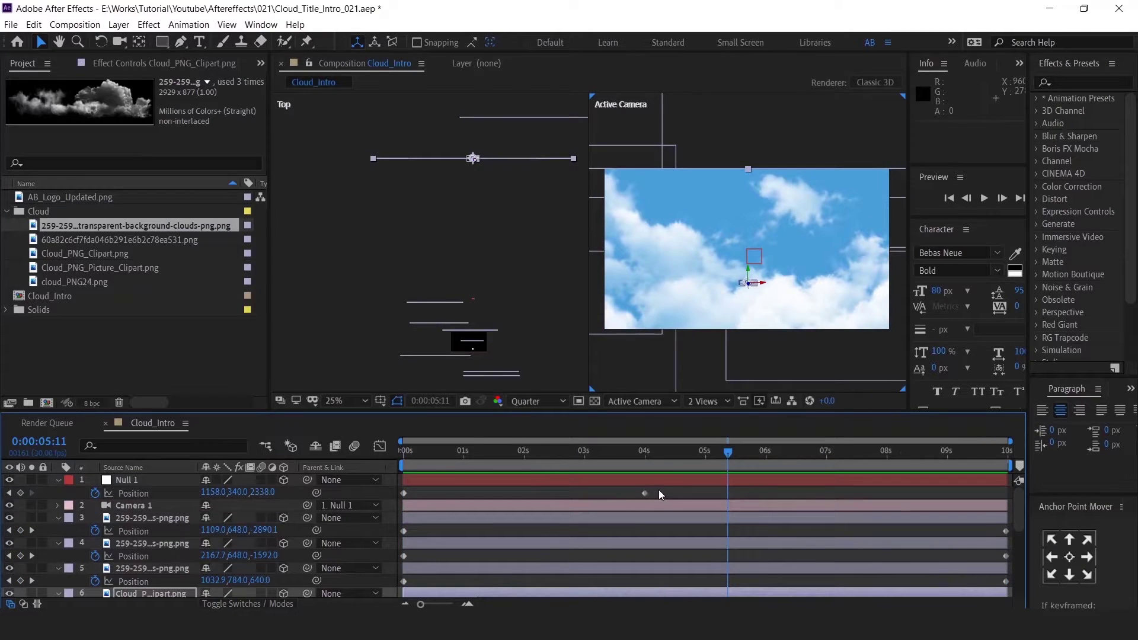
pyautogui.moveTo(659, 492); pyautogui.dragTo(395, 508)
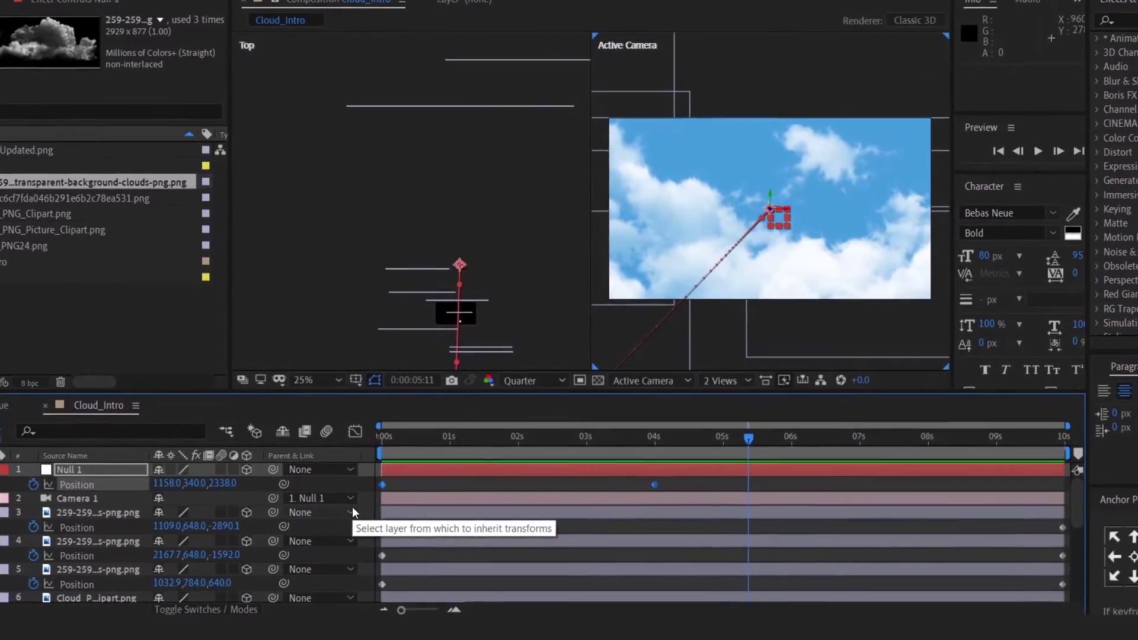
pyautogui.rightClick(382, 485)
pyautogui.moveTo(417, 479)
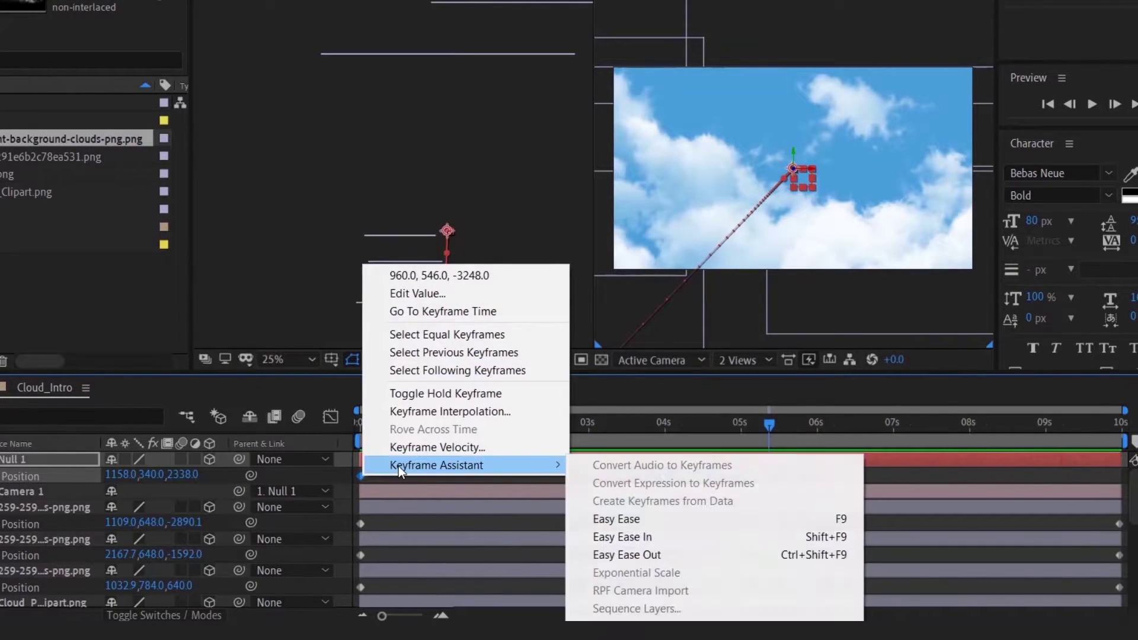
pyautogui.click(665, 525)
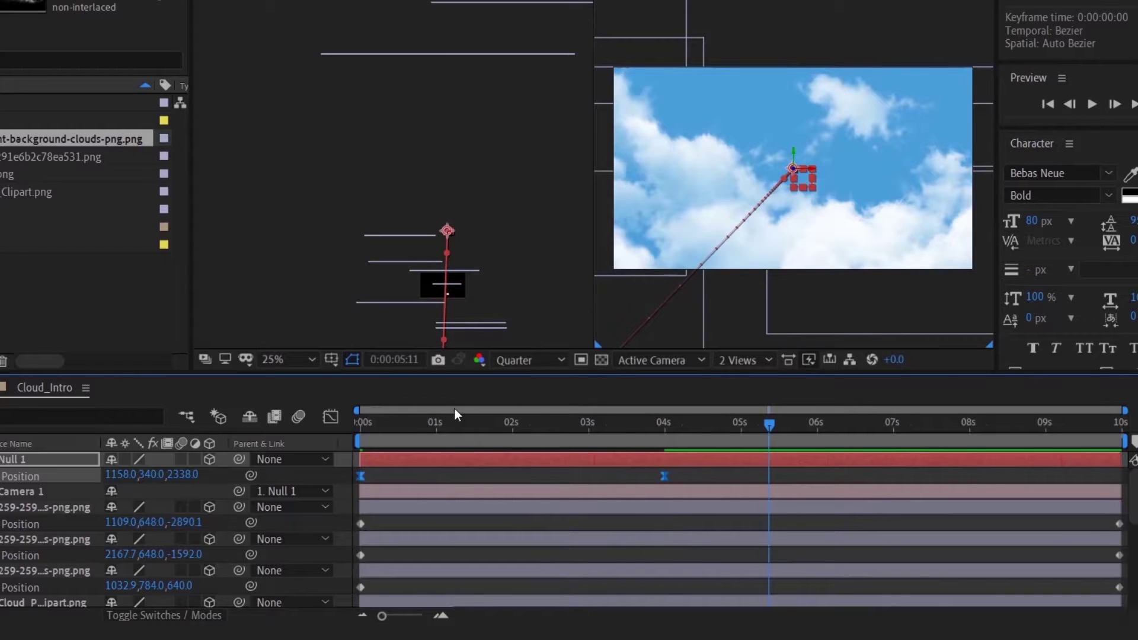
# In Null 1's speed graph, extend the first keyframe's ease handle to about the 2-second mark.
pyautogui.click(330, 418)
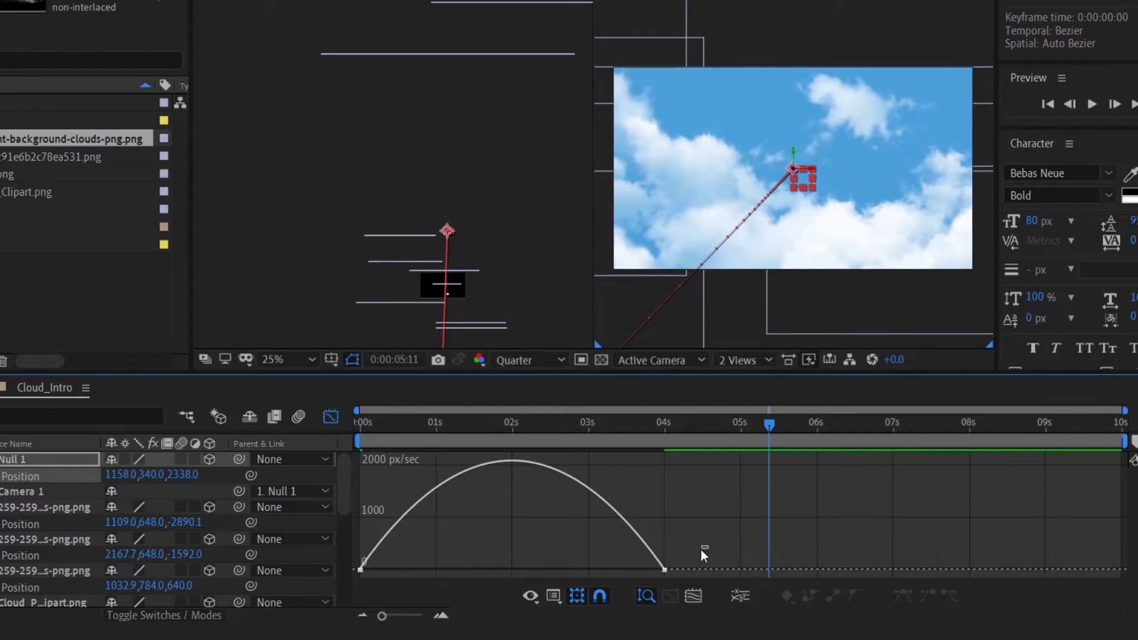
pyautogui.click(361, 571)
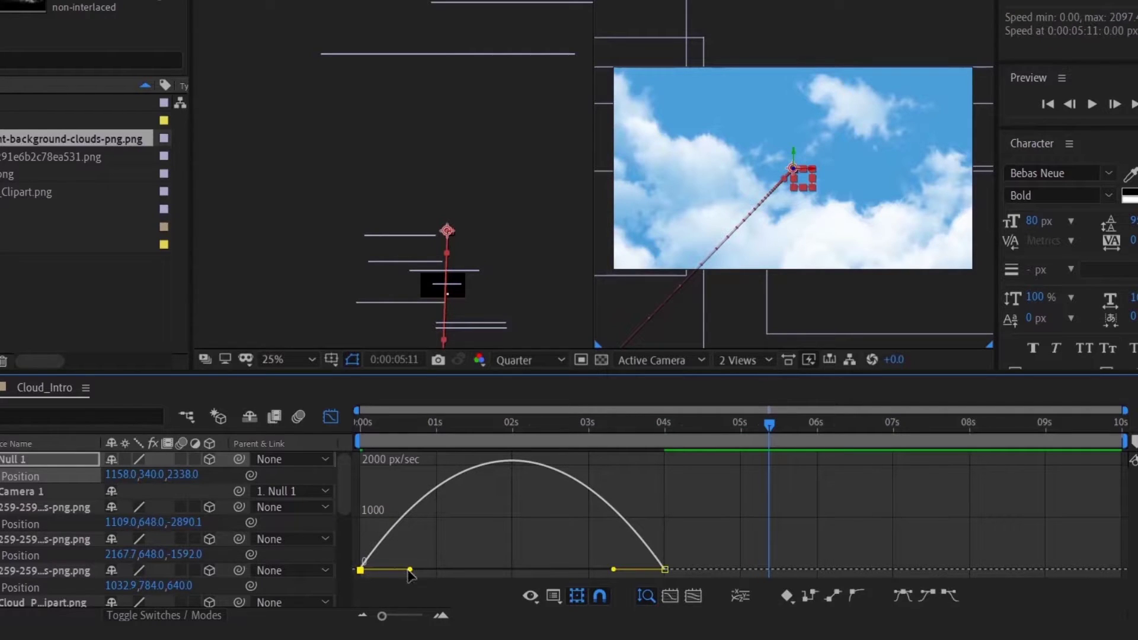
pyautogui.moveTo(411, 569); pyautogui.dragTo(541, 567)
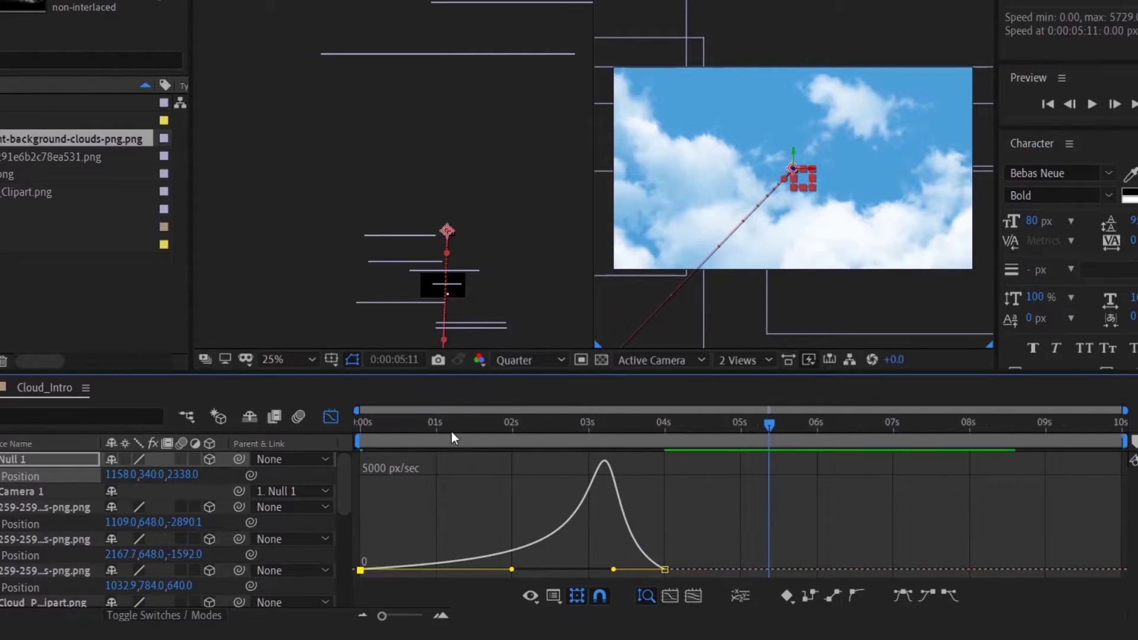
# Play the eased camera move from the beginning and return to the layer bar view.
pyautogui.moveTo(451, 432); pyautogui.dragTo(334, 429)
pyautogui.press('space')
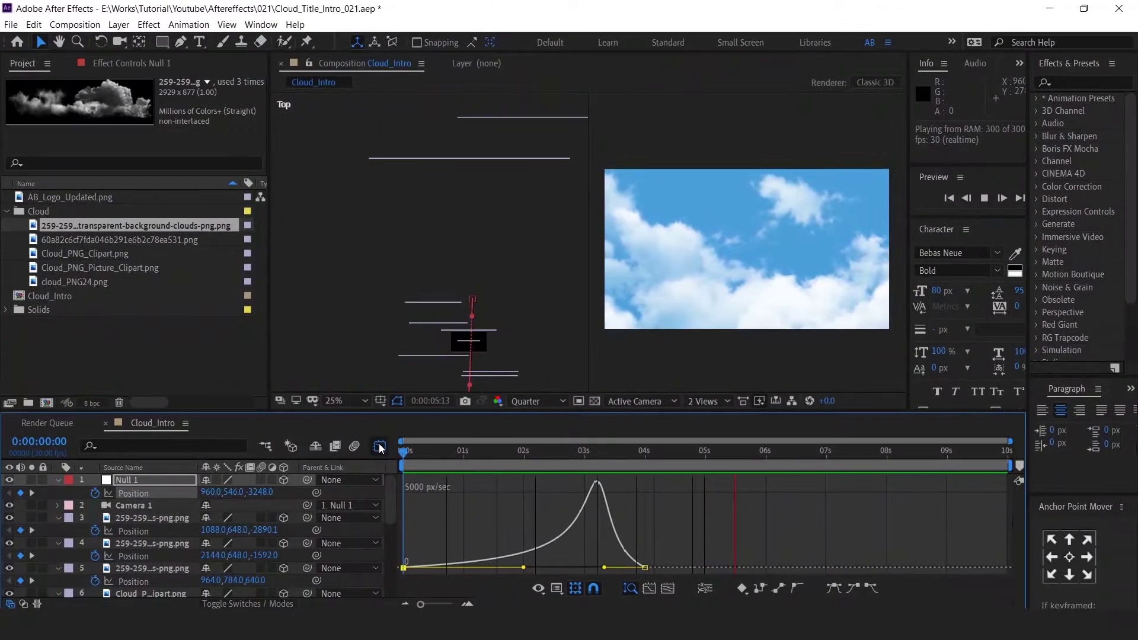
pyautogui.hotkey('shift', 'F3')
pyautogui.press('space')
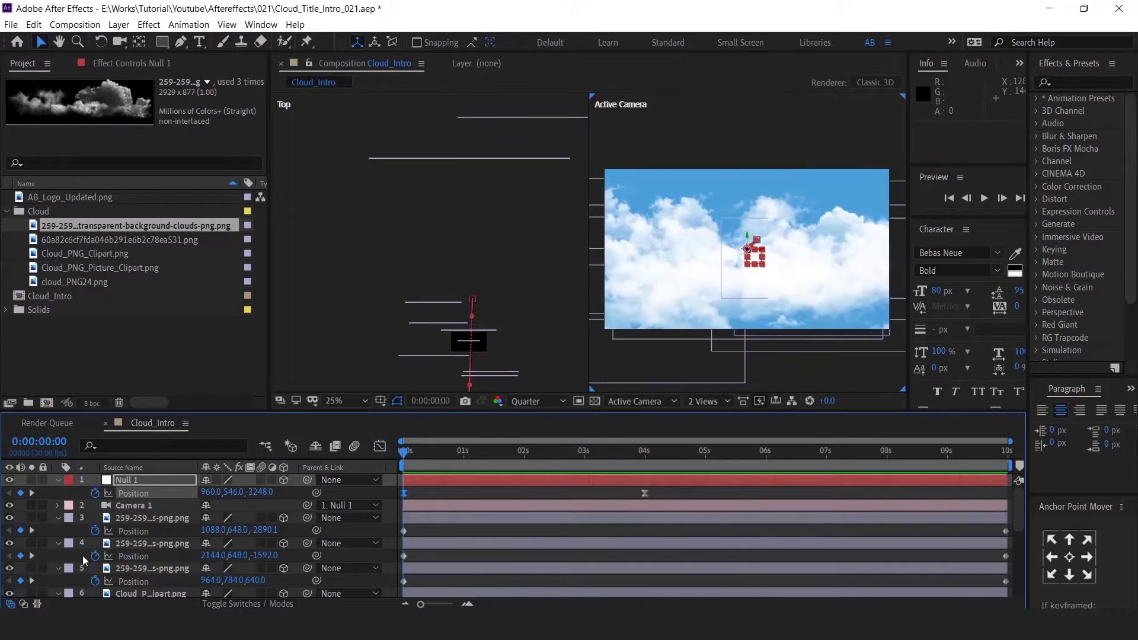
# Find the distant Cloud_PNG_Clipart.png cloud, layer 6, and duplicate it.
pyautogui.scroll(-5, 114, 545)
pyautogui.click(149, 565)
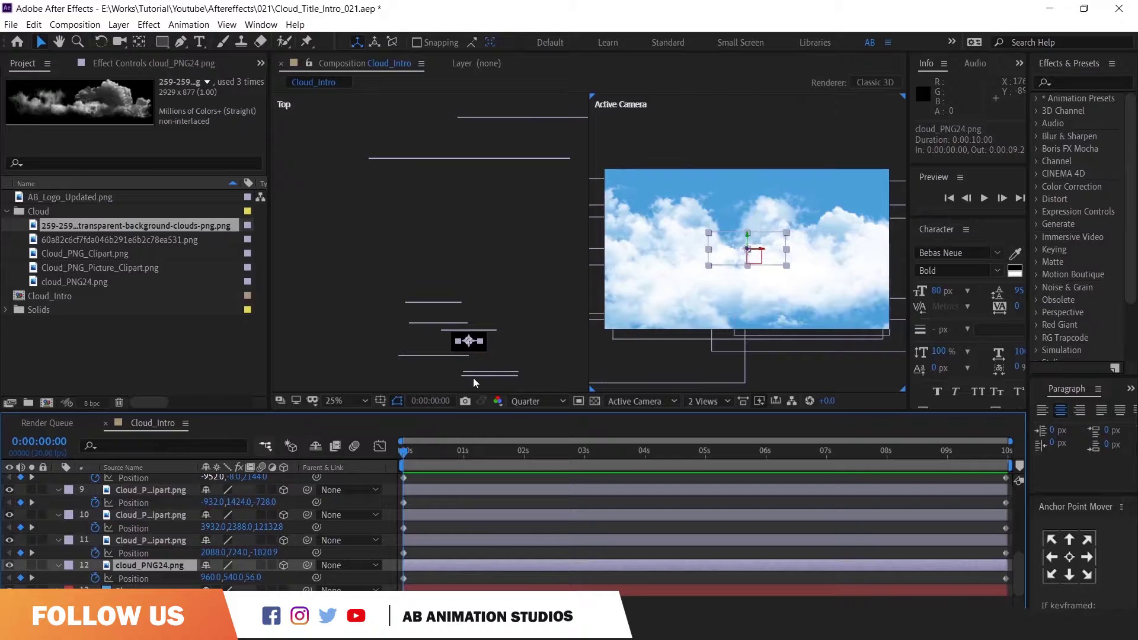
pyautogui.click(490, 159)
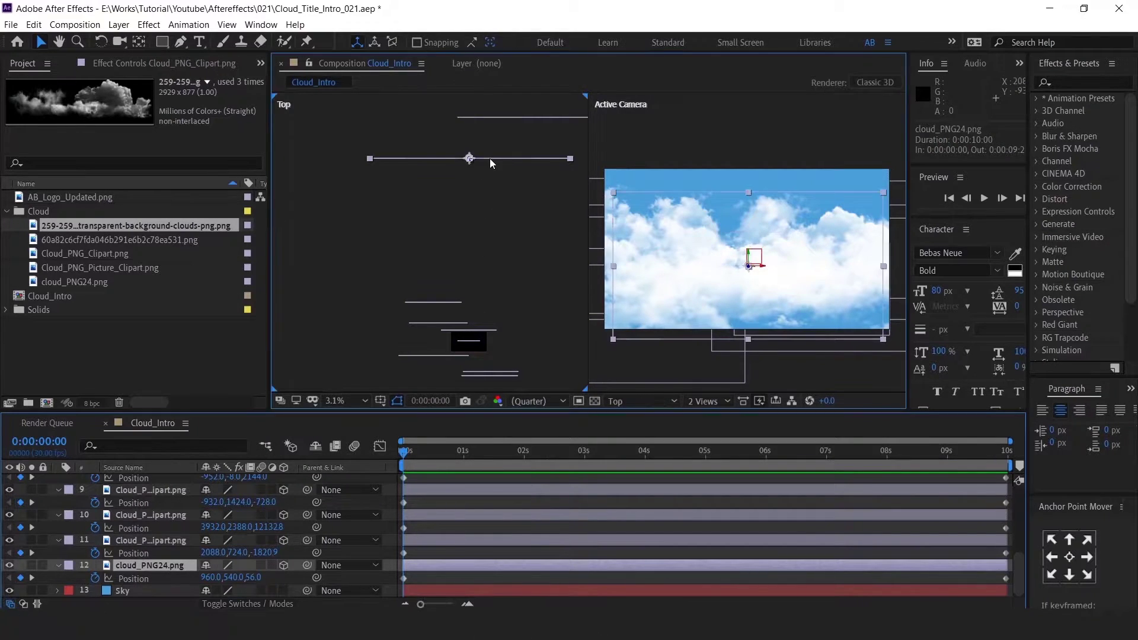
pyautogui.click(507, 351)
pyautogui.scroll(5, 173, 512)
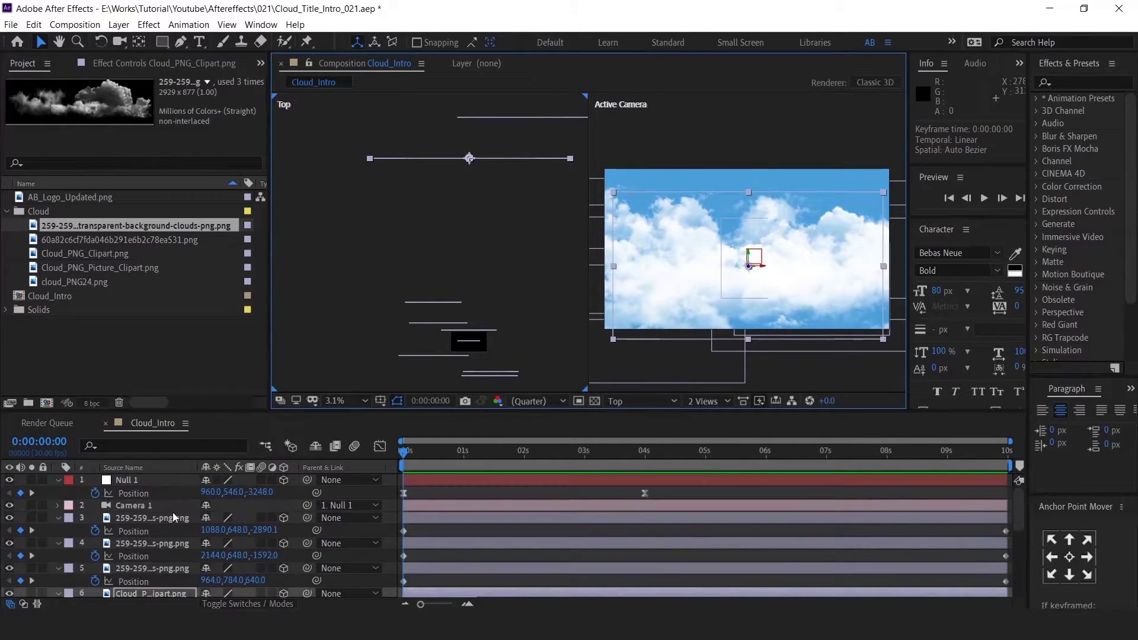
pyautogui.scroll(-3, 172, 513)
pyautogui.hotkey('ctrl', 'd')
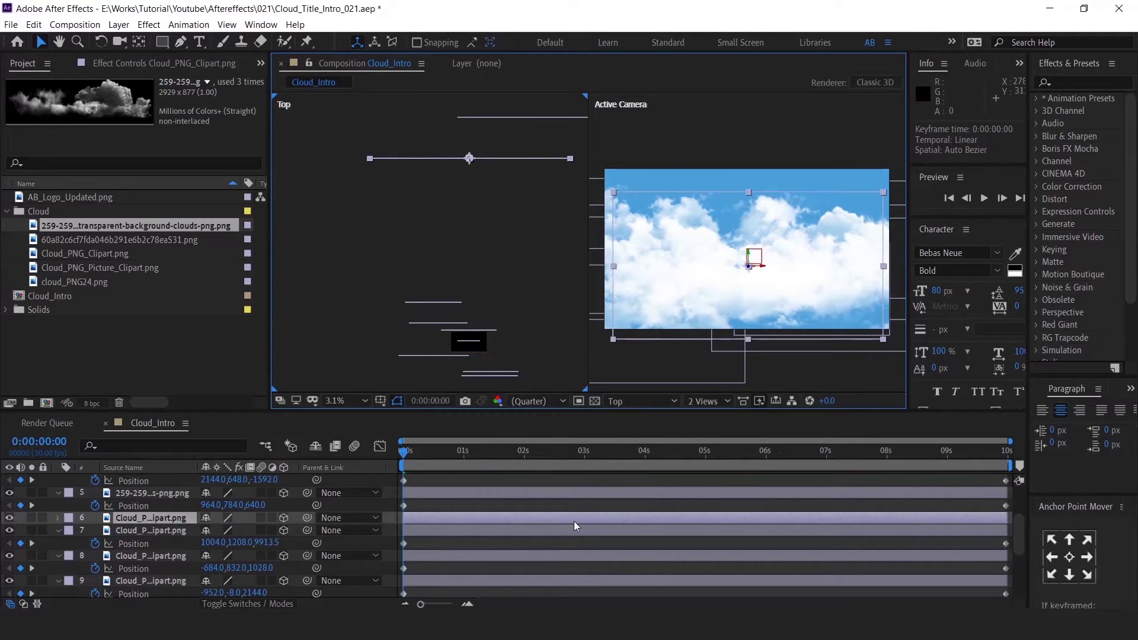
# Shift the duplicate's whole Position animation right and down, starting at about 3544, 3828, 9913.5.
pyautogui.press('u')
pyautogui.moveTo(399, 527); pyautogui.dragTo(1012, 535)
pyautogui.moveTo(749, 256); pyautogui.dragTo(824, 331)
# Preview the animation to check the duplicated distant cloud.
pyautogui.press('space')
pyautogui.press('space')
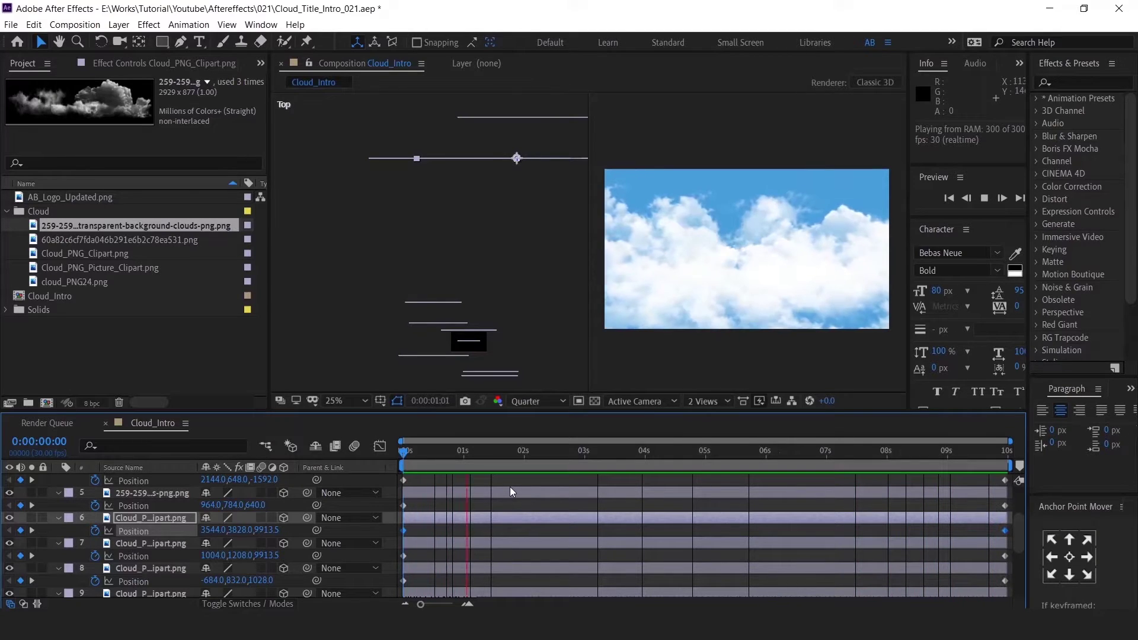
pyautogui.press('space')
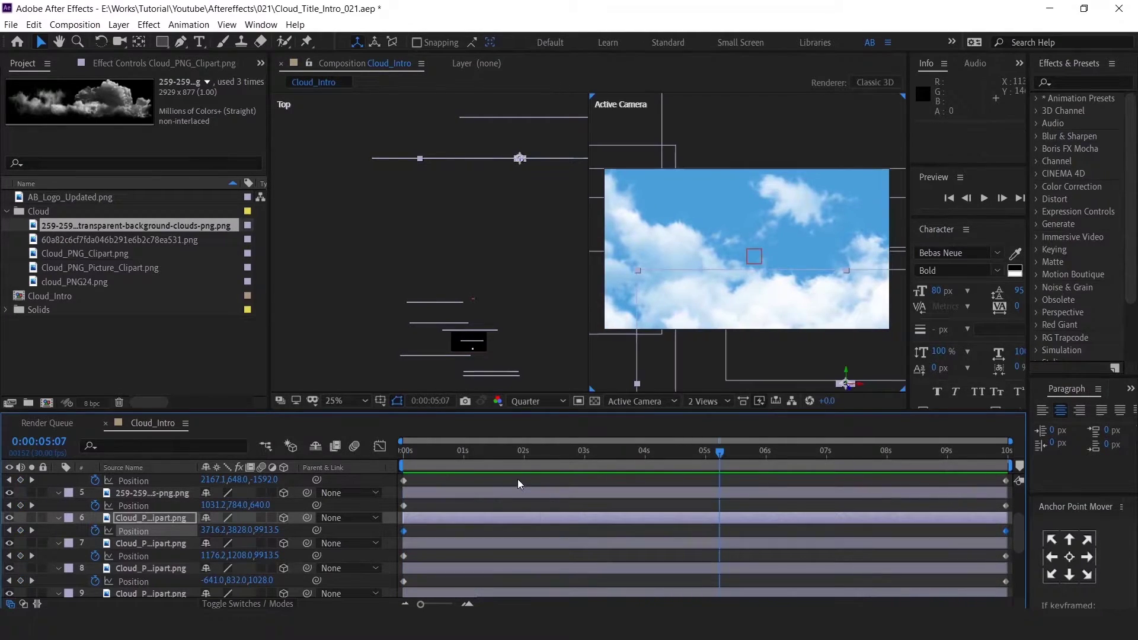
pyautogui.click(521, 485)
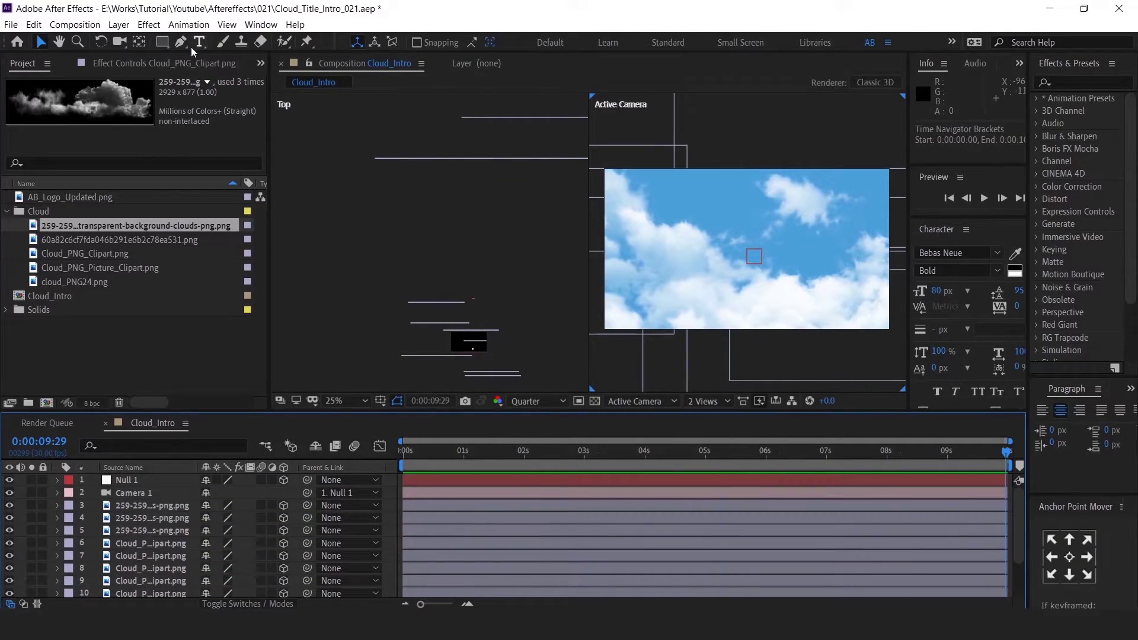
# Add a text layer reading SKY over the blue sky in the active camera view.
pyautogui.click(199, 42)
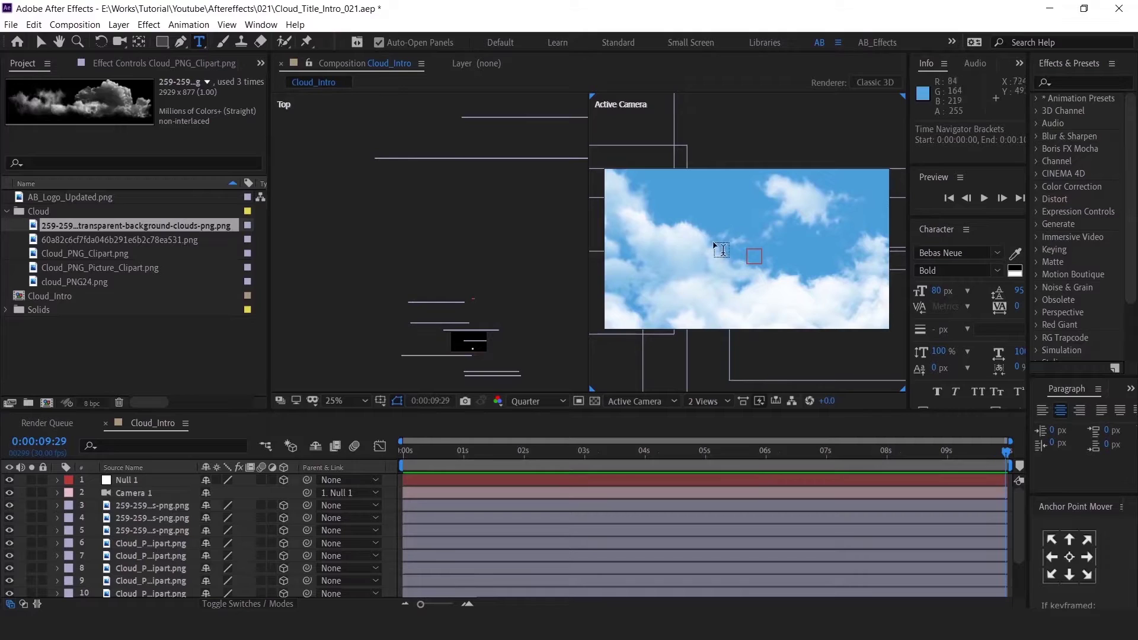
pyautogui.click(778, 255)
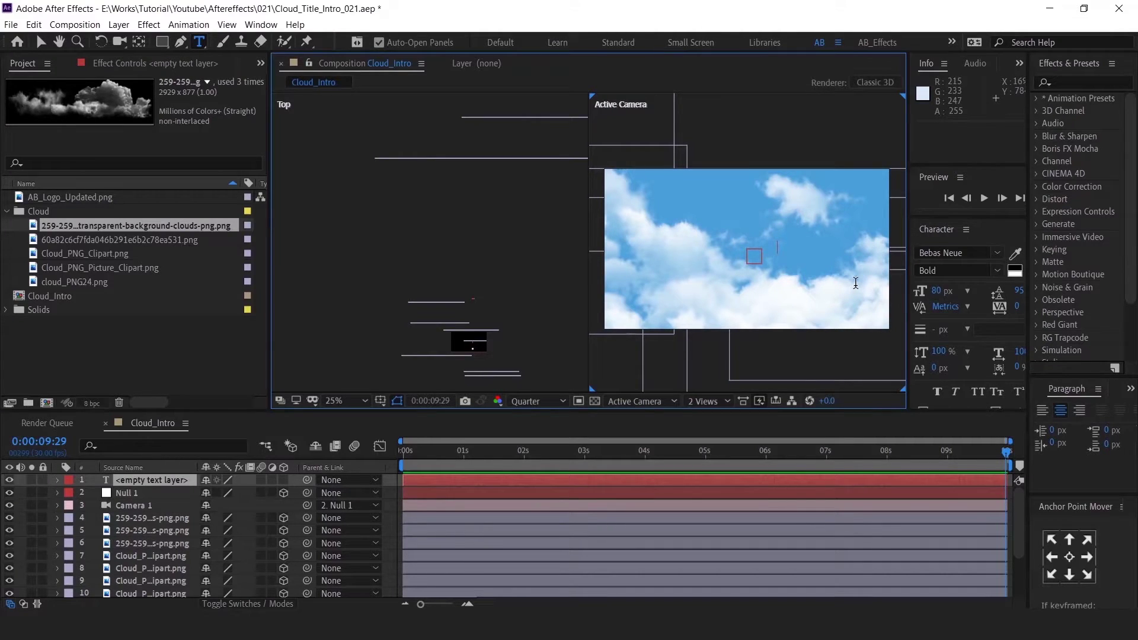
pyautogui.write('SKY')
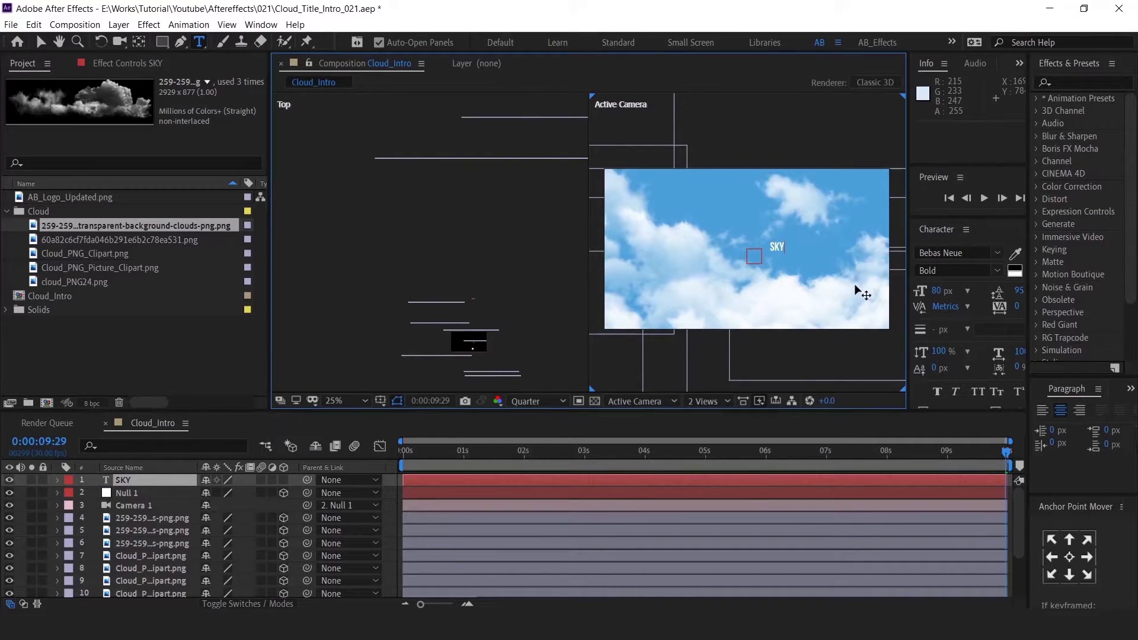
pyautogui.click(39, 43)
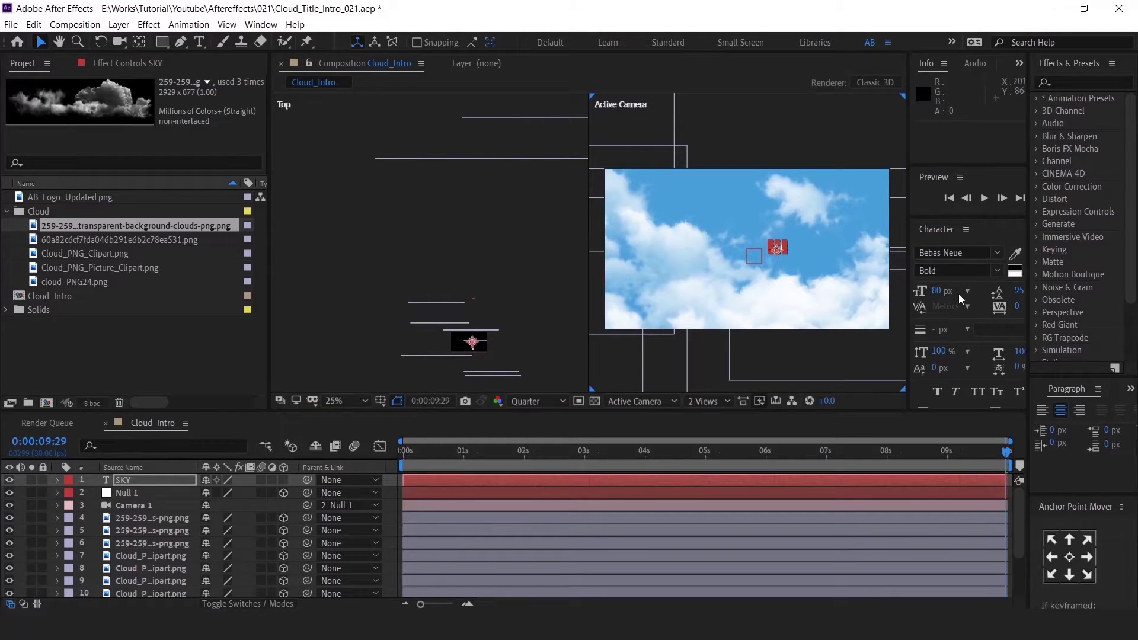
# Enlarge the SKY text to about 243 px and move it to about 1312, 648.
pyautogui.moveTo(935, 290); pyautogui.dragTo(1021, 277)
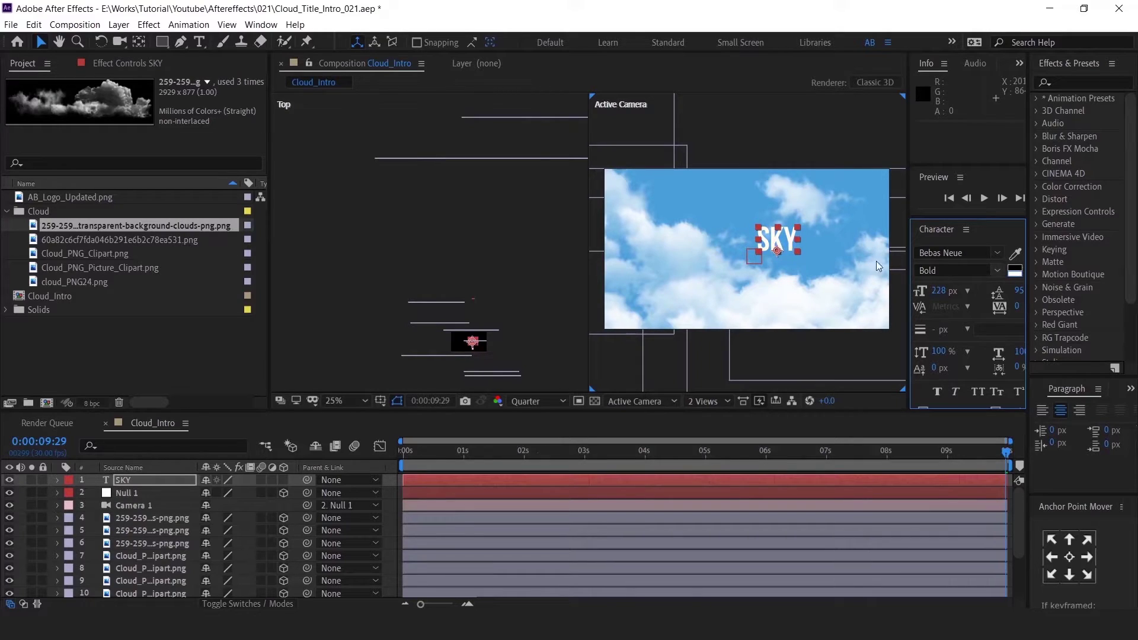
pyautogui.moveTo(792, 238); pyautogui.dragTo(815, 255)
pyautogui.moveTo(941, 291); pyautogui.dragTo(949, 289)
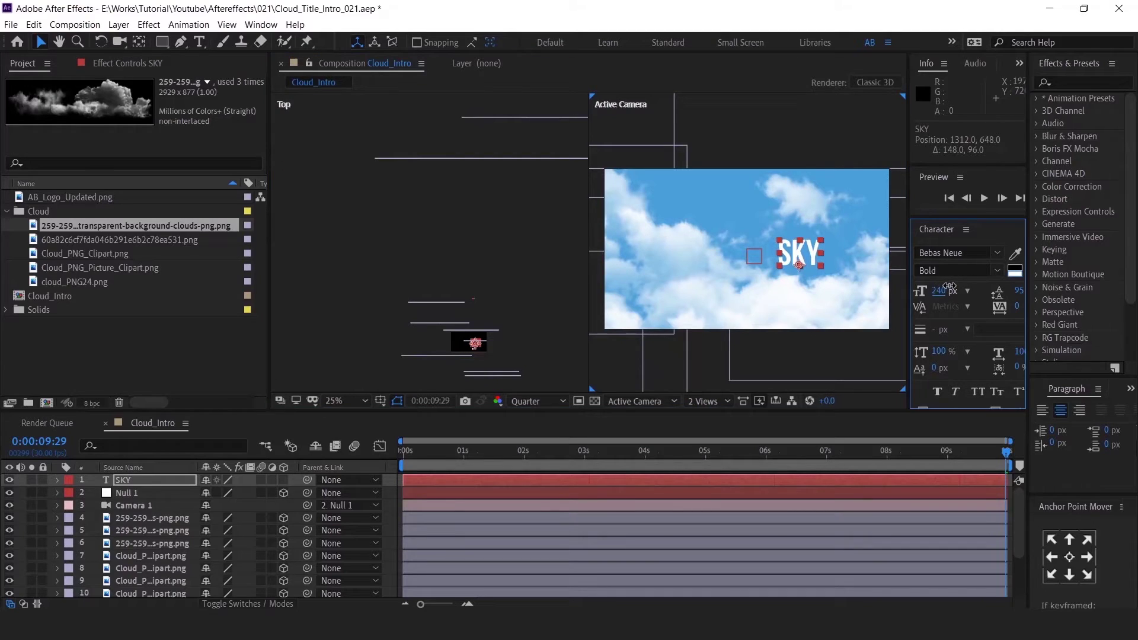
# Make the SKY text a 3D layer and push it back among the clouds in Top view, to Z about 2352.
pyautogui.click(283, 479)
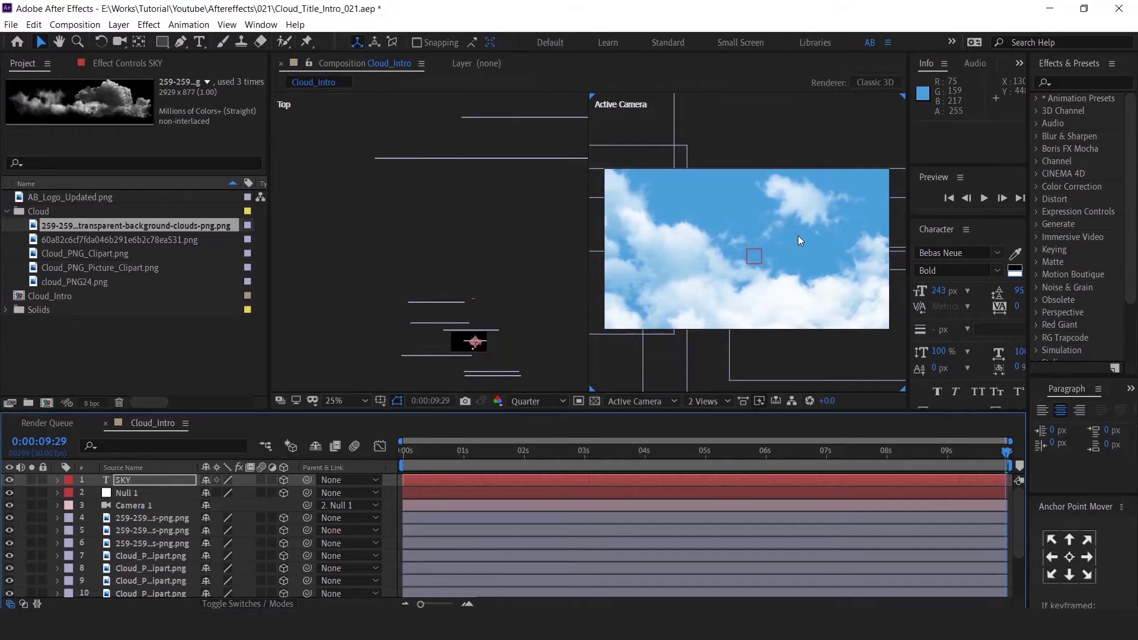
pyautogui.press(',')
pyautogui.press(',')
pyautogui.press(',')
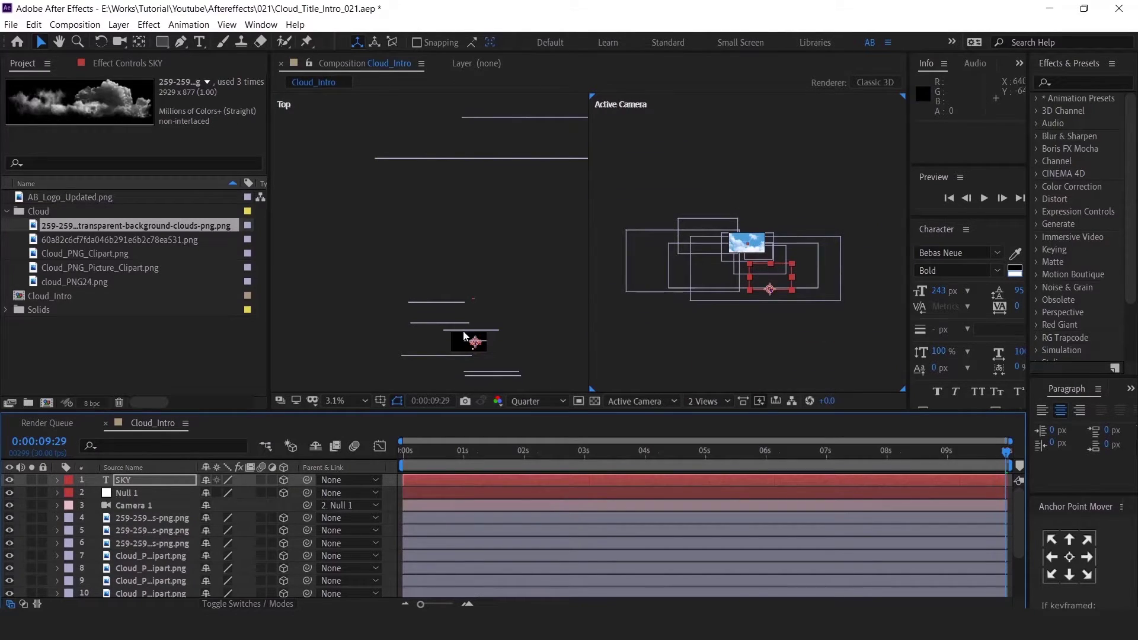
pyautogui.click(464, 336)
pyautogui.scroll(4, 480, 323)
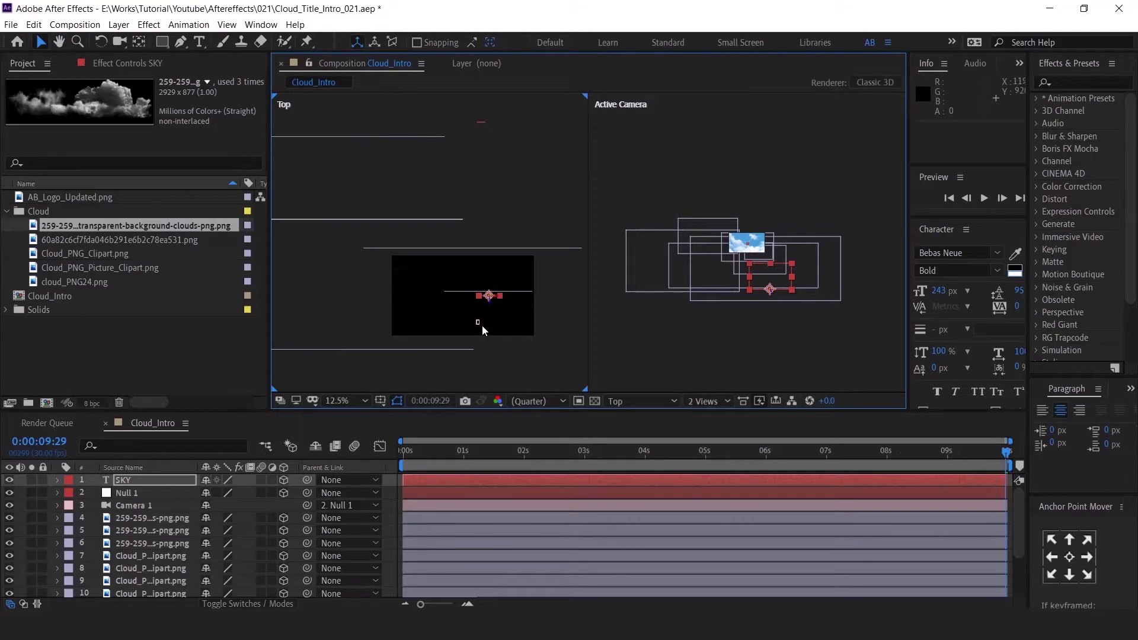
pyautogui.moveTo(522, 288); pyautogui.dragTo(488, 156)
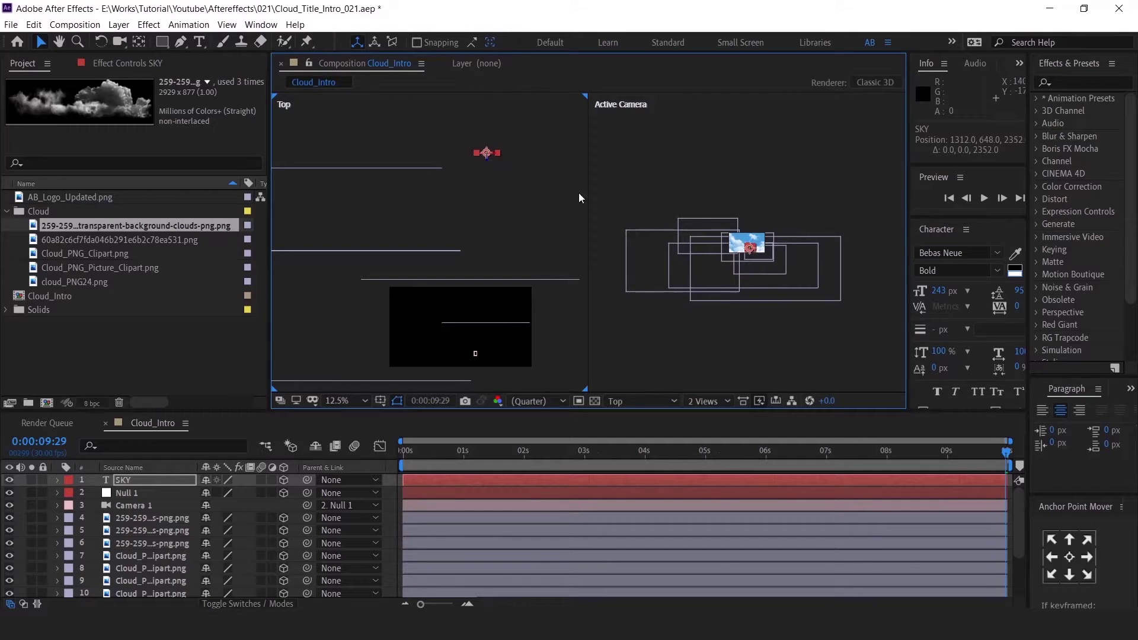
# Enlarge the SKY text to 326 px and reposition it over the blue sky at about 1544, 468 in the active camera view.
pyautogui.scroll(4, 765, 249)
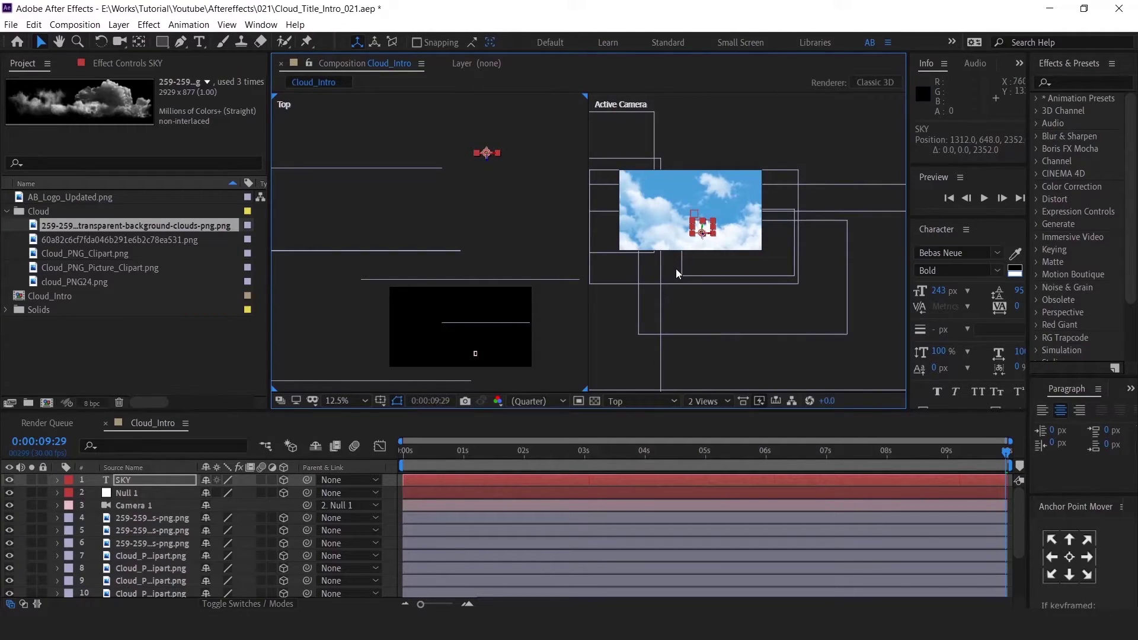
pyautogui.click(676, 269)
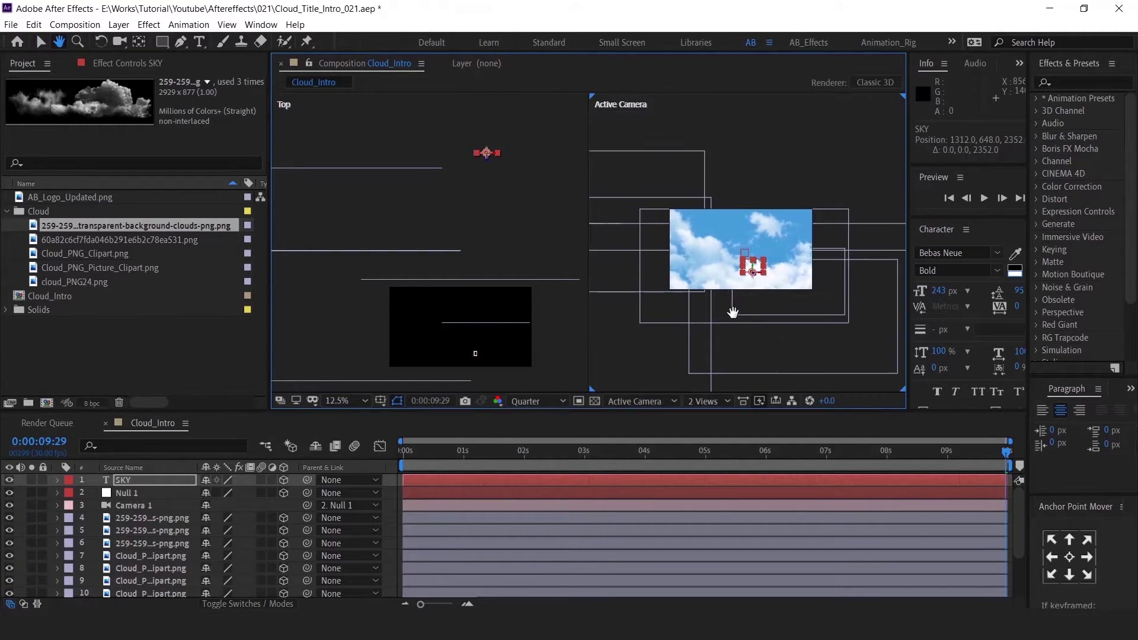
pyautogui.click(361, 398)
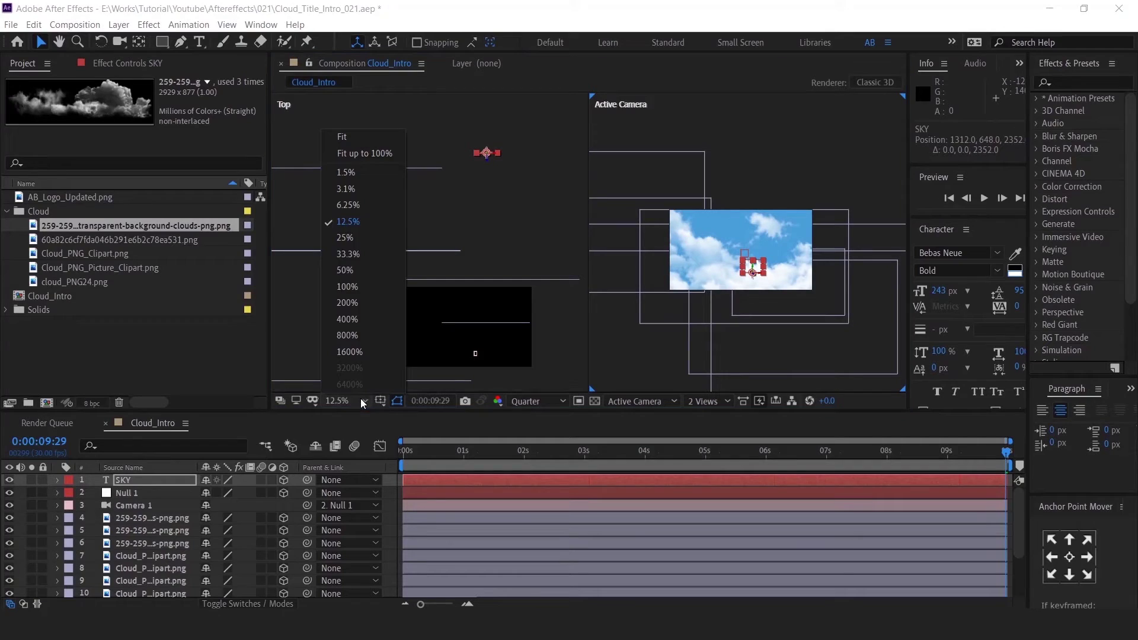
pyautogui.click(350, 155)
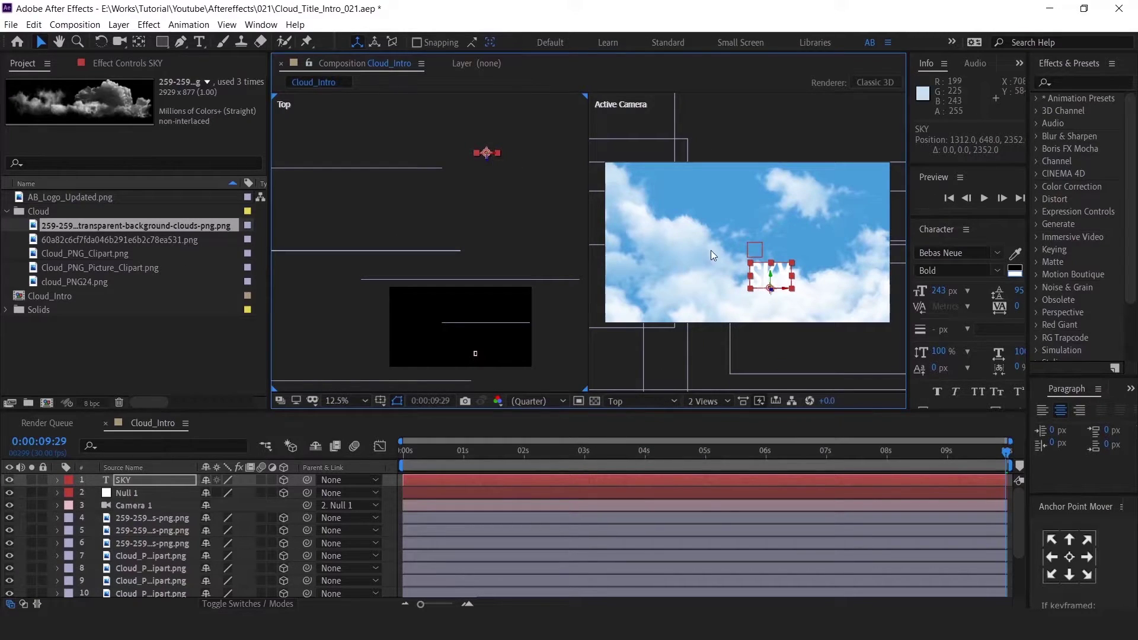
pyautogui.moveTo(769, 274); pyautogui.dragTo(798, 240)
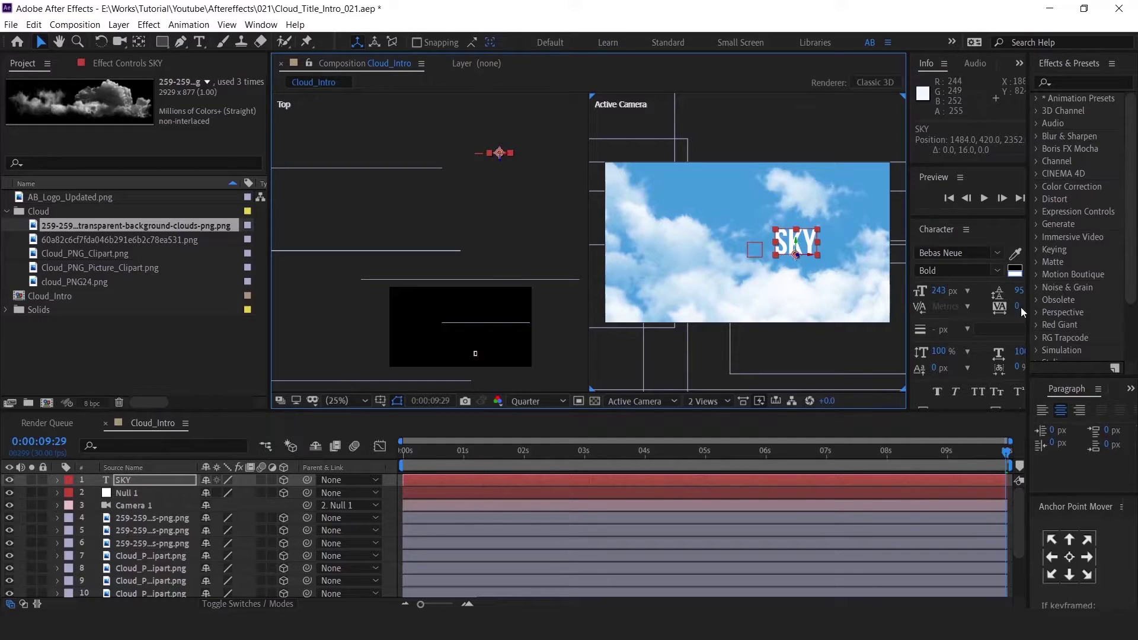
pyautogui.moveTo(945, 297); pyautogui.dragTo(1001, 286)
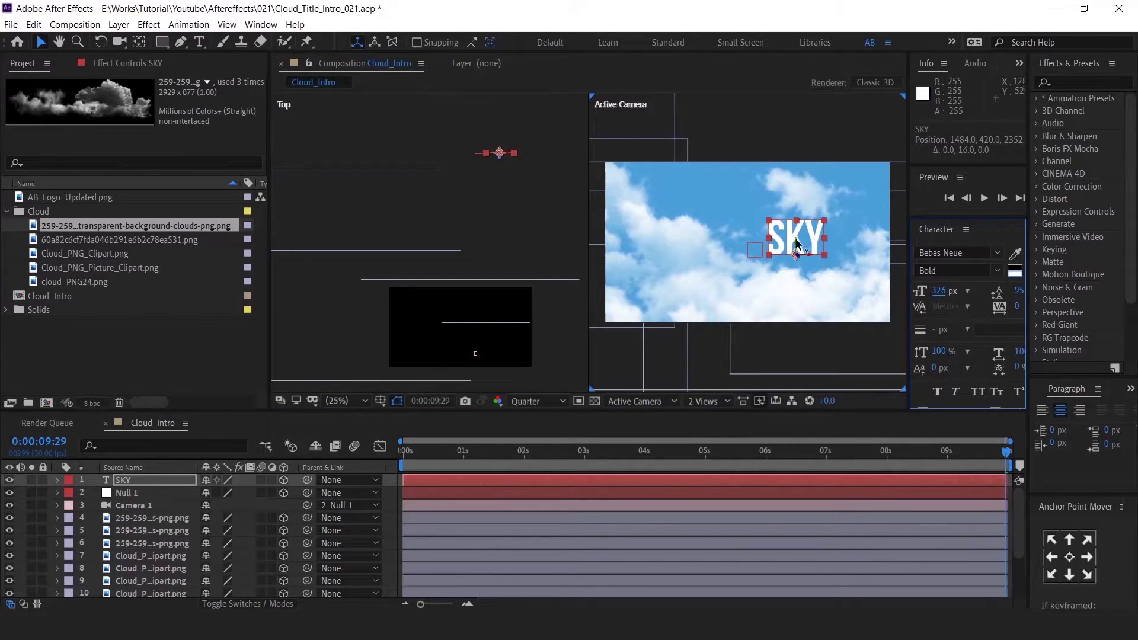
pyautogui.moveTo(799, 245); pyautogui.dragTo(826, 267)
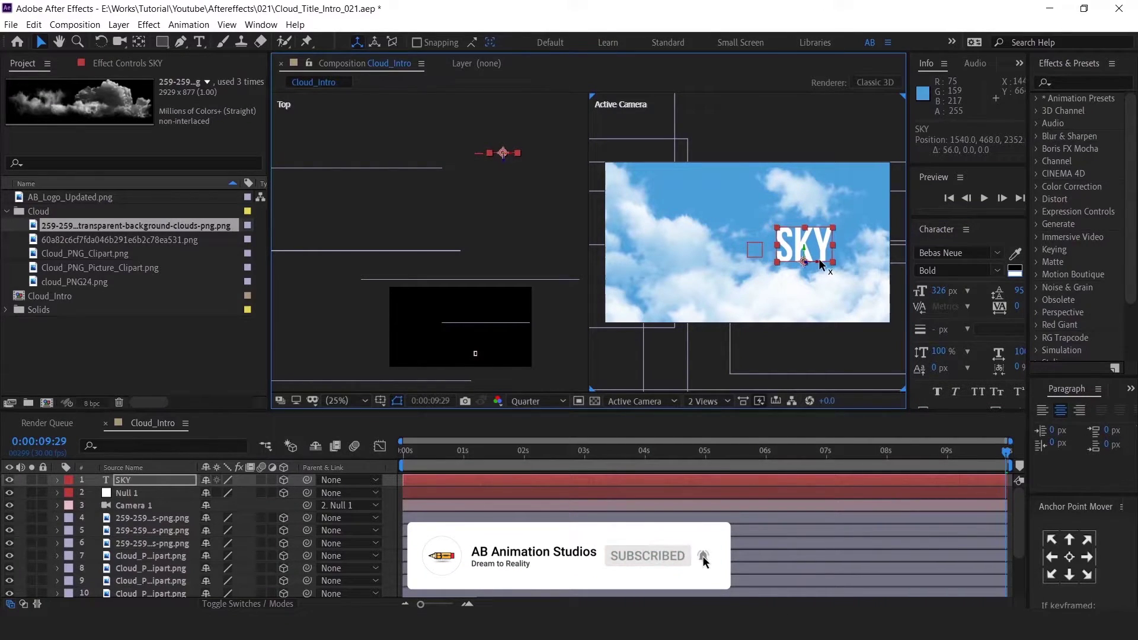
# Preview the animation from the start to check how the SKY title appears during the camera move.
pyautogui.click(412, 457)
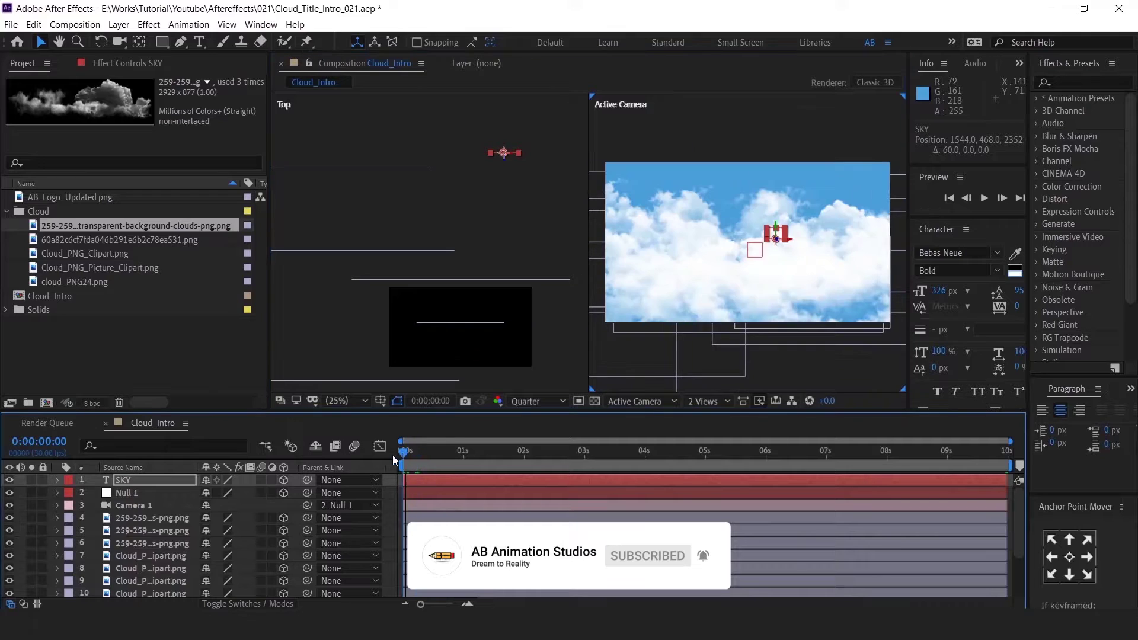
pyautogui.press('space')
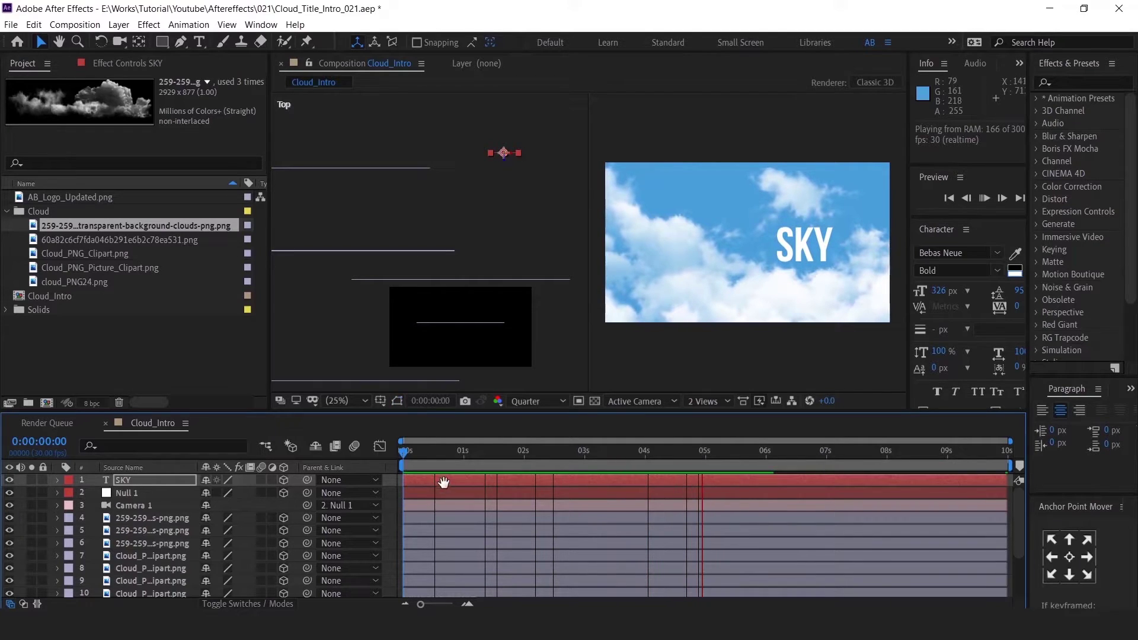
pyautogui.press('space')
# Draw a small five-point mask on the SKY layer over the upper part of the letter S at 0:00:09:29.
pyautogui.moveTo(458, 449); pyautogui.dragTo(1054, 447)
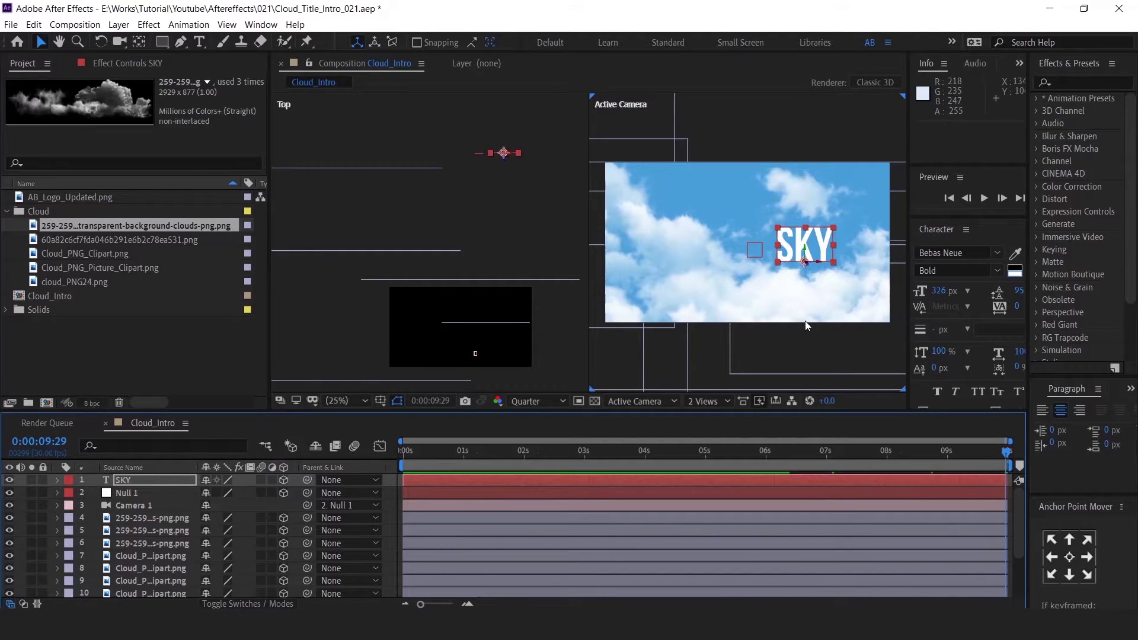
pyautogui.scroll(2, 829, 257)
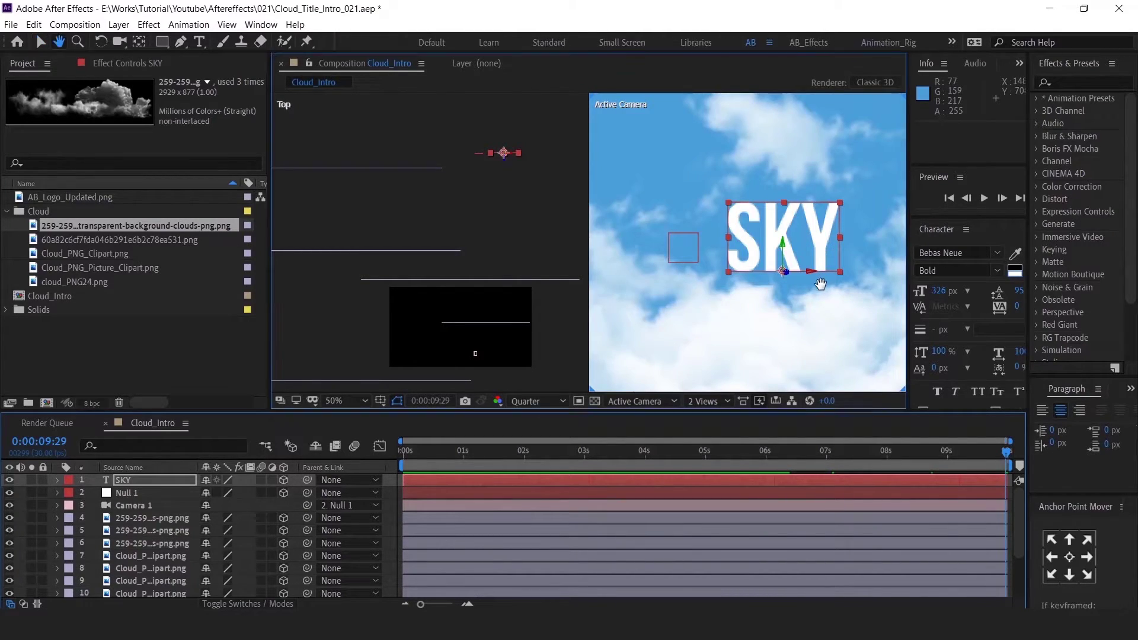
pyautogui.moveTo(818, 285); pyautogui.dragTo(779, 292)
pyautogui.press('v')
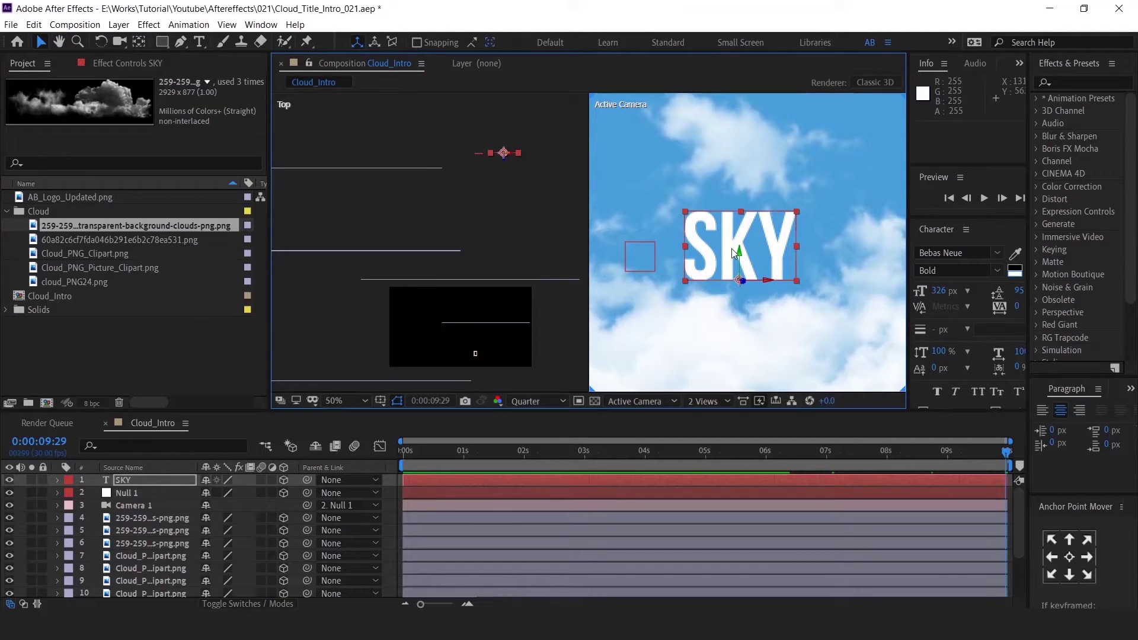
pyautogui.click(182, 45)
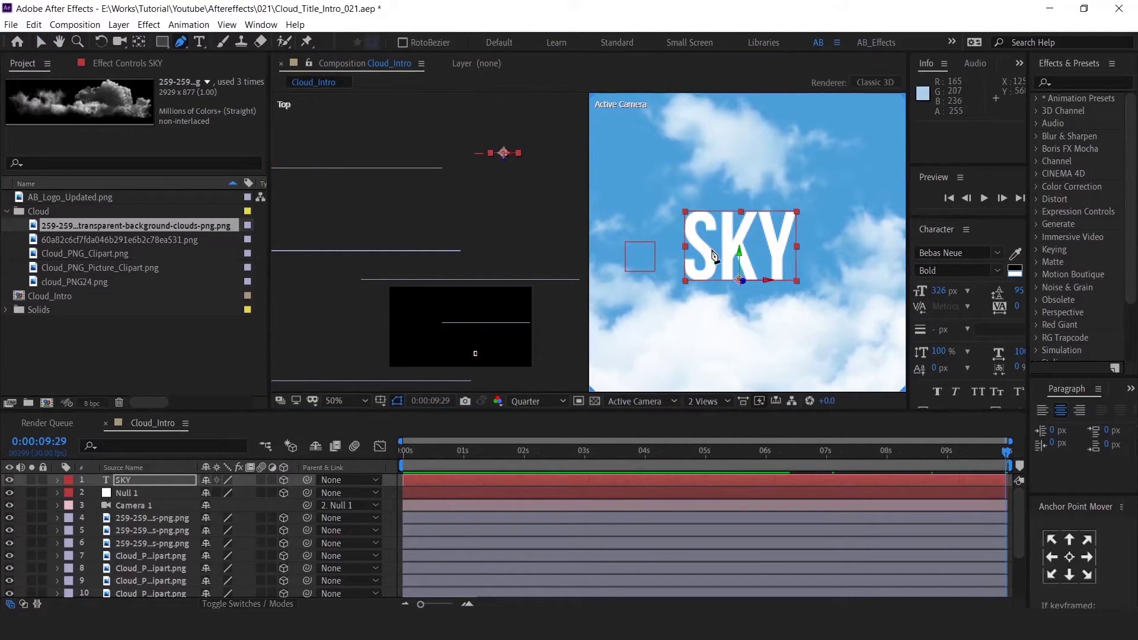
pyautogui.click(702, 210)
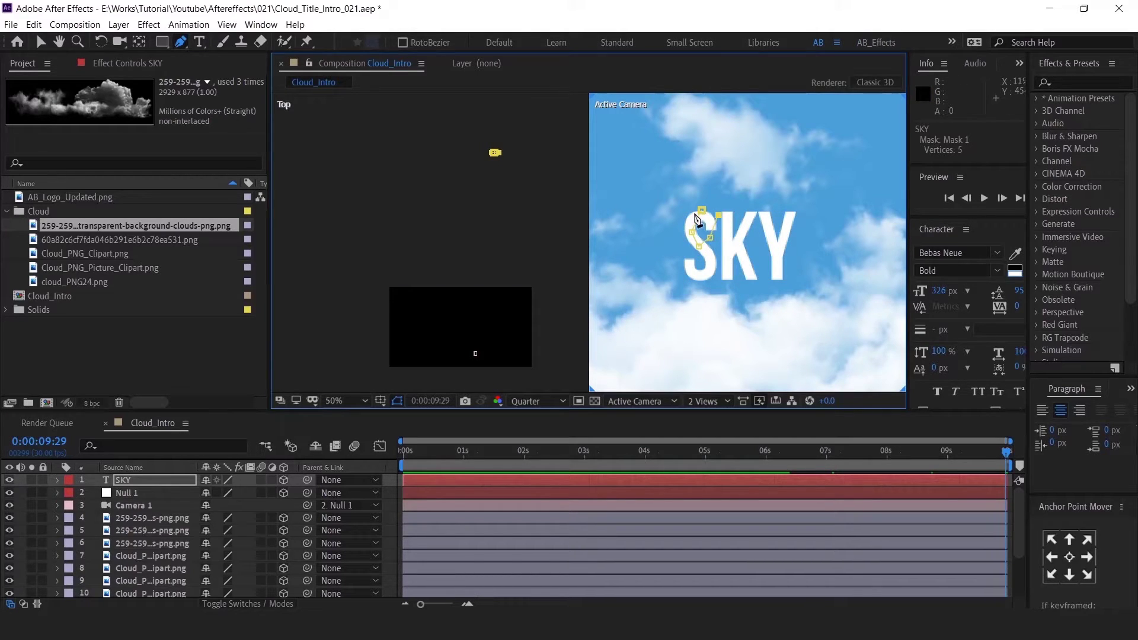
pyautogui.click(702, 212)
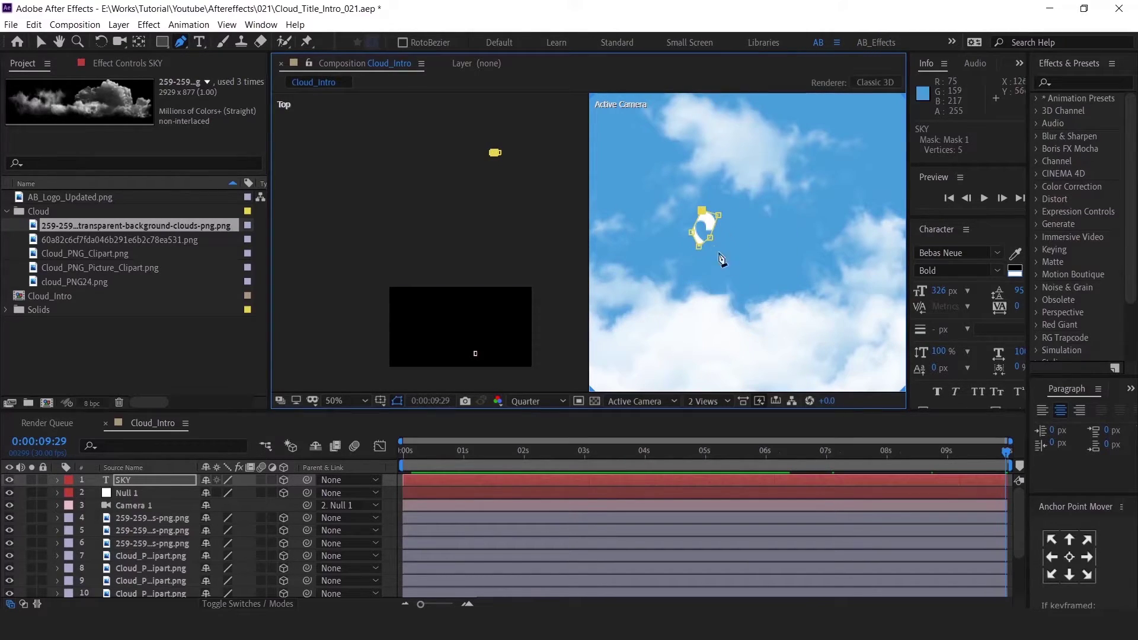
# Add a four-point mask over the middle of the letter K and a triangular mask over the upper right of the Y.
pyautogui.click(749, 232)
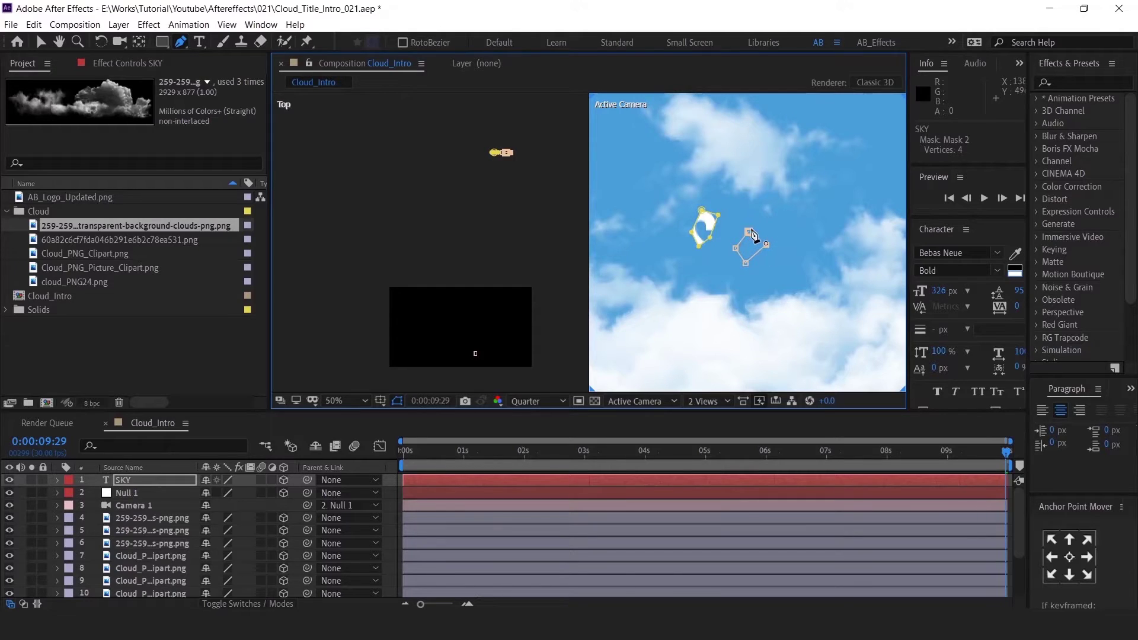
pyautogui.click(782, 243)
pyautogui.click(799, 239)
pyautogui.click(784, 217)
# Set the Mask Feather of all three SKY masks together to 39 pixels.
pyautogui.click(859, 479)
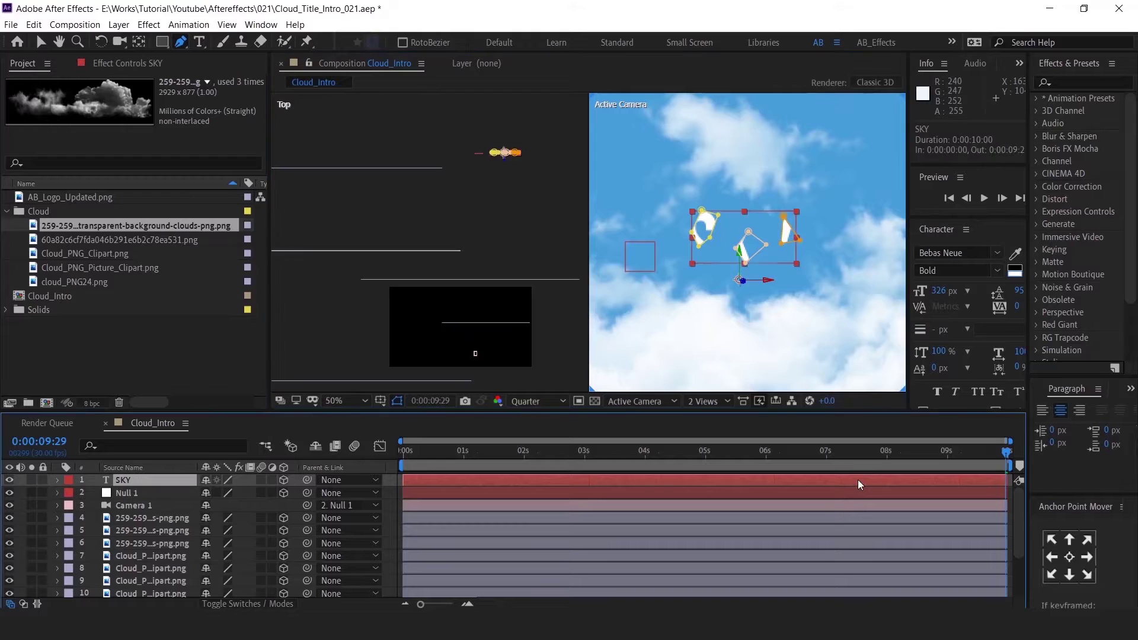
pyautogui.click(692, 461)
pyautogui.press('m')
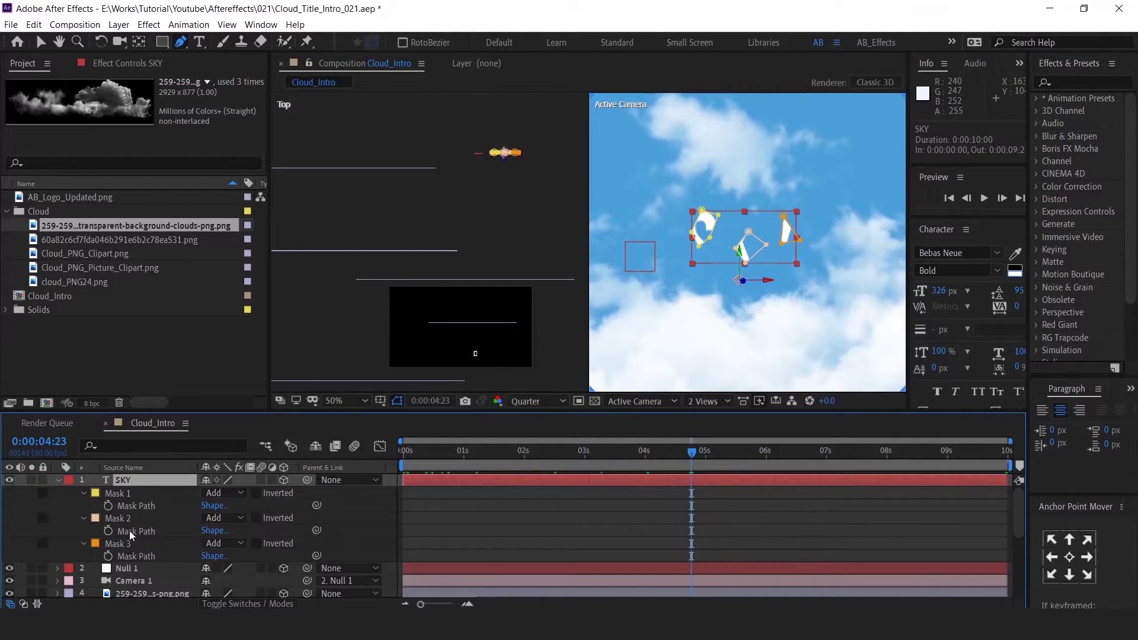
pyautogui.click(130, 496)
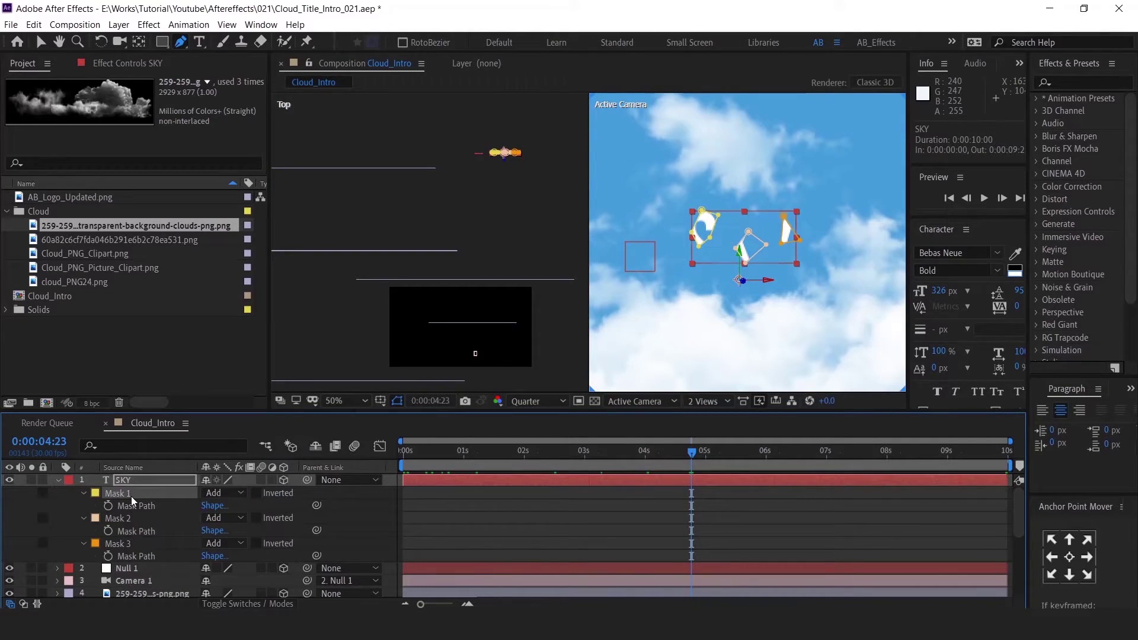
pyautogui.keyDown('shift'); pyautogui.click(124, 543); pyautogui.keyUp('shift')
pyautogui.click(66, 484)
pyautogui.click(67, 483)
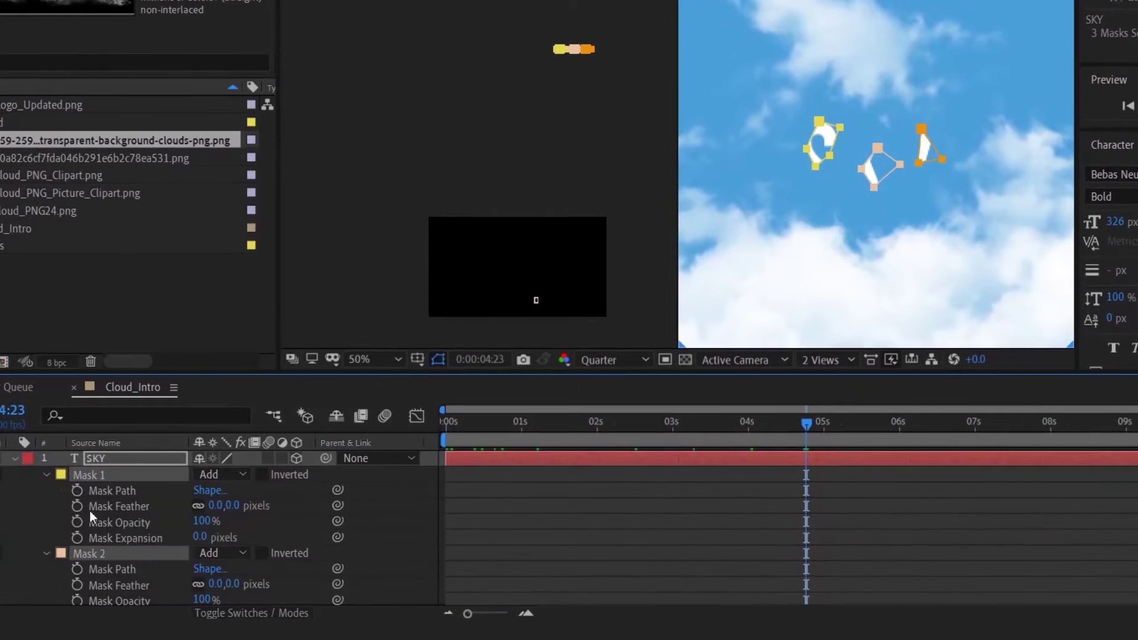
pyautogui.moveTo(214, 506); pyautogui.dragTo(261, 504)
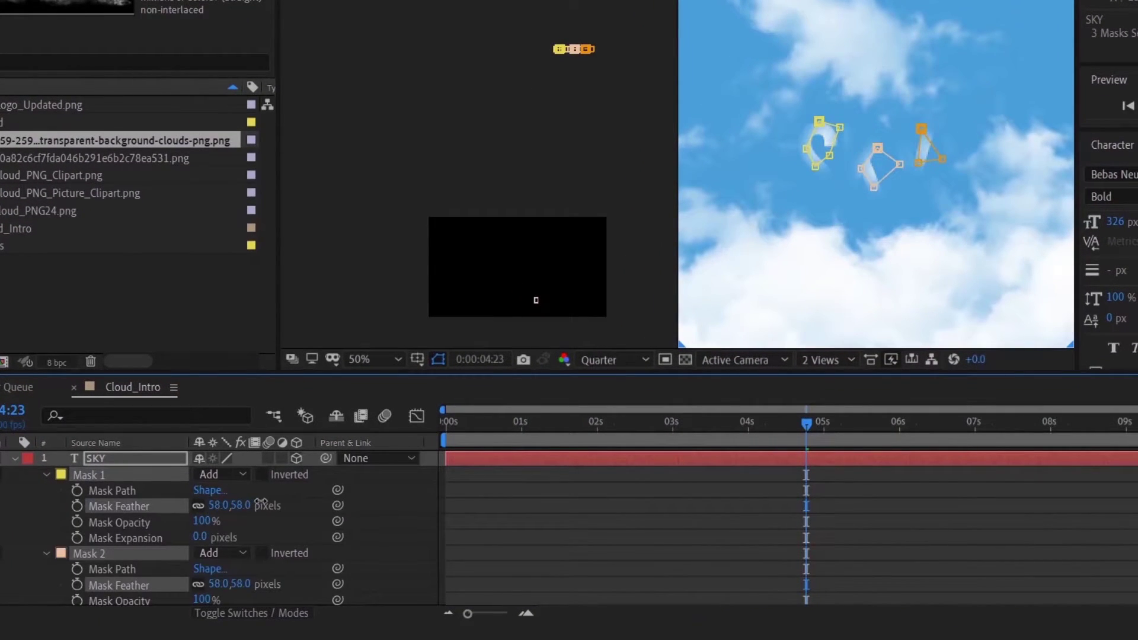
# Keyframe the Mask Expansion of all three SKY masks at -50 pixels at 0:00:02:29.
pyautogui.scroll(-2, 140, 536)
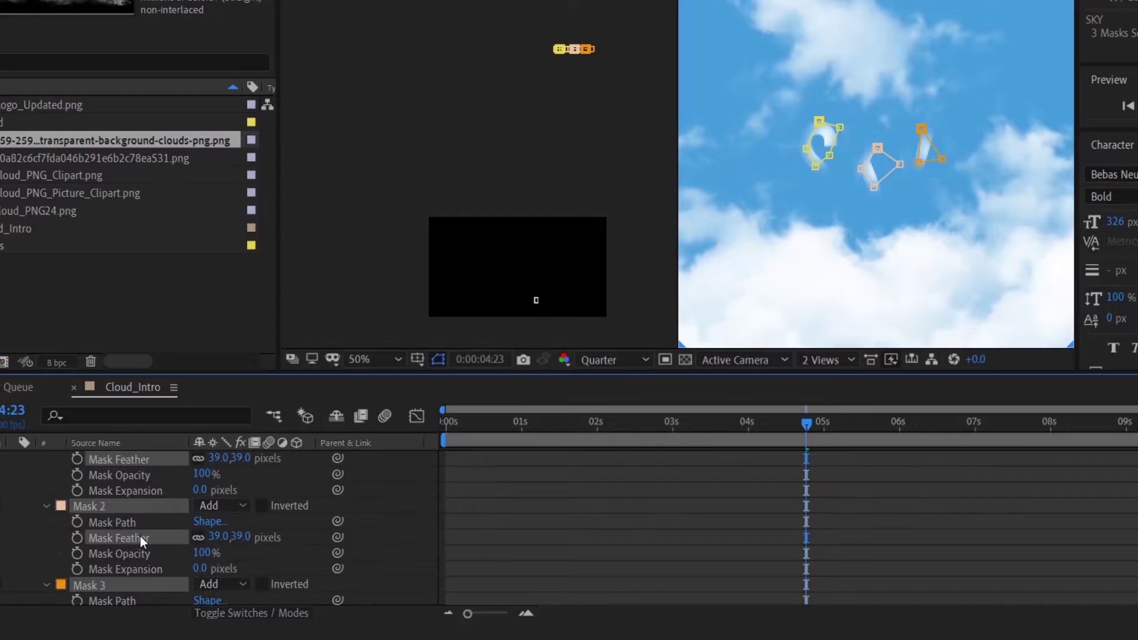
pyautogui.click(101, 492)
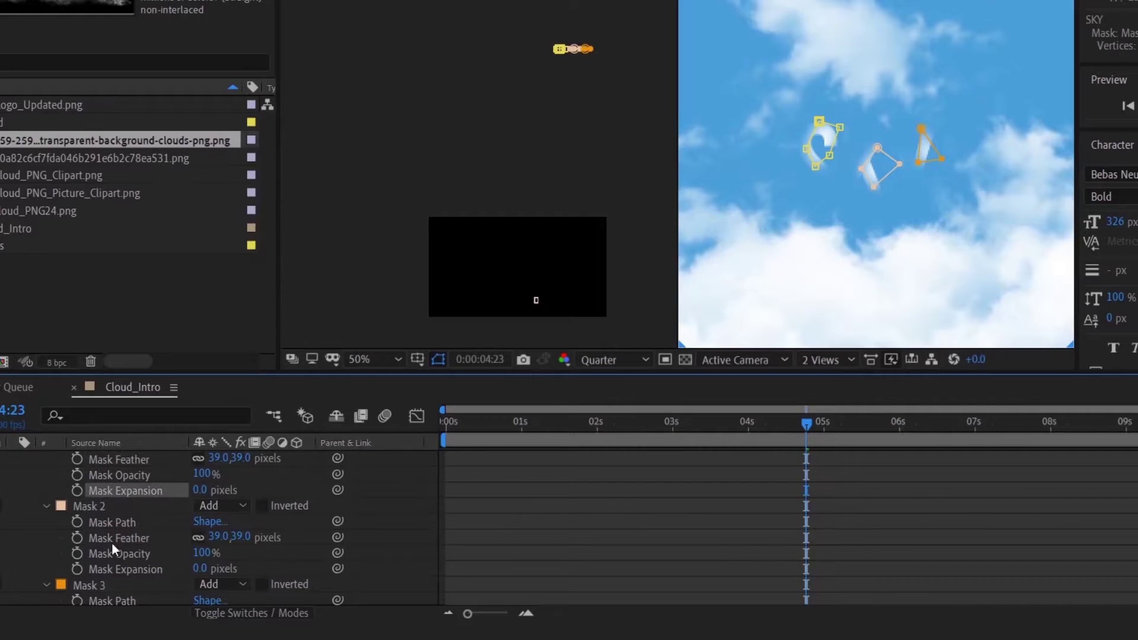
pyautogui.keyDown('ctrl'); pyautogui.click(112, 564); pyautogui.keyUp('ctrl')
pyautogui.scroll(-2, 127, 546)
pyautogui.hotkey('ctrl', 'z')
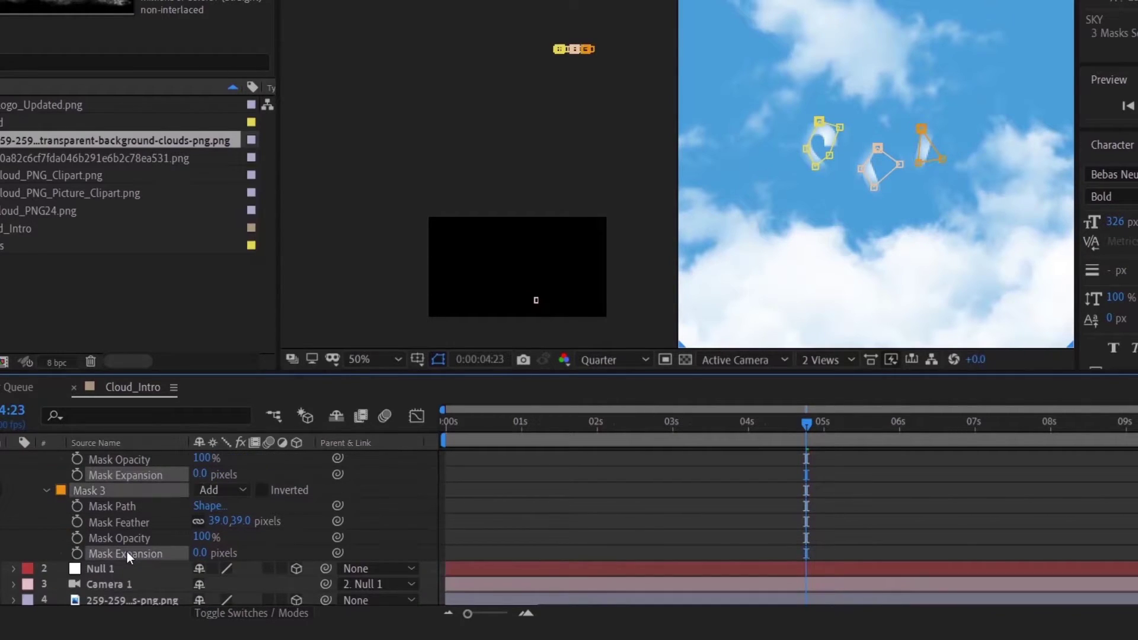
pyautogui.moveTo(753, 420); pyautogui.dragTo(671, 427)
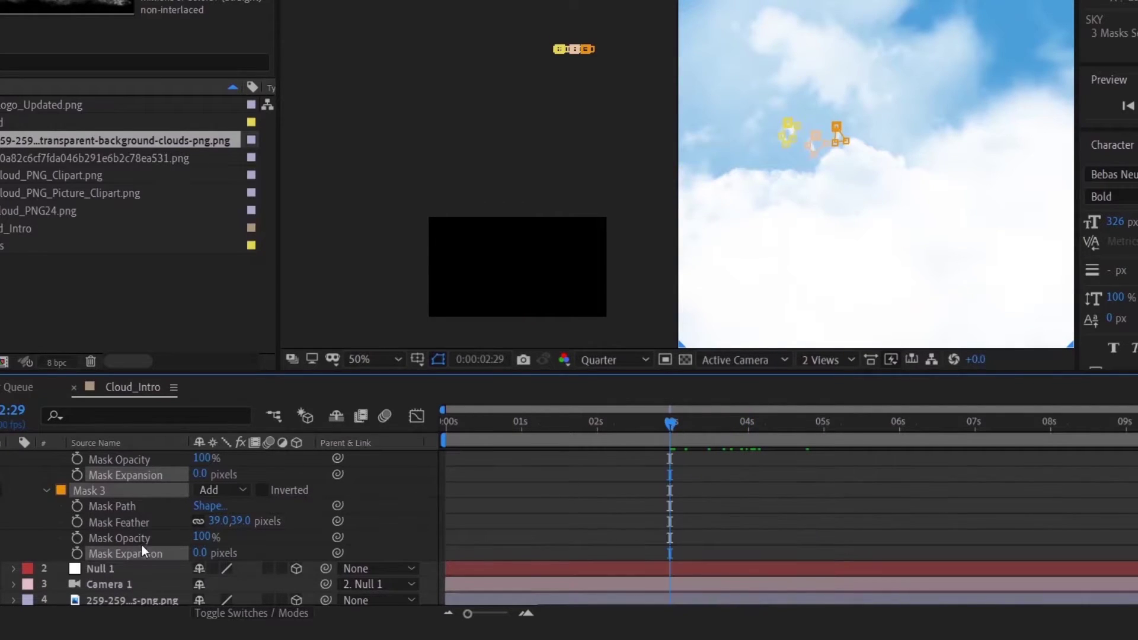
pyautogui.click(77, 553)
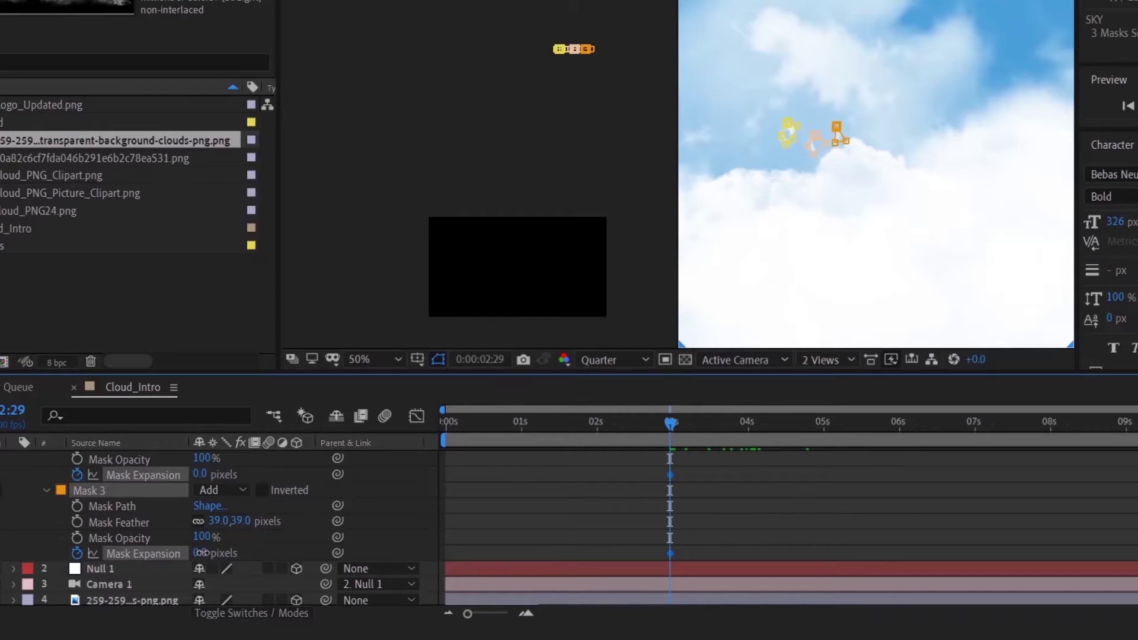
pyautogui.moveTo(201, 552); pyautogui.dragTo(177, 553)
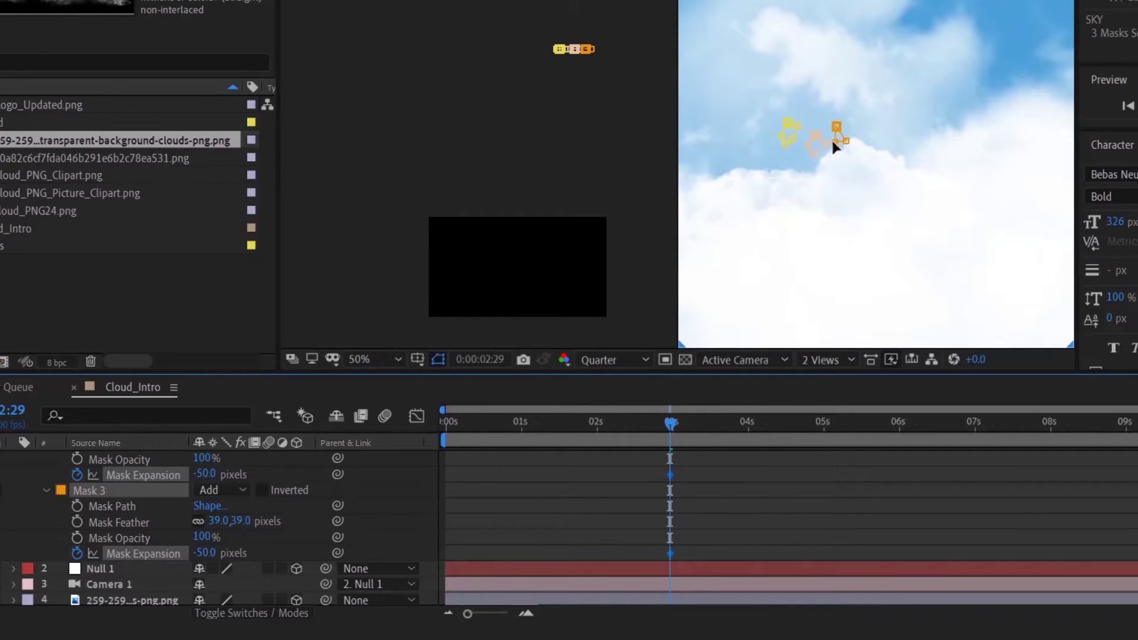
# Keyframe the three masks' expansion at 125 pixels at 0:00:04:07 and preview the text reveal.
pyautogui.click(766, 422)
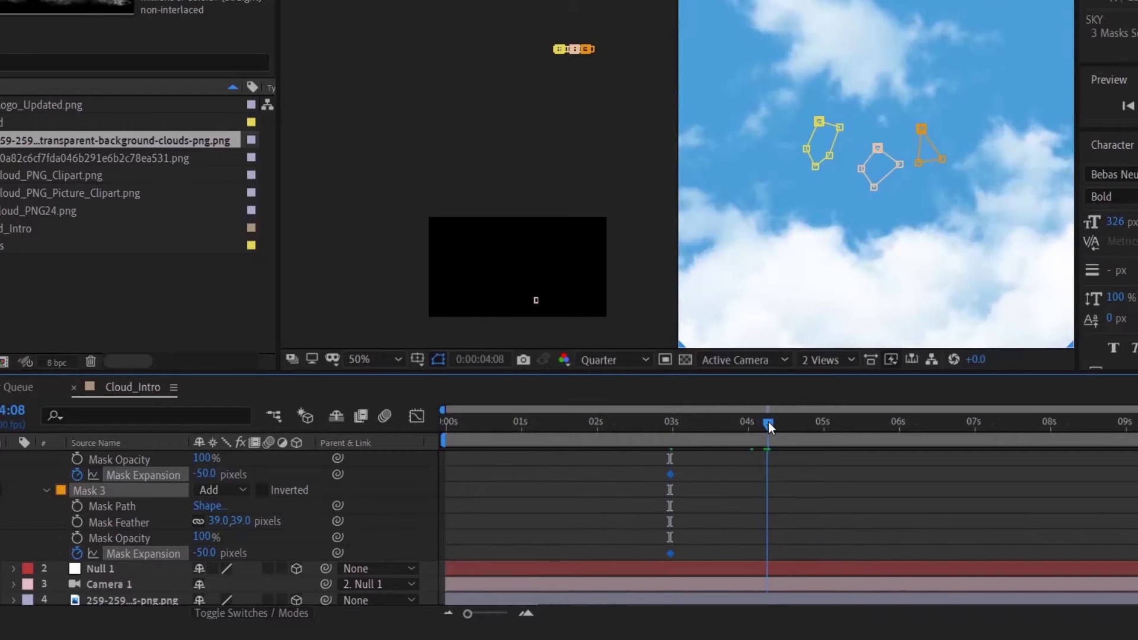
pyautogui.moveTo(213, 556); pyautogui.dragTo(331, 527)
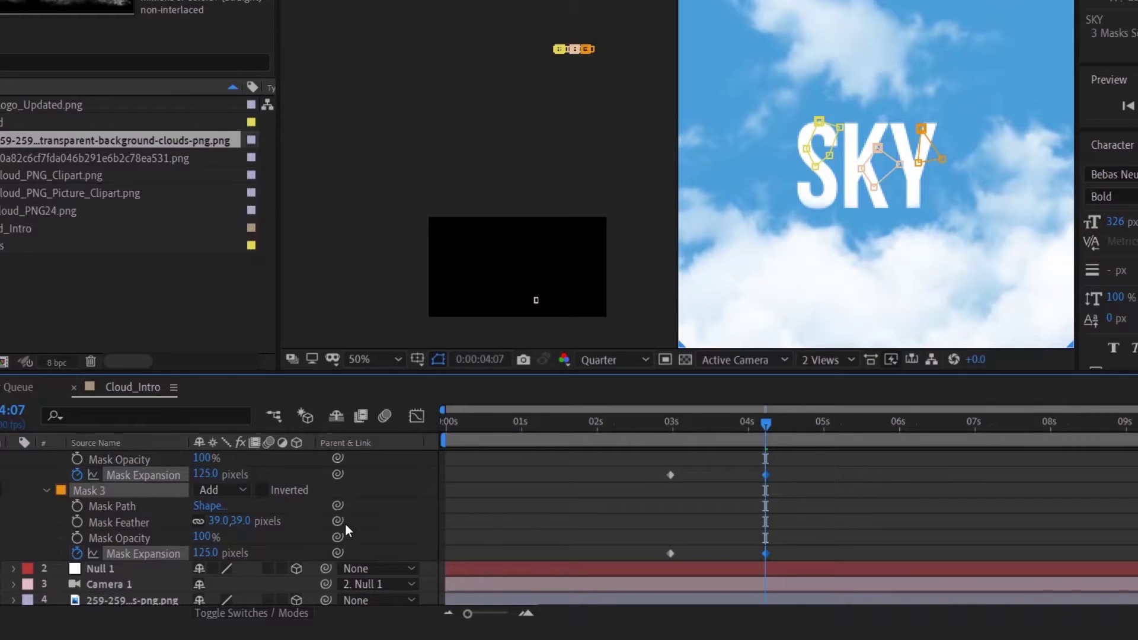
pyautogui.click(656, 422)
pyautogui.press('space')
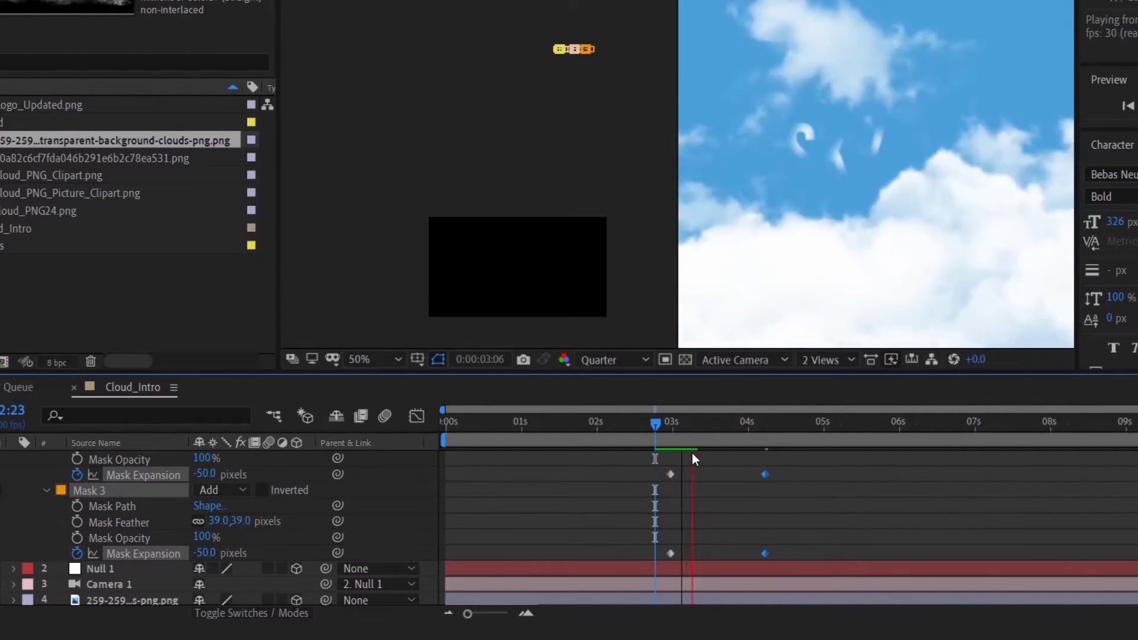
pyautogui.press('space')
# Stagger the expansion keyframes by delaying Mask 1's pair to start at about 3.3 s and Mask 2's at about 3.5 s.
pyautogui.scroll(3, 703, 531)
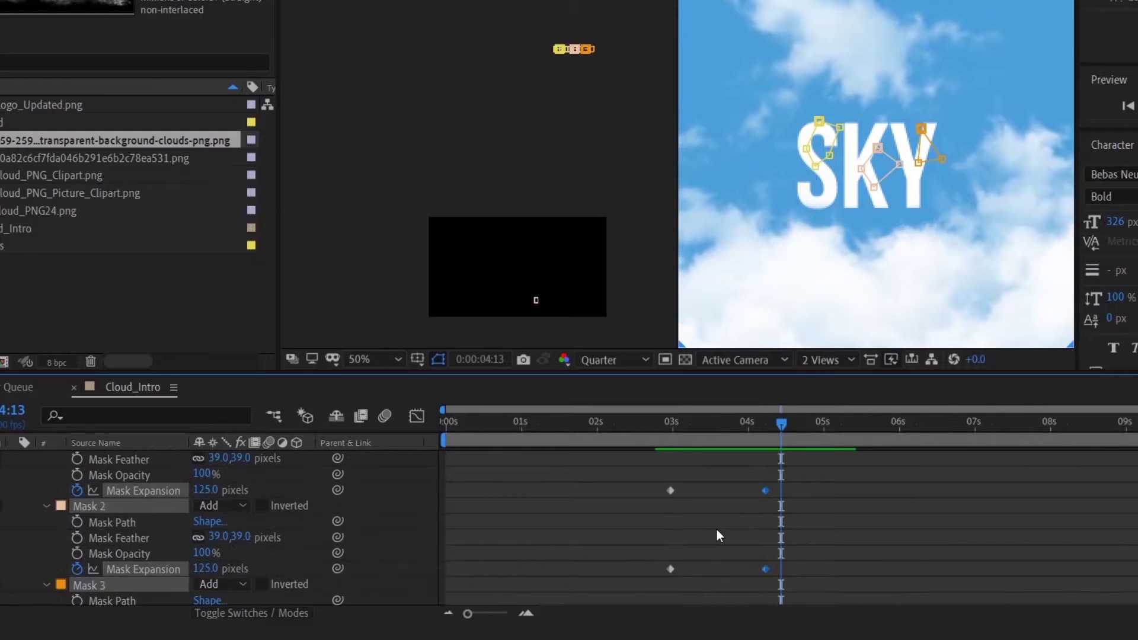
pyautogui.scroll(2, 743, 513)
pyautogui.click(754, 460)
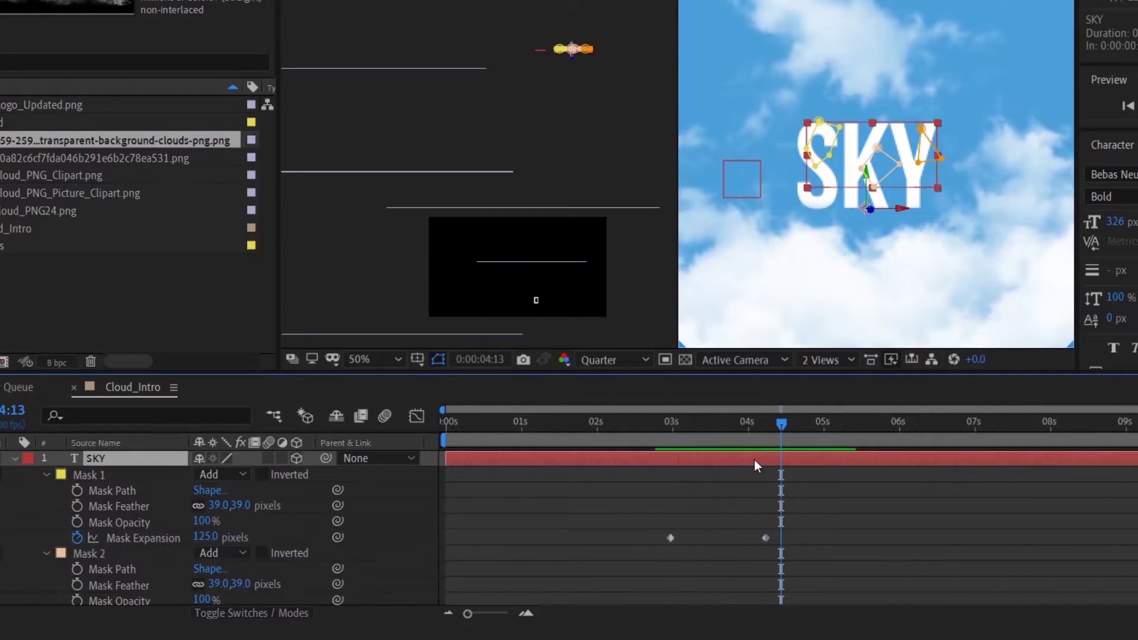
pyautogui.press('u')
pyautogui.moveTo(810, 483); pyautogui.dragTo(690, 493)
pyautogui.moveTo(783, 518); pyautogui.dragTo(711, 526)
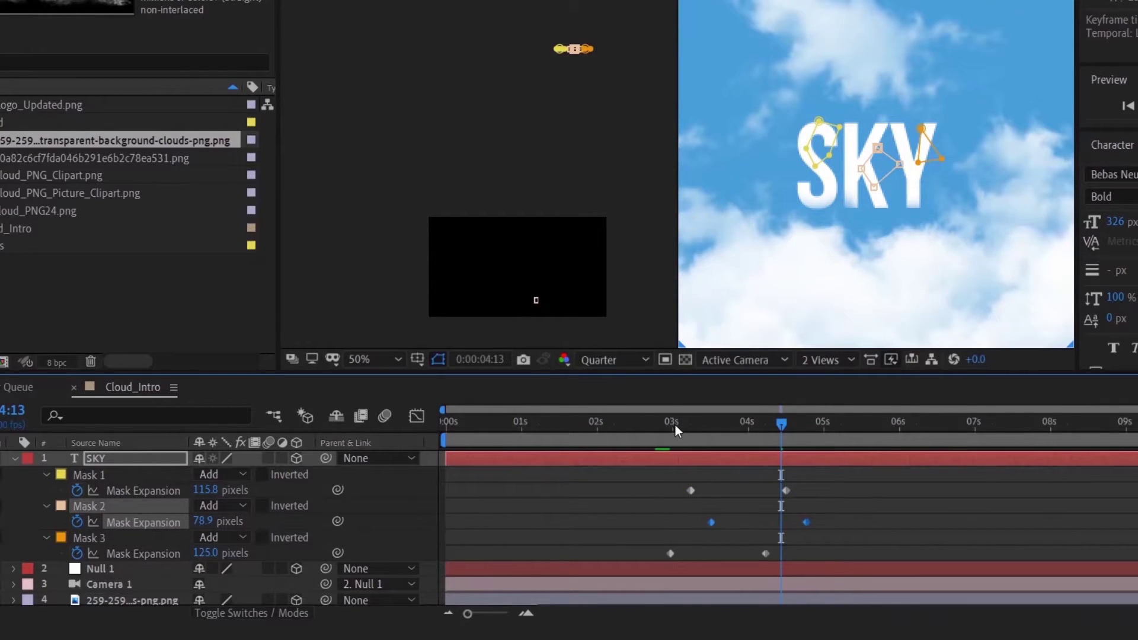
# Preview the staggered reveal and shift all the mask expansion keyframes earlier, with Mask 3's first one at 0:00:02:24.
pyautogui.click(656, 425)
pyautogui.press('space')
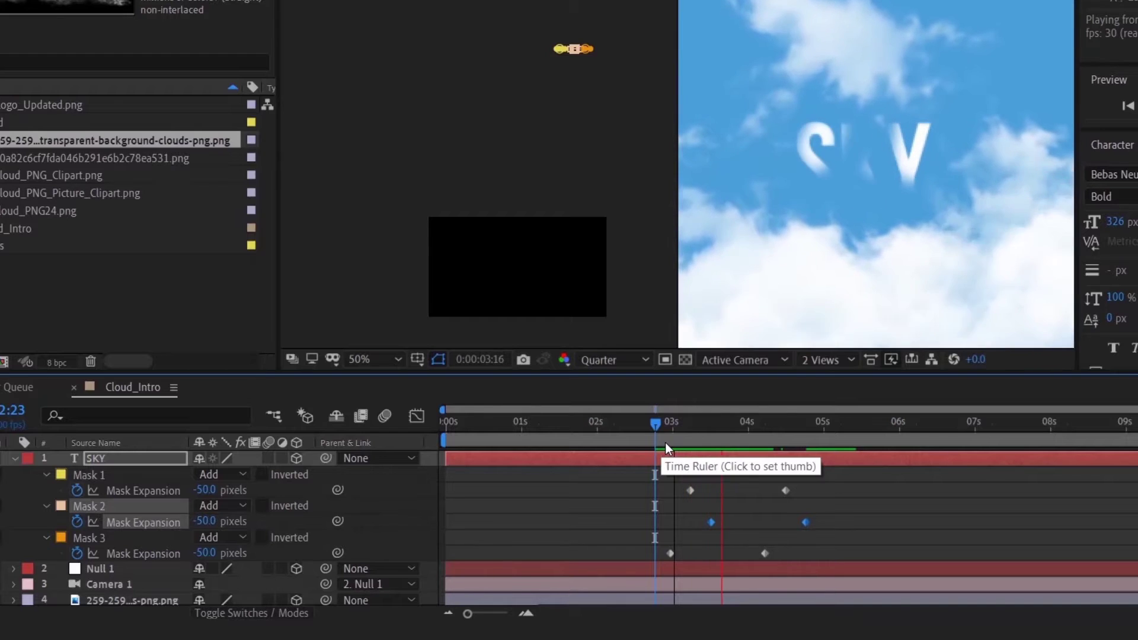
pyautogui.moveTo(842, 480); pyautogui.dragTo(658, 554)
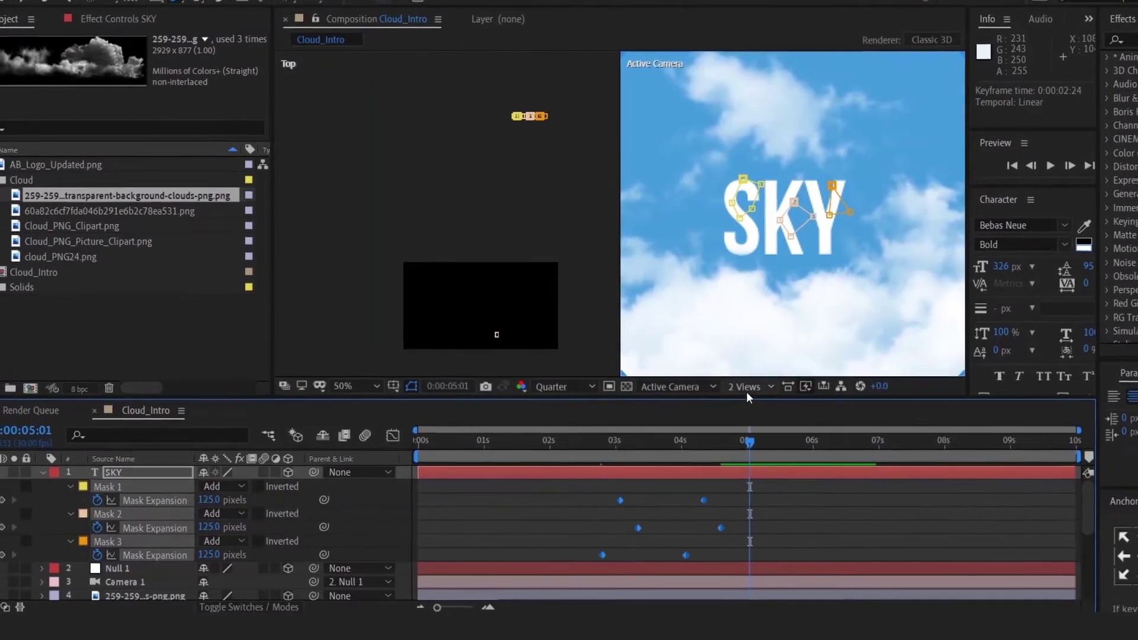
# Switch the composition viewer to a single Active Camera view at 25% magnification.
pyautogui.click(825, 360)
pyautogui.click(831, 387)
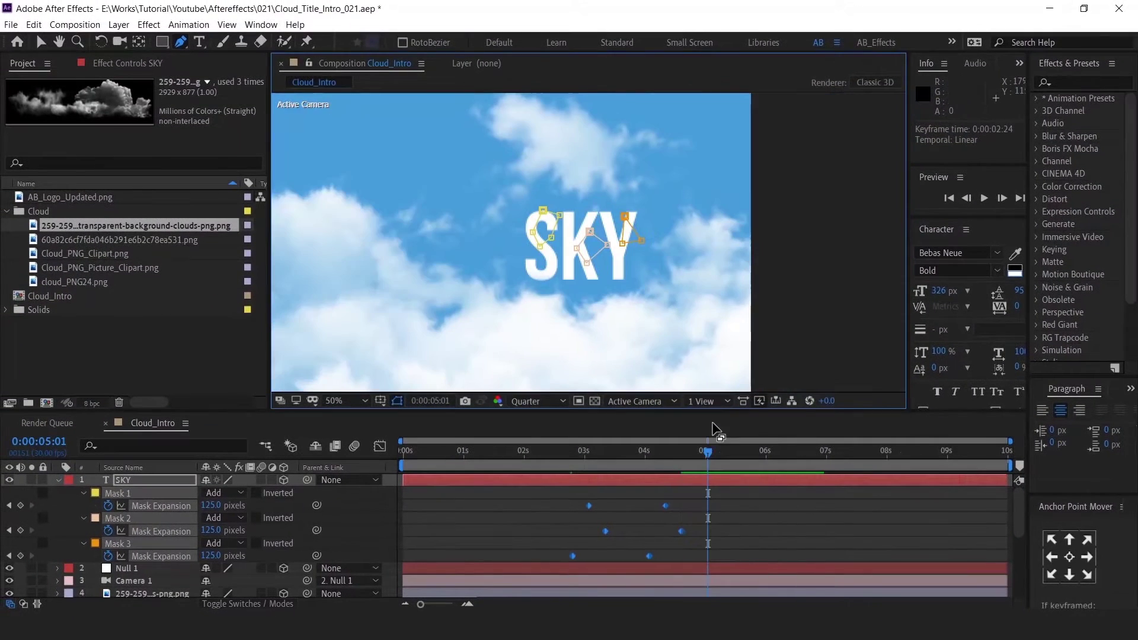
pyautogui.scroll(-2, 673, 307)
pyautogui.press('h')
pyautogui.moveTo(640, 320); pyautogui.dragTo(652, 310)
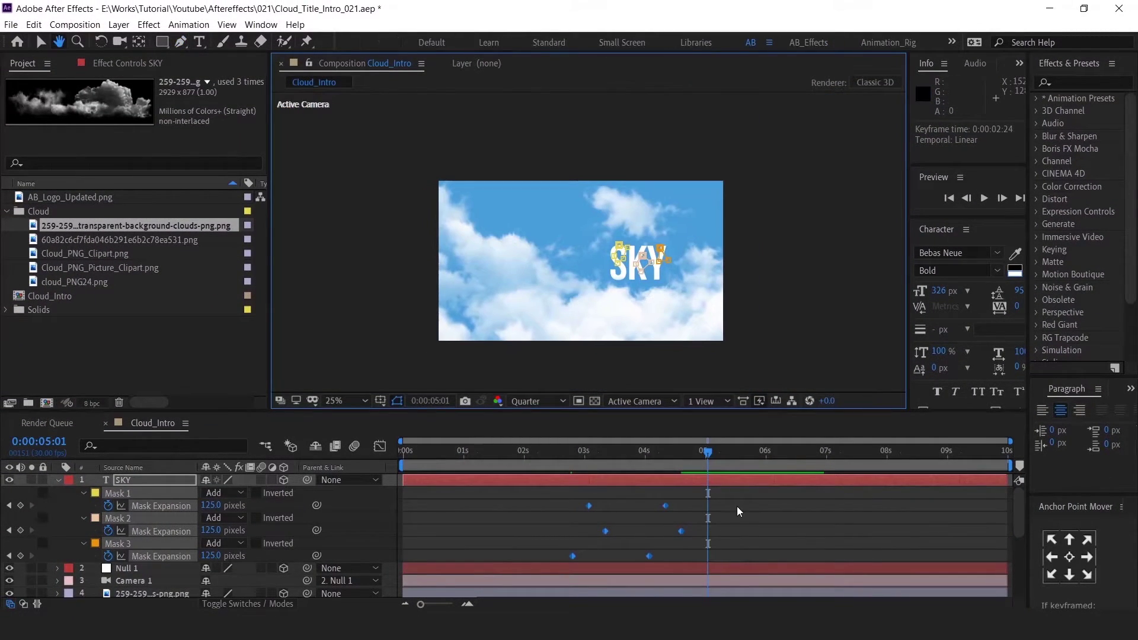
# Preview the whole camera fly-through and SKY reveal from the start of the composition.
pyautogui.click(746, 503)
pyautogui.moveTo(584, 456); pyautogui.dragTo(393, 478)
pyautogui.press('space')
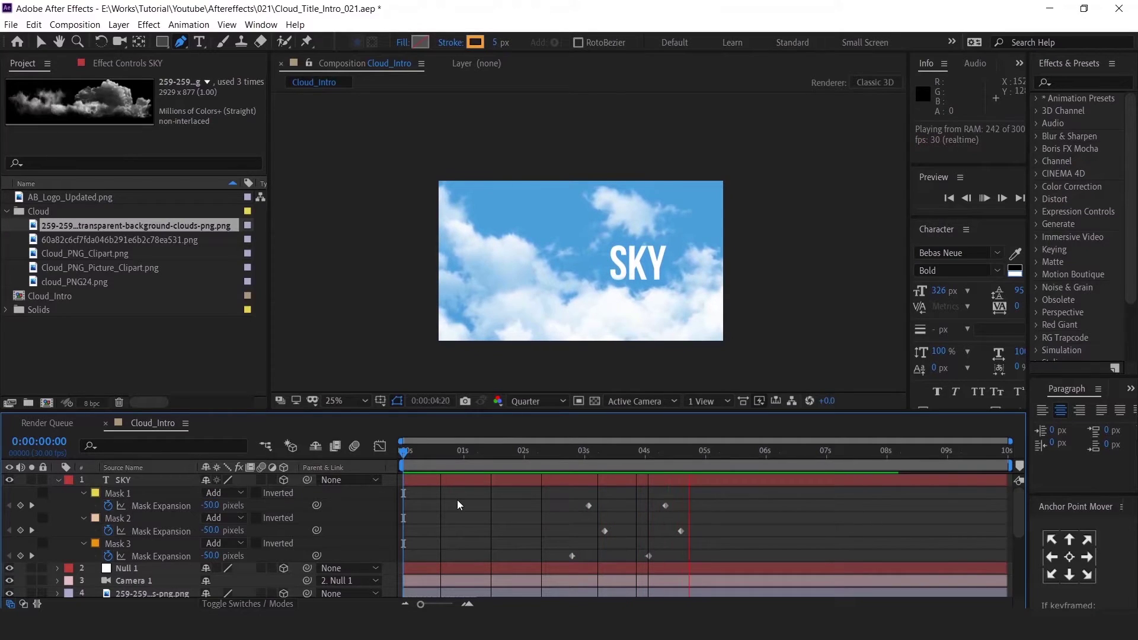
pyautogui.moveTo(553, 454); pyautogui.dragTo(379, 456)
pyautogui.press('space')
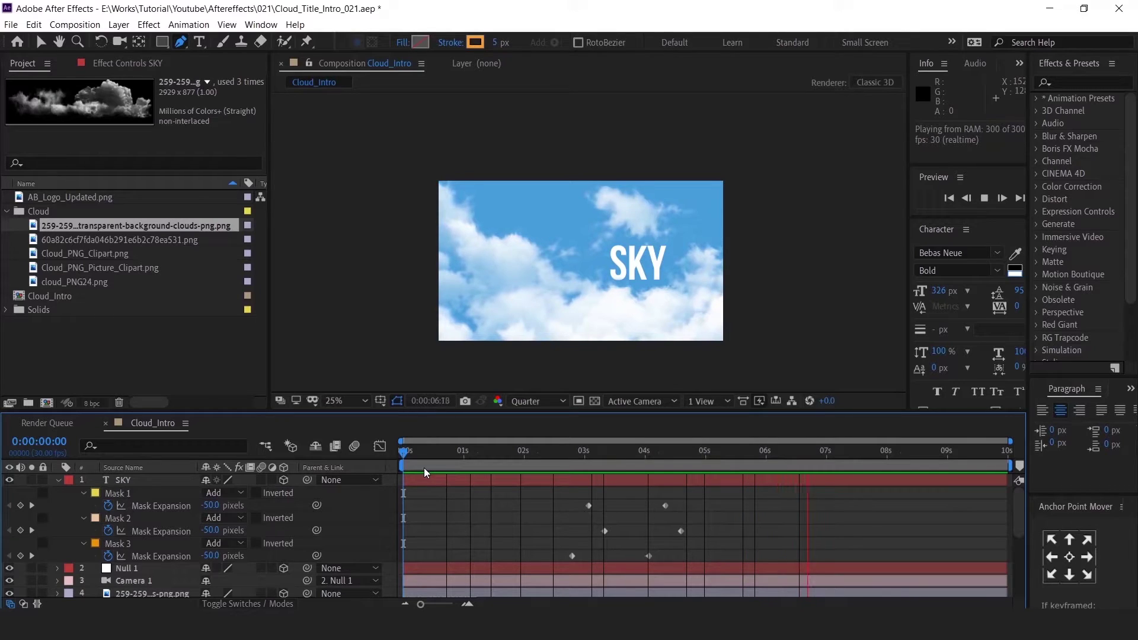
pyautogui.press('space')
# Keyframe Null 1's Position at 1286, 340, 2588 at 0:00:09:29 and preview the added camera drift.
pyautogui.click(835, 567)
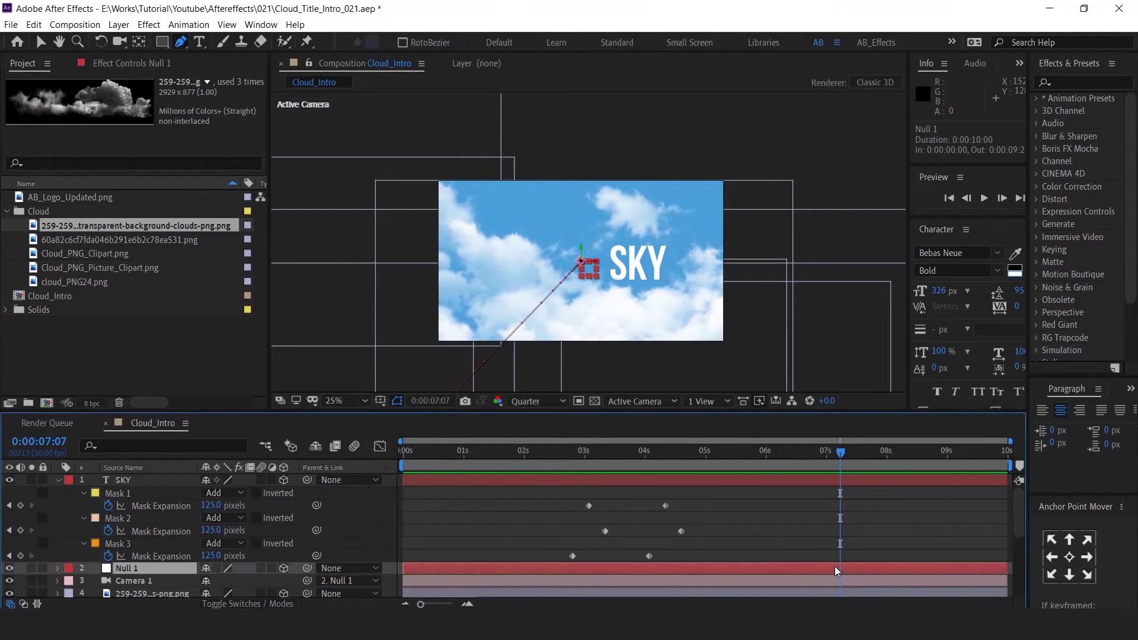
pyautogui.press('p')
pyautogui.scroll(-2, 834, 537)
pyautogui.click(913, 453)
pyautogui.moveTo(957, 453); pyautogui.dragTo(1019, 453)
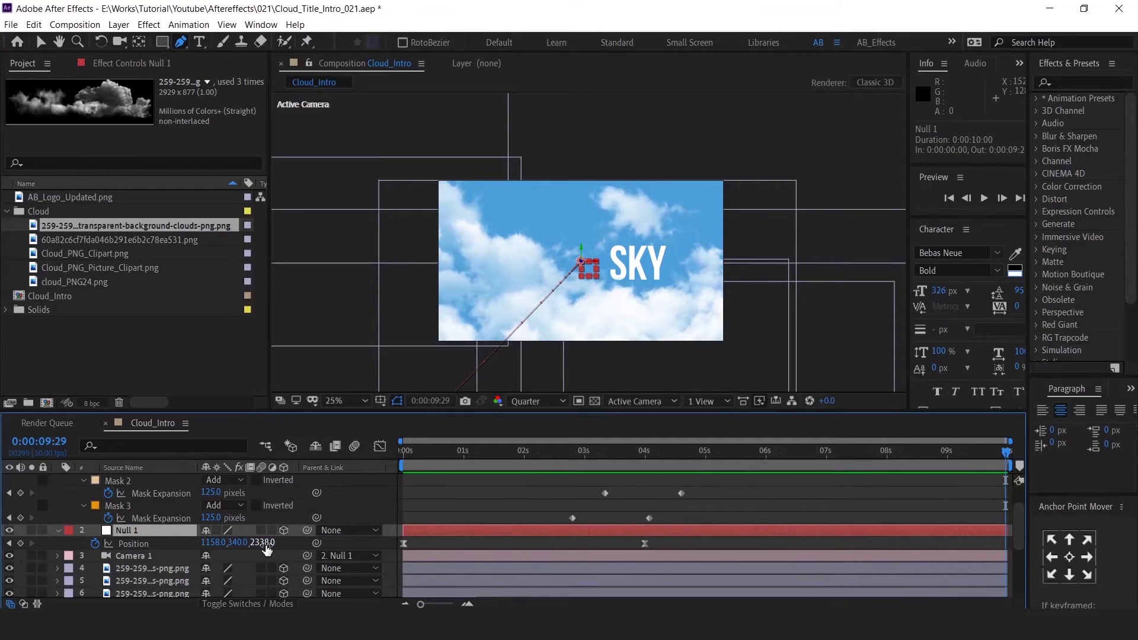
pyautogui.moveTo(267, 550); pyautogui.dragTo(439, 529)
pyautogui.moveTo(218, 543); pyautogui.dragTo(300, 534)
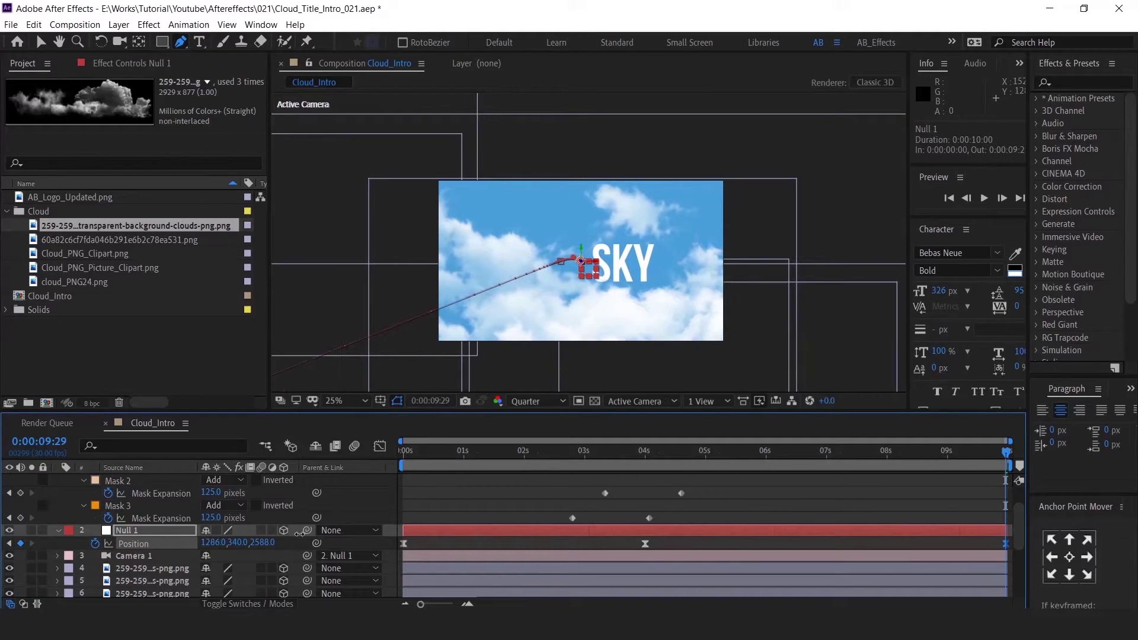
pyautogui.click(551, 463)
pyautogui.press('space')
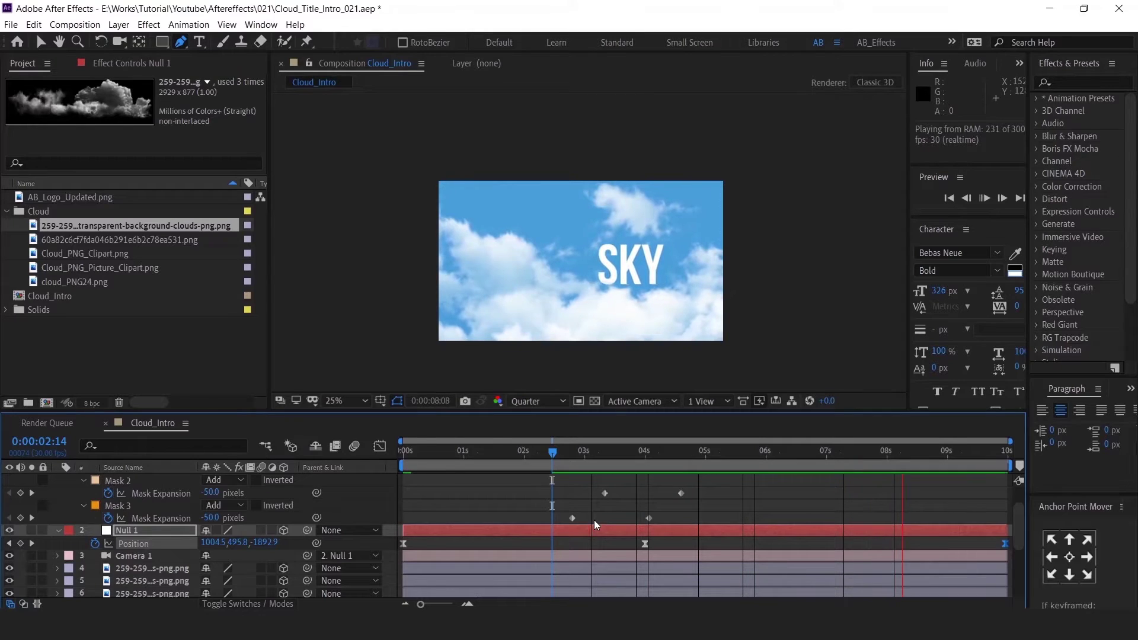
pyautogui.press('space')
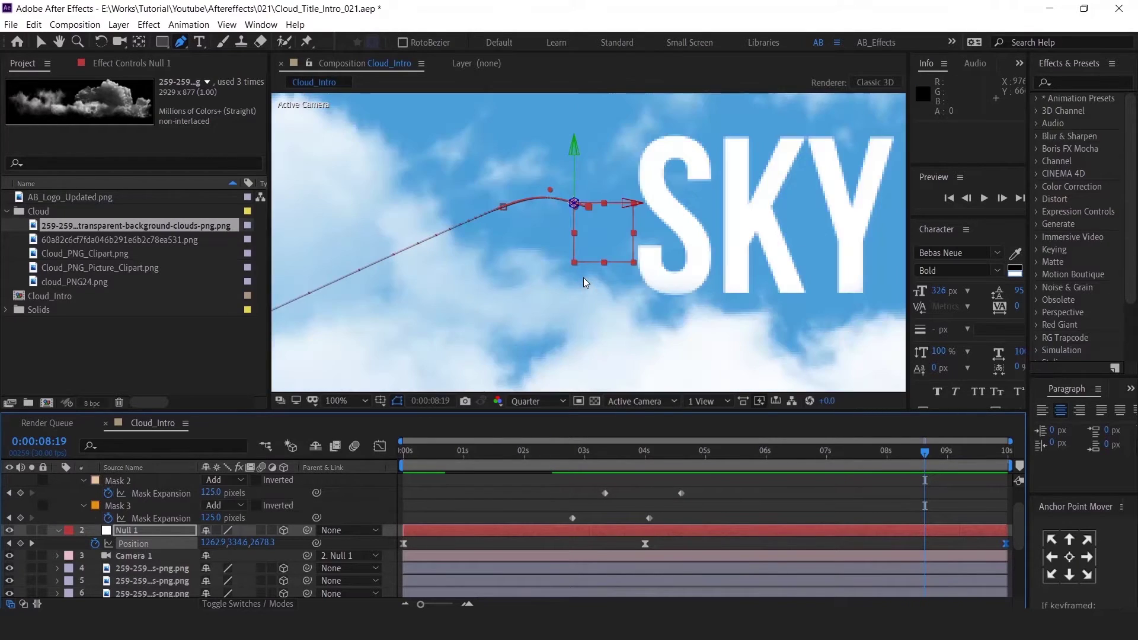
# Convert Null 1's motion-path point at 0:00:04:00 to a linear corner and preview the camera move.
pyautogui.scroll(4, 583, 277)
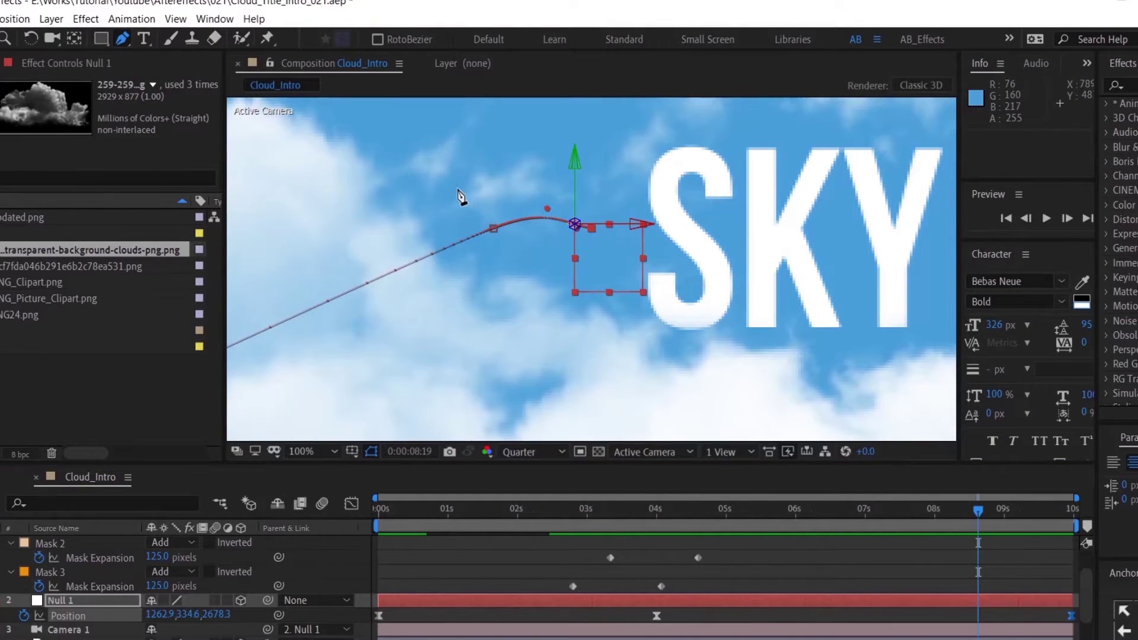
pyautogui.click(492, 225)
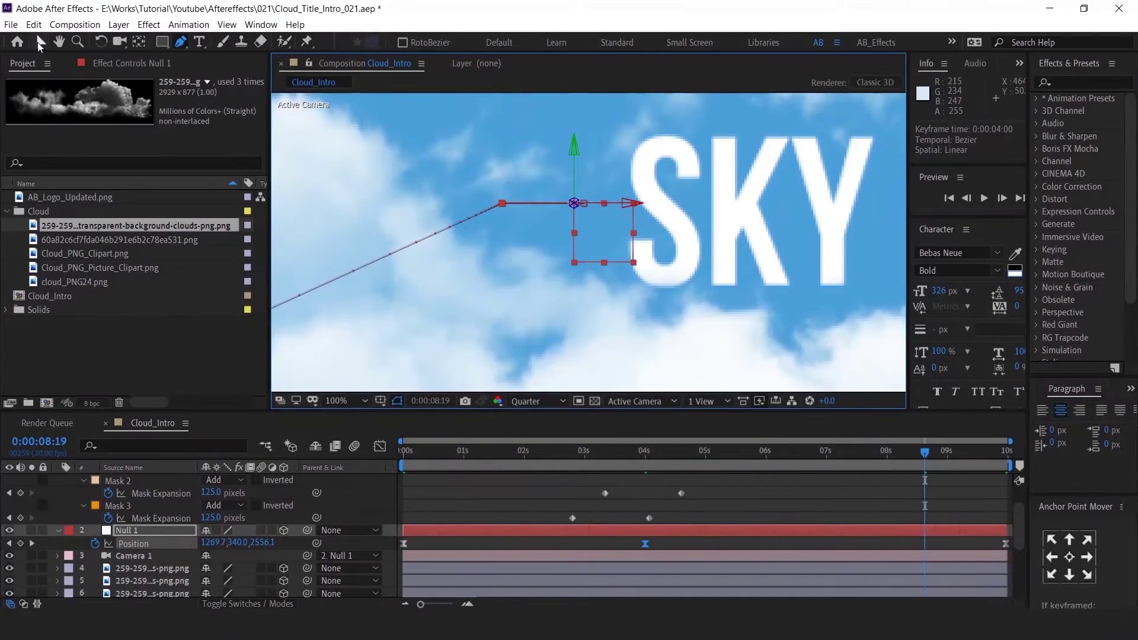
pyautogui.press('v')
pyautogui.scroll(-4, 605, 228)
pyautogui.click(746, 505)
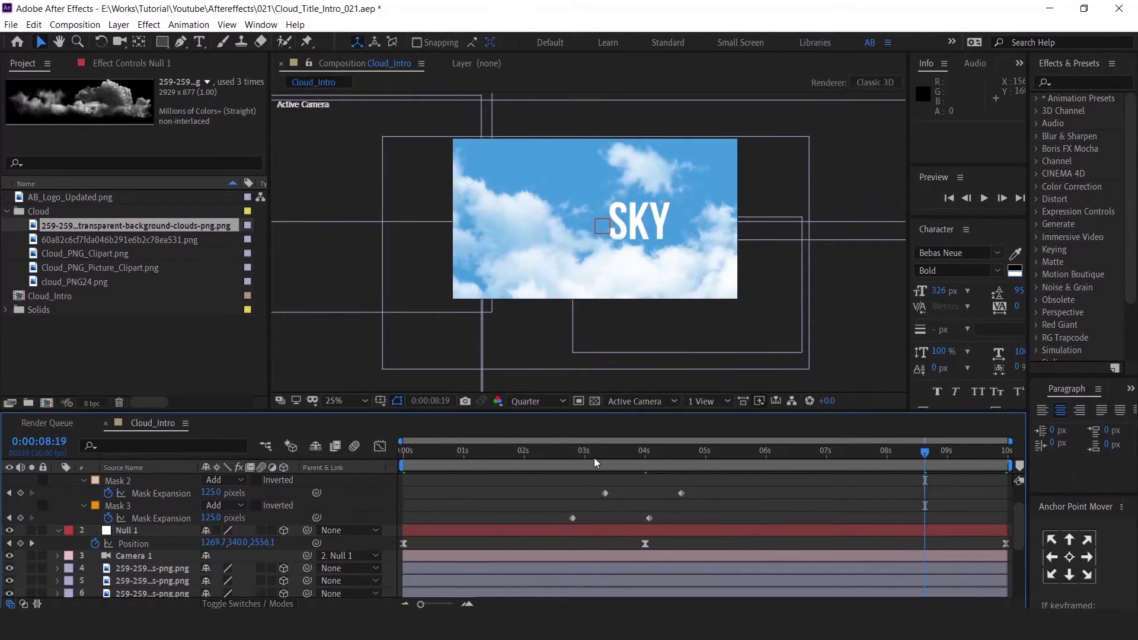
pyautogui.moveTo(594, 457); pyautogui.dragTo(367, 483)
pyautogui.press('space')
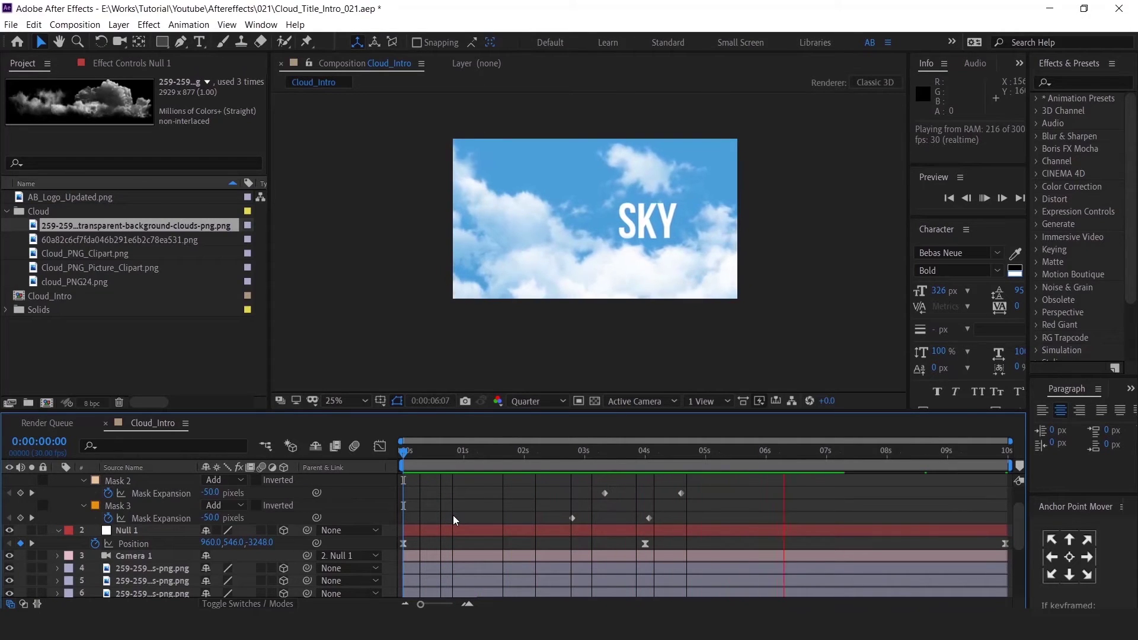
# Move Null 1's last Position keyframe to 0:00:05:02, set its X value to 1818, and preview the sideways camera move.
pyautogui.moveTo(211, 543); pyautogui.dragTo(415, 498)
pyautogui.moveTo(606, 453); pyautogui.dragTo(510, 453)
pyautogui.press('space')
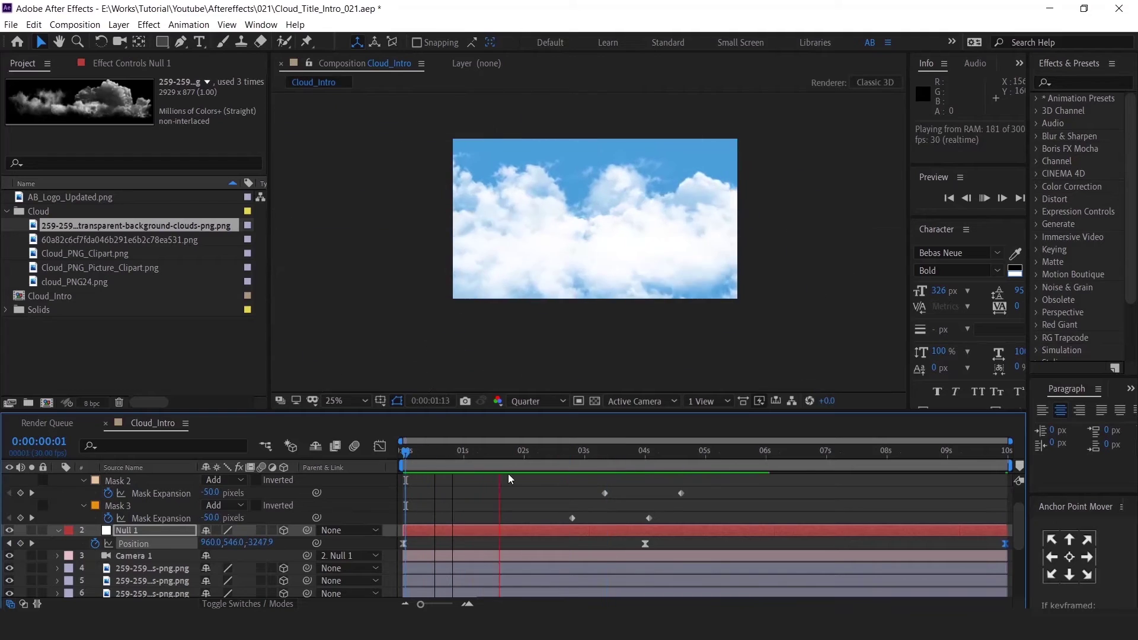
pyautogui.press('space')
pyautogui.moveTo(1005, 544); pyautogui.dragTo(709, 543)
pyautogui.moveTo(642, 451); pyautogui.dragTo(634, 449)
pyautogui.press('space')
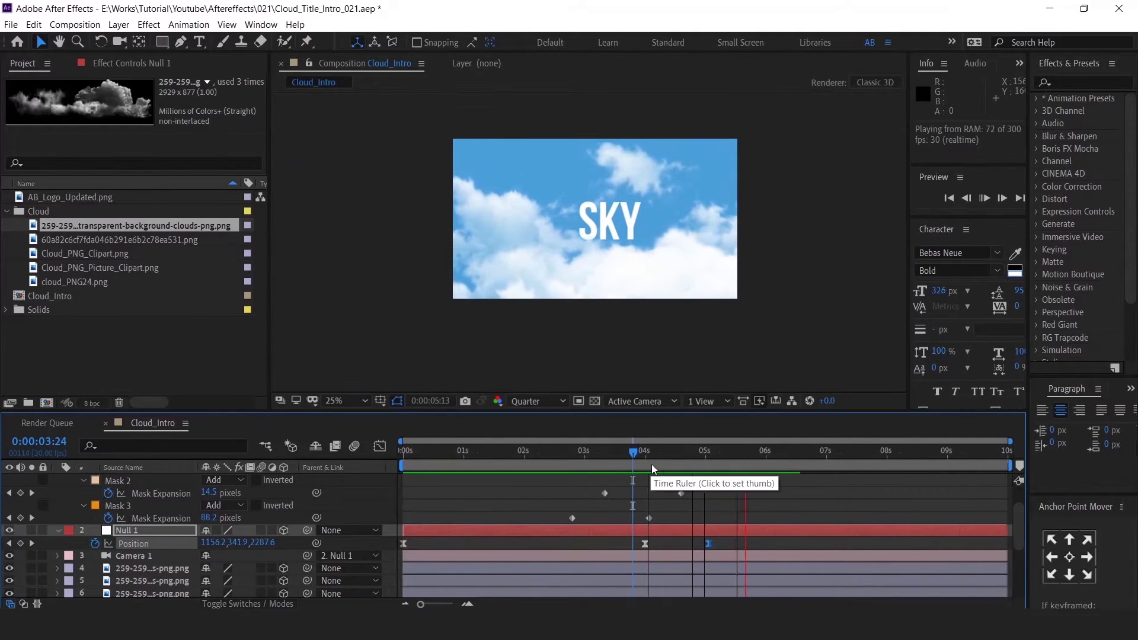
pyautogui.moveTo(211, 543); pyautogui.dragTo(474, 547)
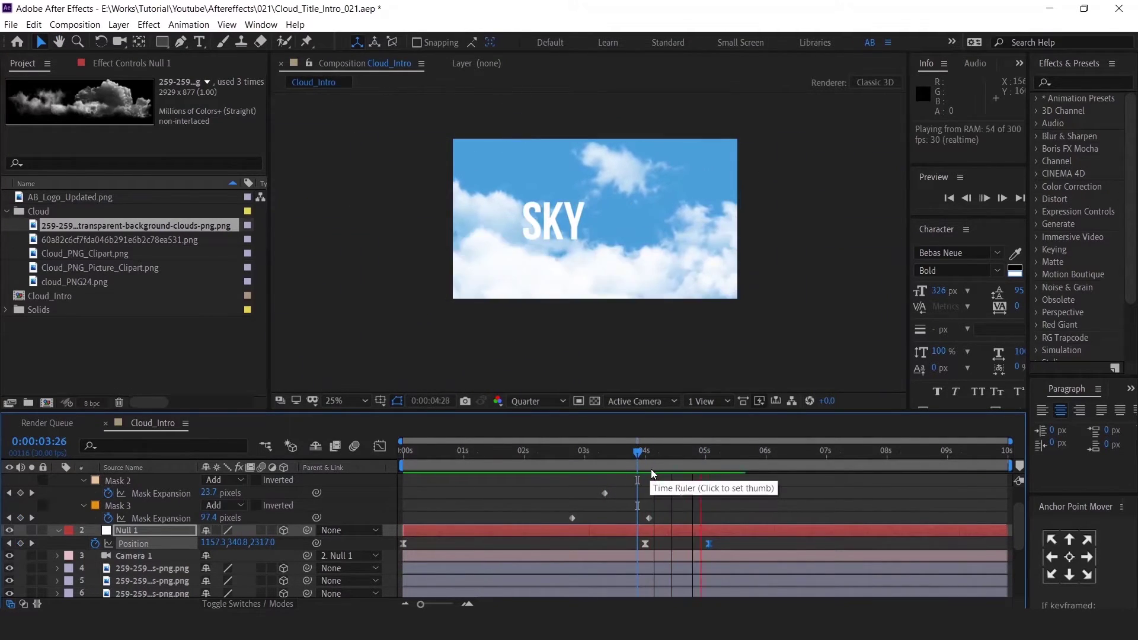
pyautogui.press('space')
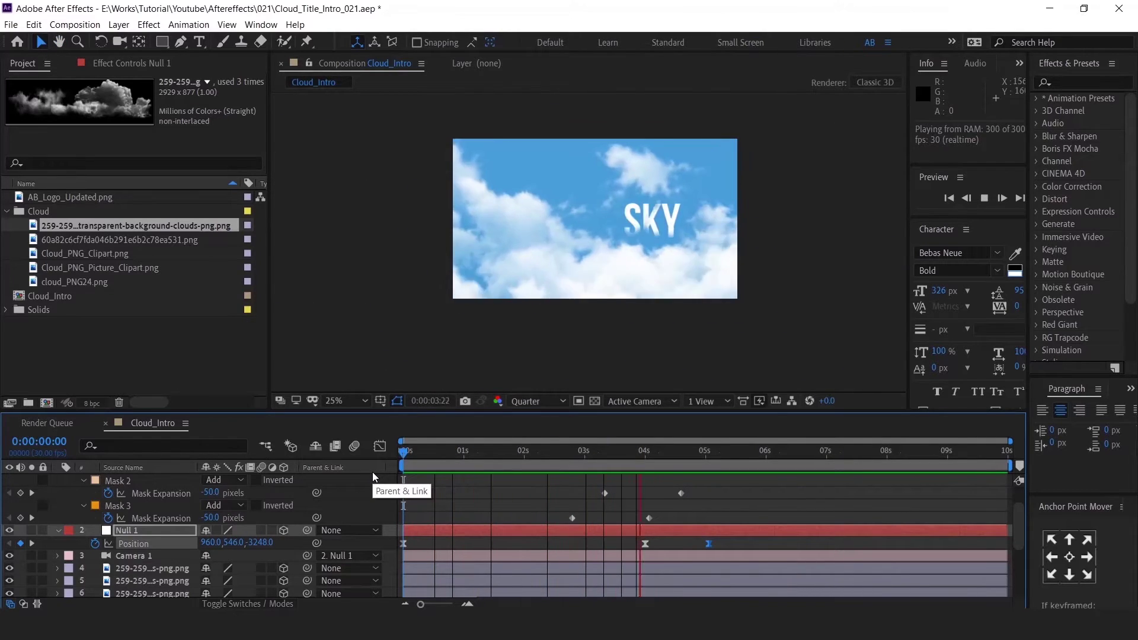
# Lengthen the incoming ease of Null 1's last Position keyframe in the speed graph and preview the motion.
pyautogui.moveTo(404, 453); pyautogui.dragTo(713, 472)
pyautogui.hotkey('shift', 'F3')
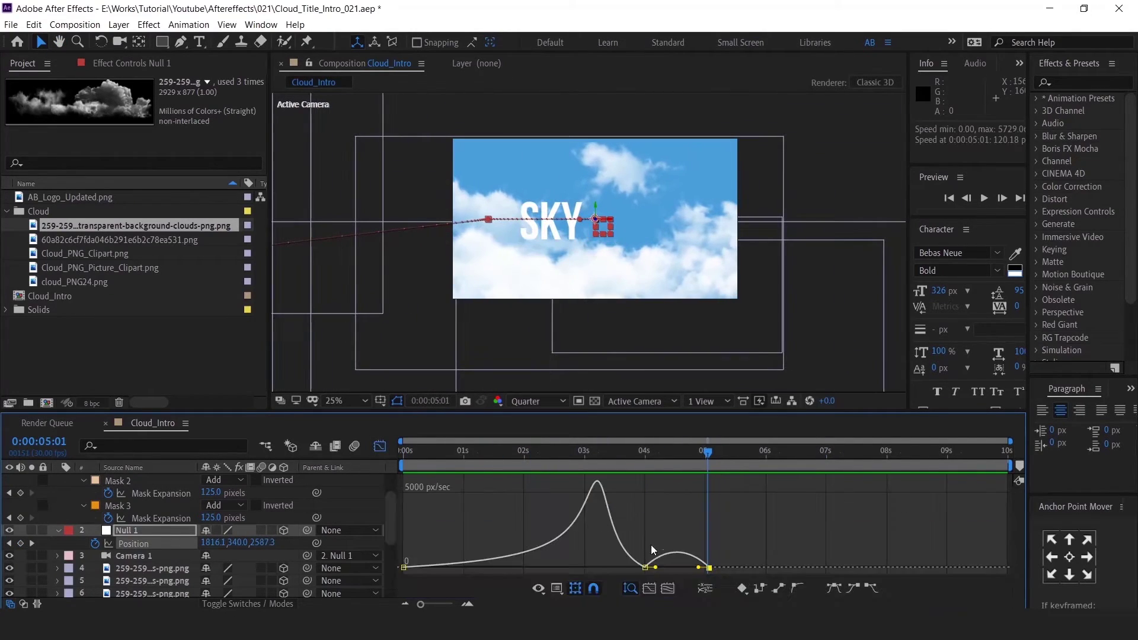
pyautogui.scroll(3, 685, 545)
pyautogui.moveTo(690, 567); pyautogui.dragTo(626, 568)
pyautogui.hotkey('shift', 'F3')
pyautogui.moveTo(616, 453); pyautogui.dragTo(577, 466)
pyautogui.press('space')
pyautogui.press('space')
pyautogui.press('-')
pyautogui.press('F2')
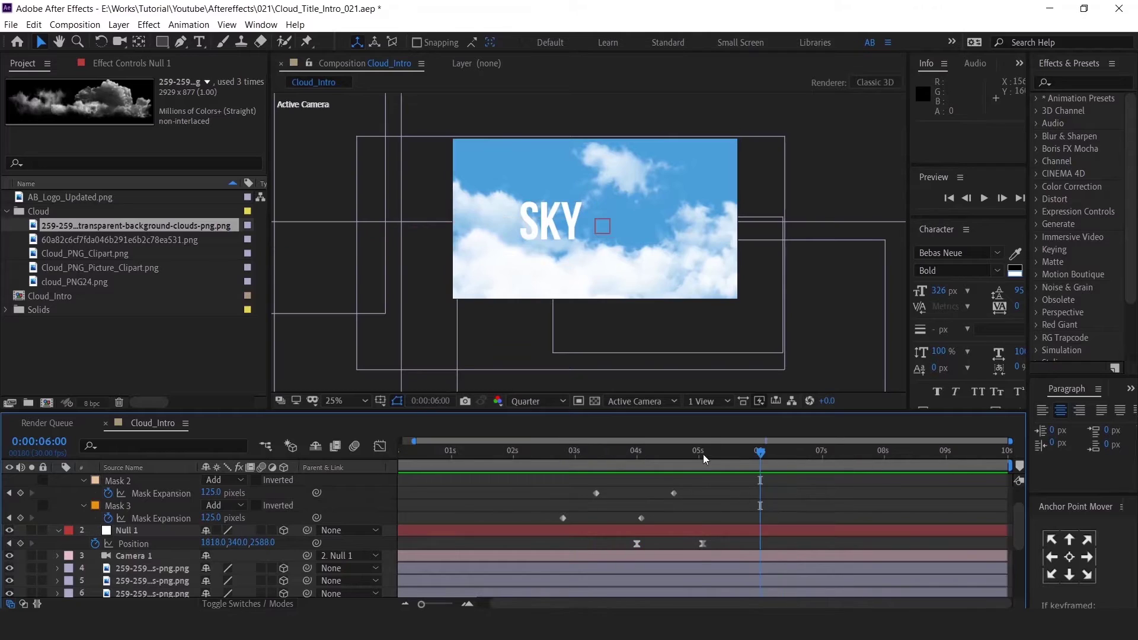
# Duplicate the SKY text layer at 0:00:05:02 and place the copy beside the original at 1988, 468, 2352.
pyautogui.click(703, 454)
pyautogui.click(199, 42)
pyautogui.click(39, 41)
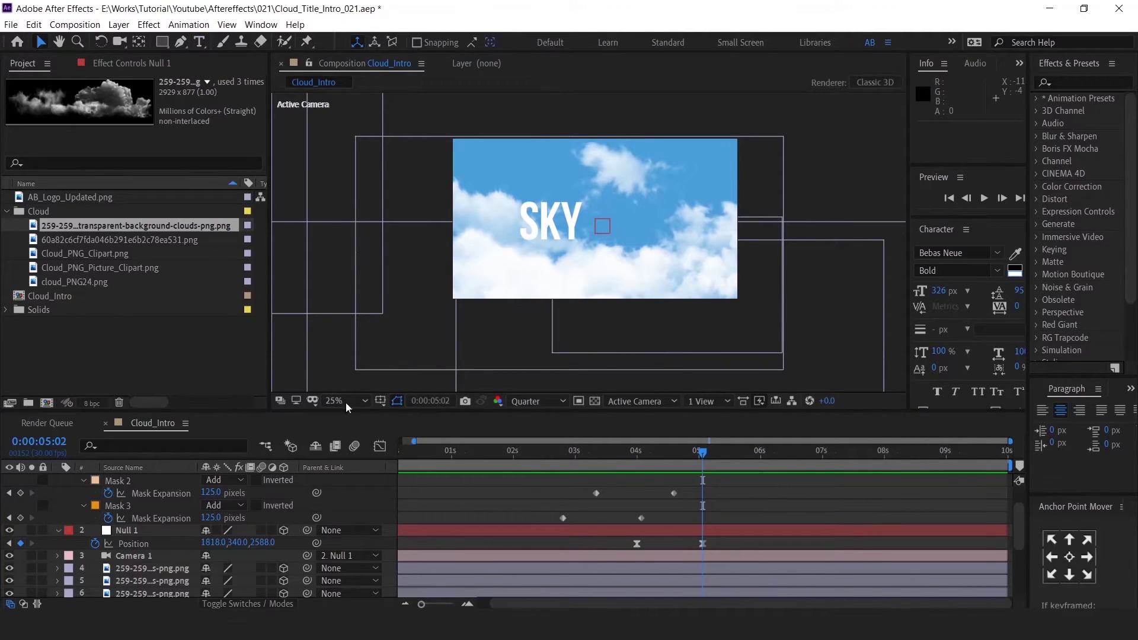
pyautogui.scroll(2, 156, 517)
pyautogui.click(149, 482)
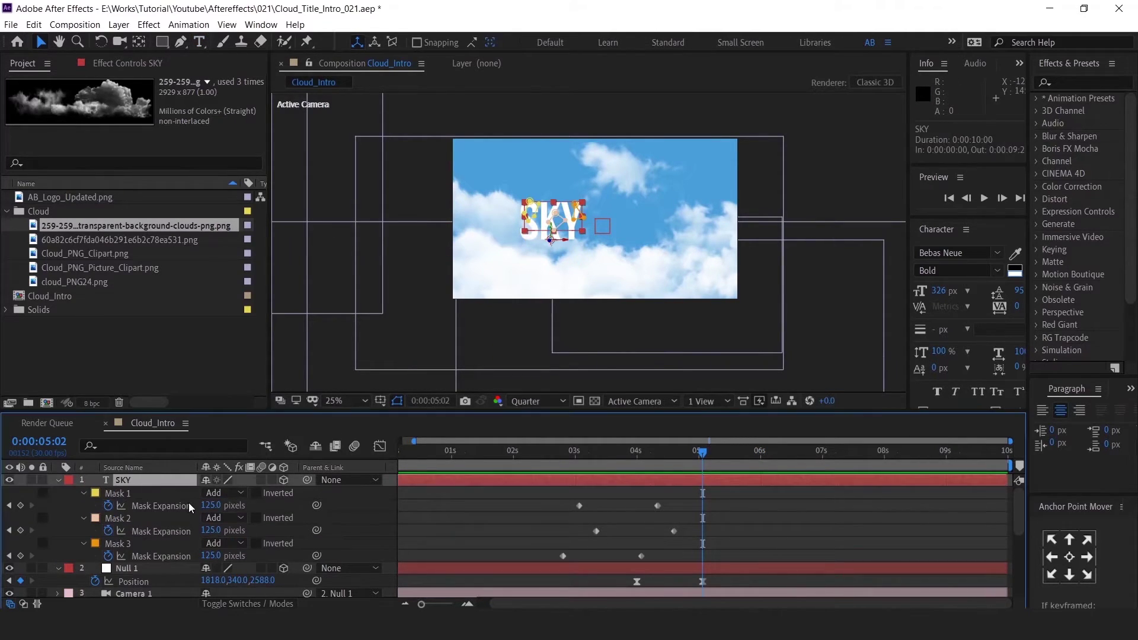
pyautogui.hotkey('ctrl', 'd')
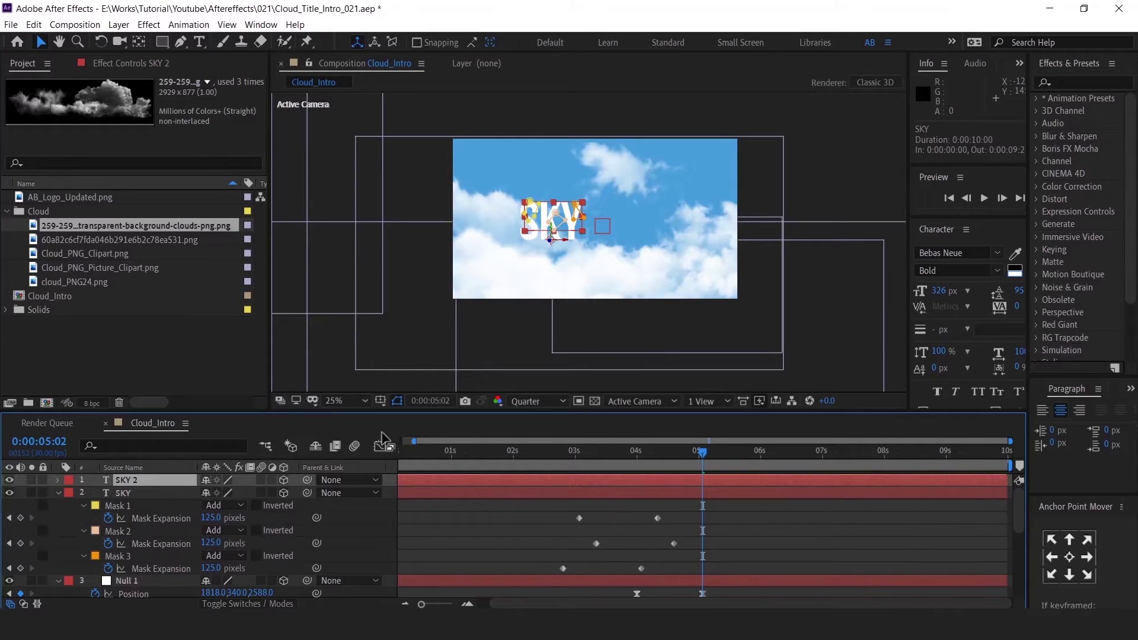
pyautogui.moveTo(564, 243); pyautogui.dragTo(630, 240)
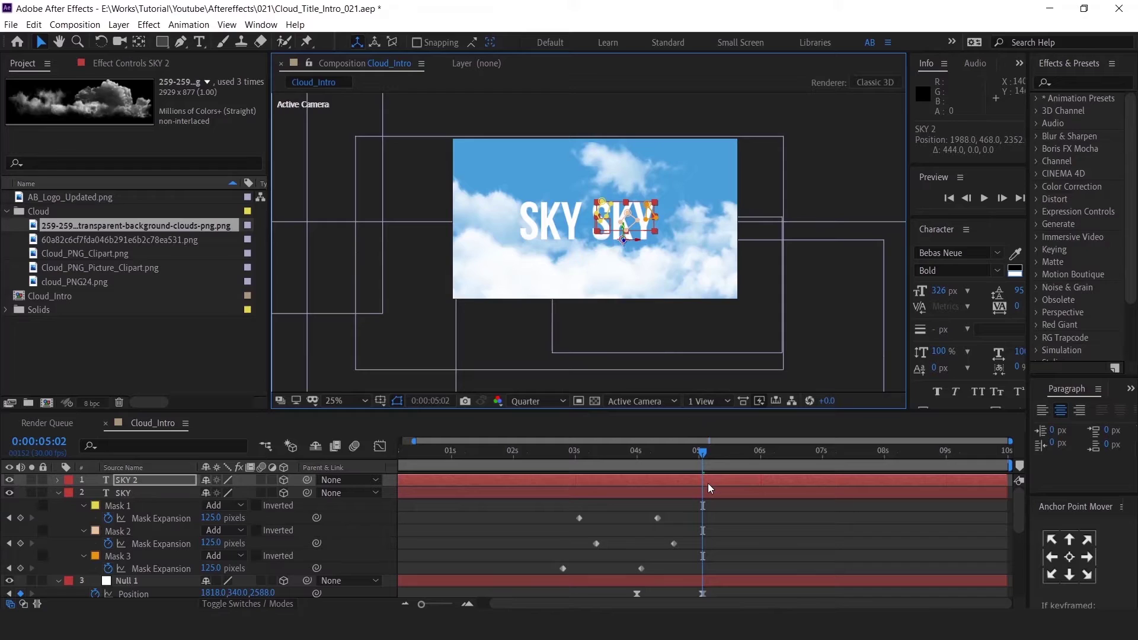
# Change the duplicated text to BLUE and shift it along X to 2044, 468, 2352.
pyautogui.hotkey('ctrl', 't')
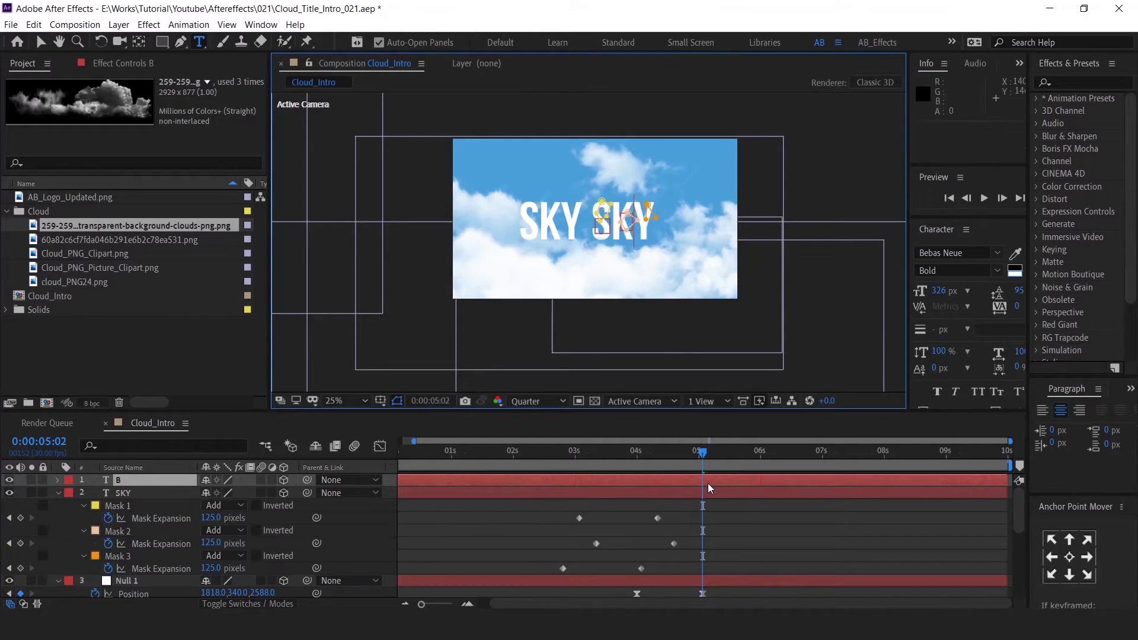
pyautogui.write('BLUE')
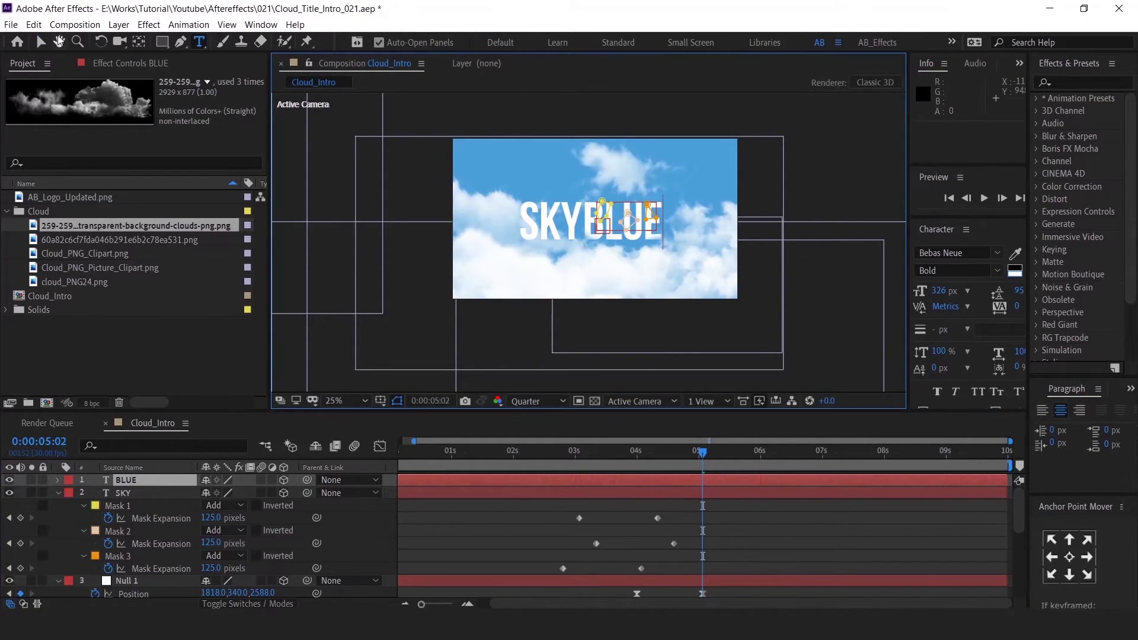
pyautogui.click(39, 42)
pyautogui.moveTo(639, 240); pyautogui.dragTo(648, 241)
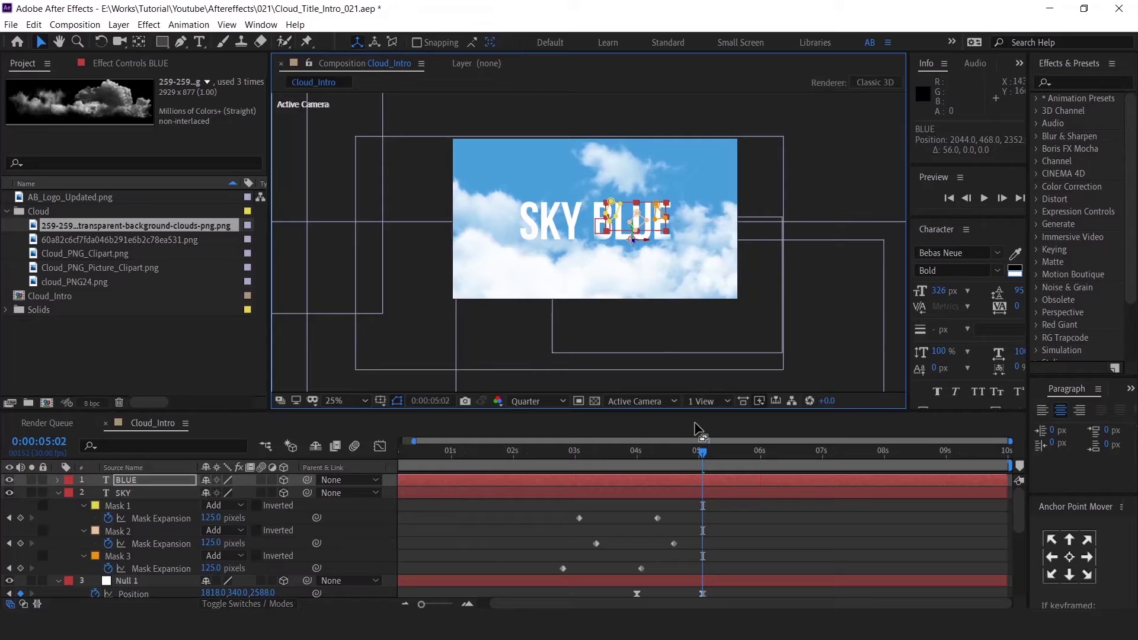
# Delete all three masks from the BLUE text layer.
pyautogui.click(152, 483)
pyautogui.press('m')
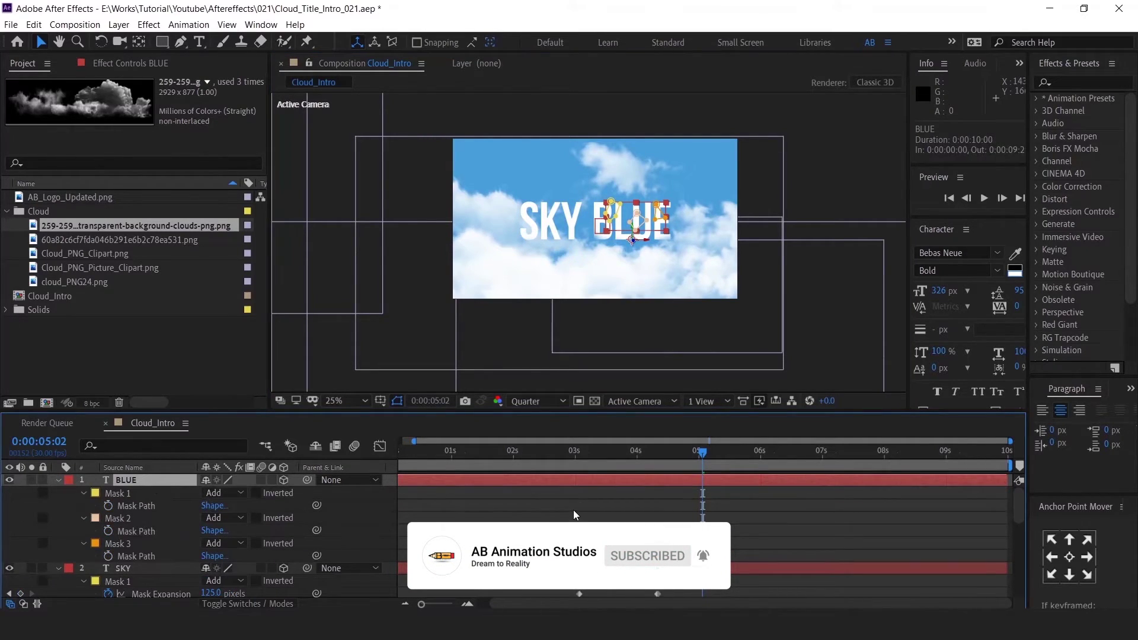
pyautogui.moveTo(707, 465); pyautogui.dragTo(728, 455)
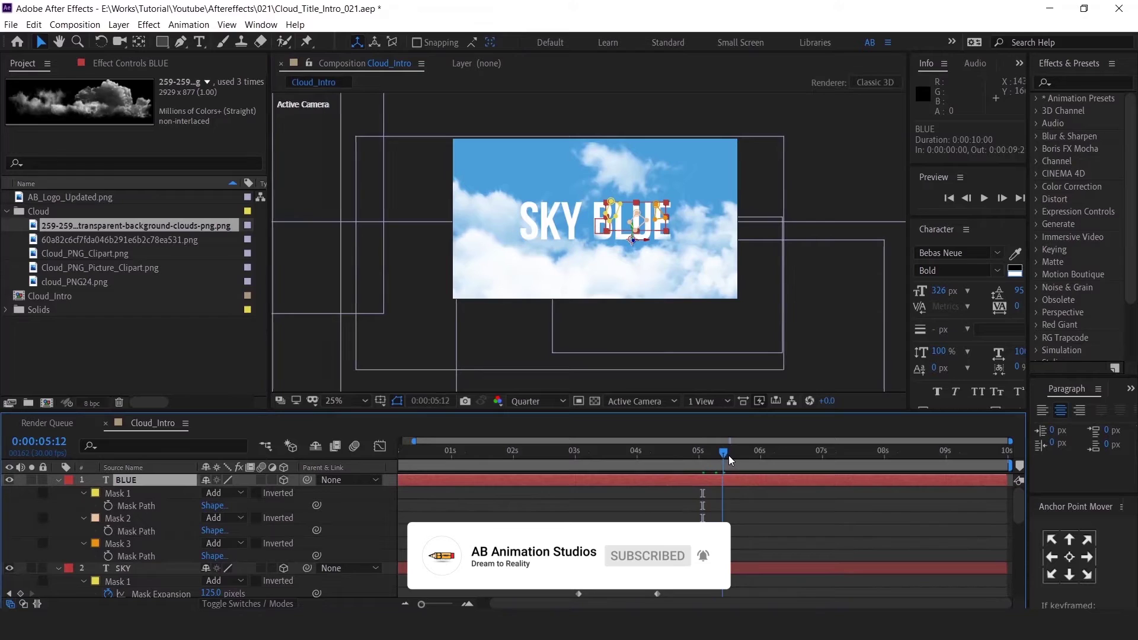
pyautogui.click(155, 493)
pyautogui.keyDown('shift'); pyautogui.click(130, 541); pyautogui.keyUp('shift')
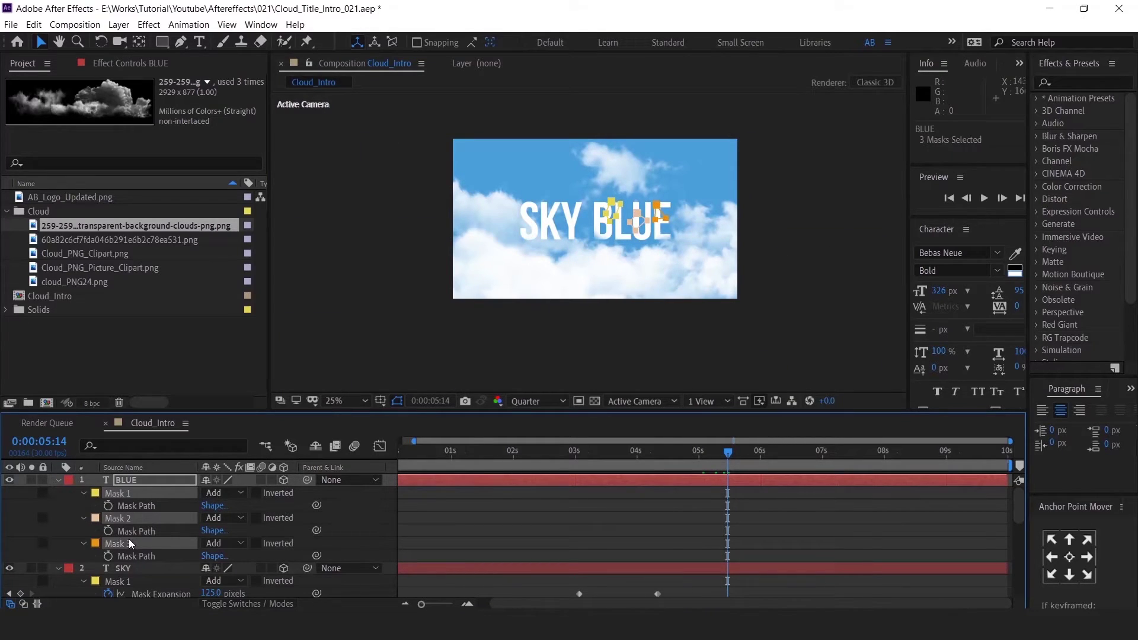
pyautogui.press('Delete')
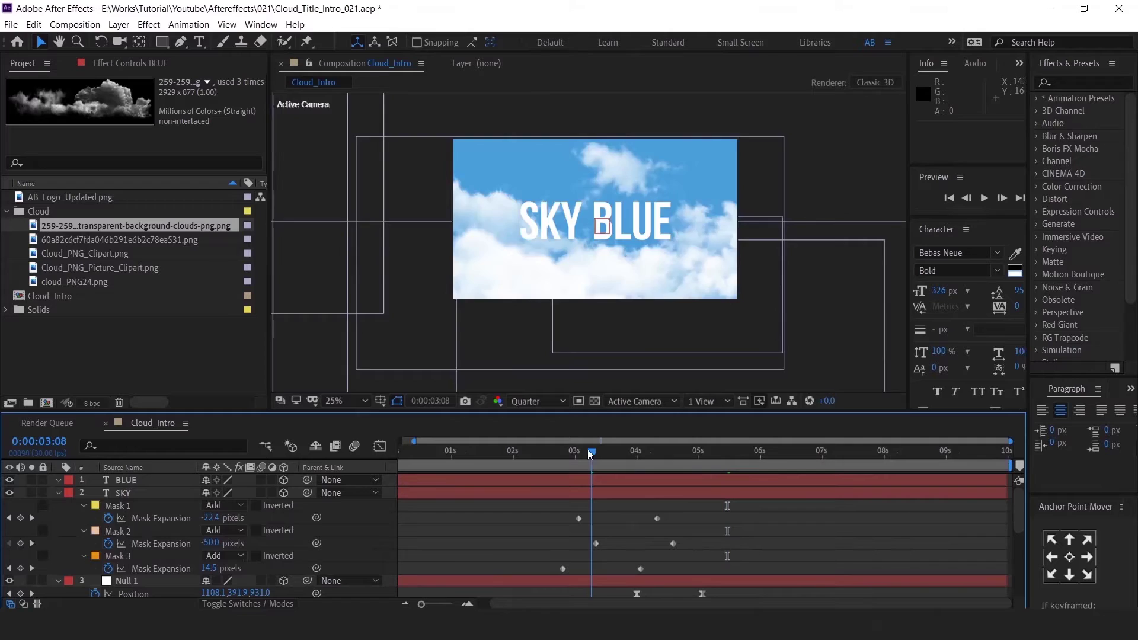
# Add a Position keyframe to the BLUE layer at 0:00:04:00 and move it to 0:00:04:18.
pyautogui.moveTo(588, 450); pyautogui.dragTo(639, 456)
pyautogui.click(645, 482)
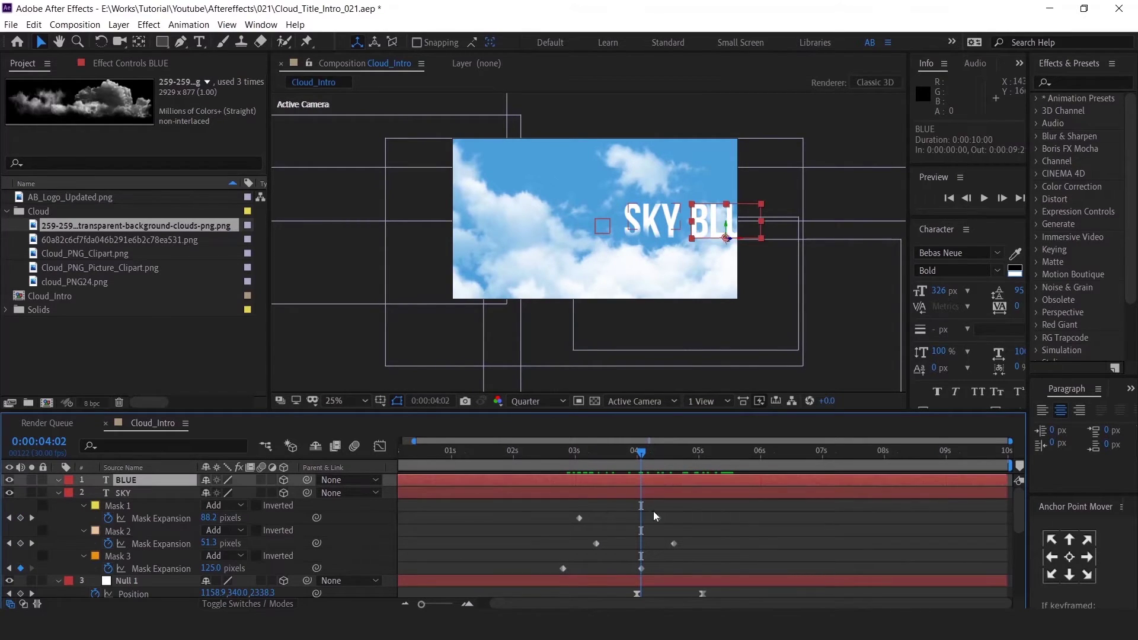
pyautogui.press('=')
pyautogui.moveTo(628, 453); pyautogui.dragTo(619, 452)
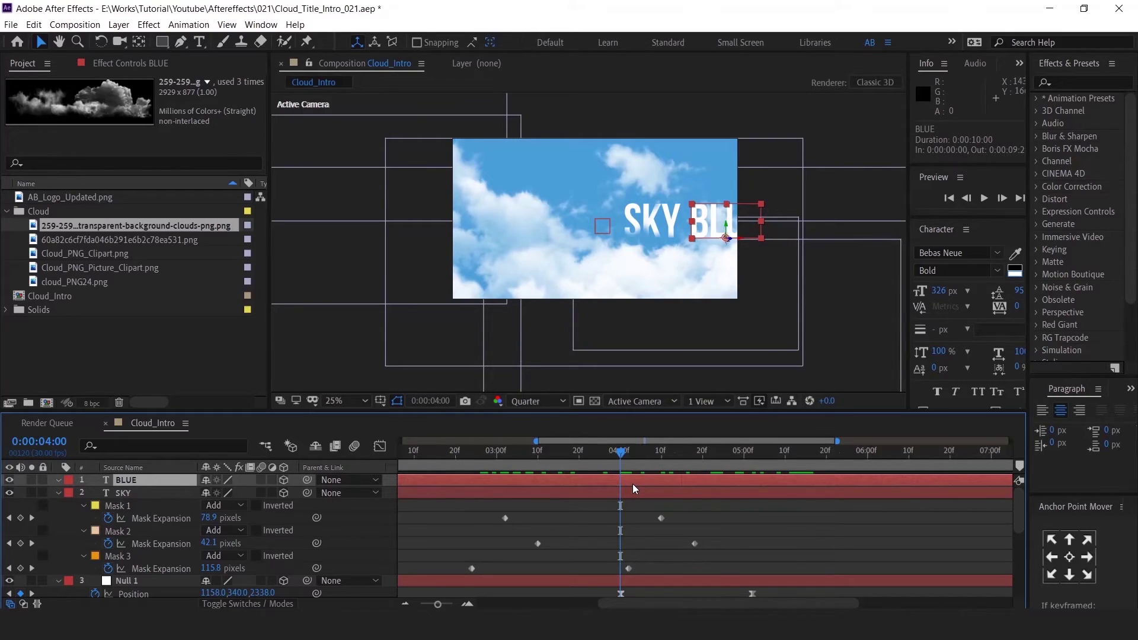
pyautogui.press('p')
pyautogui.click(94, 493)
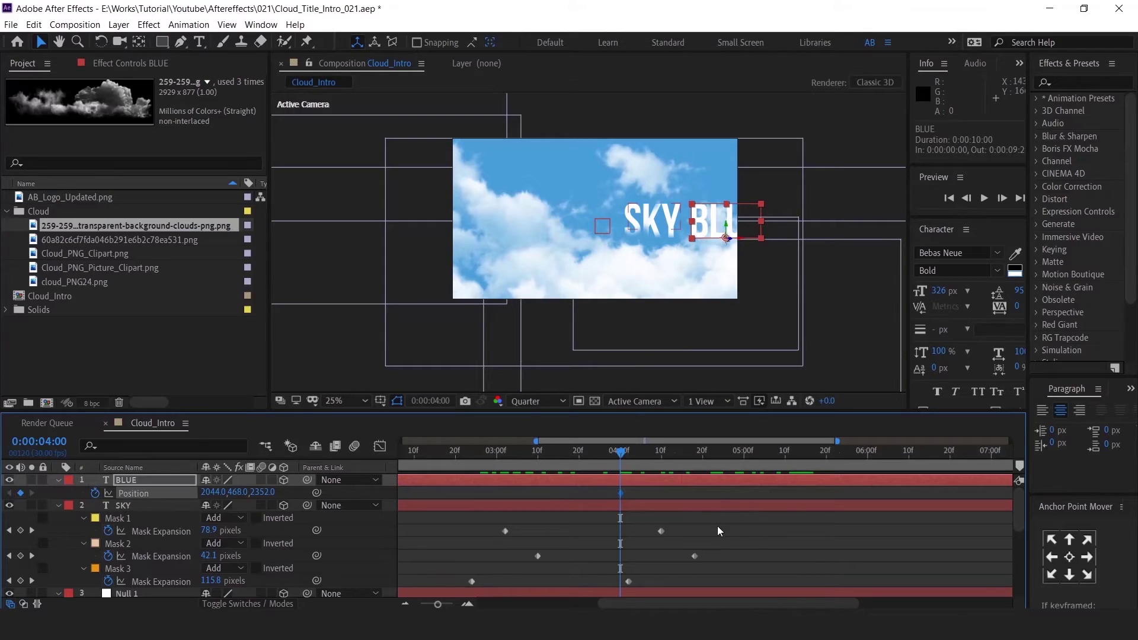
pyautogui.moveTo(622, 495); pyautogui.dragTo(699, 506)
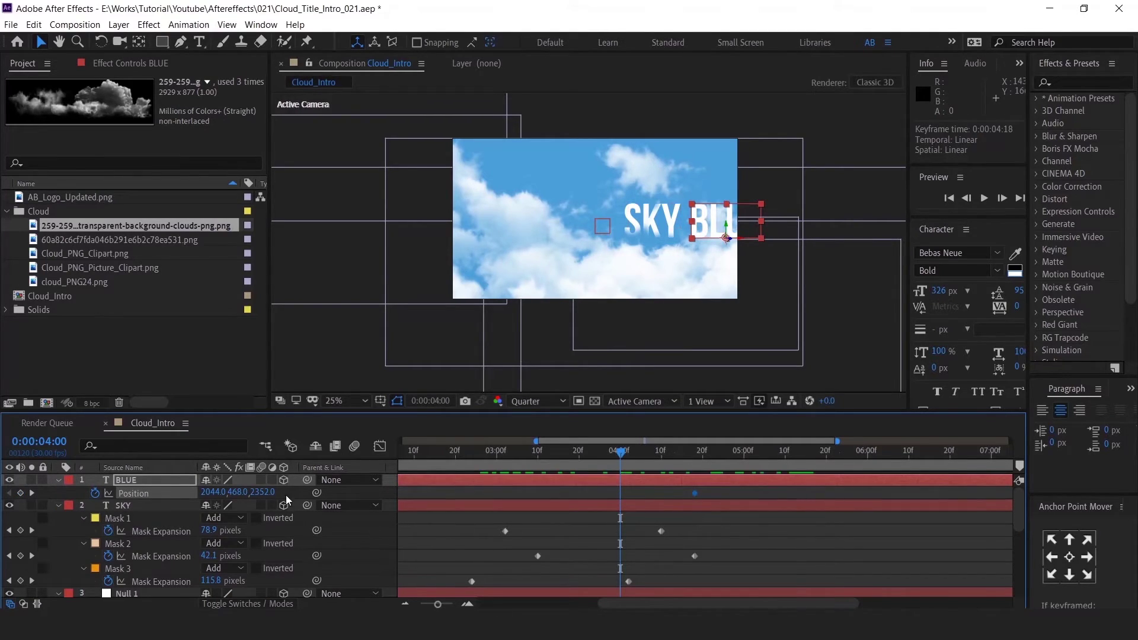
# Try a different Z position for the BLUE layer at 0:00:04:00 and undo the change.
pyautogui.moveTo(270, 491); pyautogui.dragTo(524, 508)
pyautogui.hotkey('ctrl', 'z')
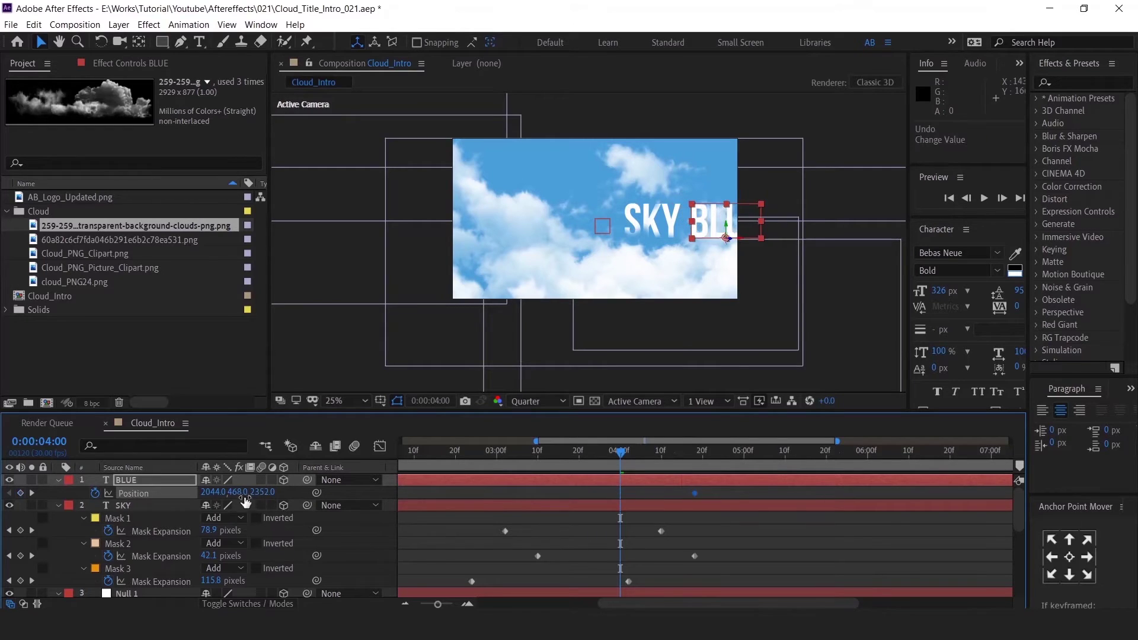
# Lower BLUE to Y 1223 at 0:00:04:00 and ease both Position keyframes with a speed curve that peaks late in the rise.
pyautogui.moveTo(344, 490); pyautogui.dragTo(804, 492)
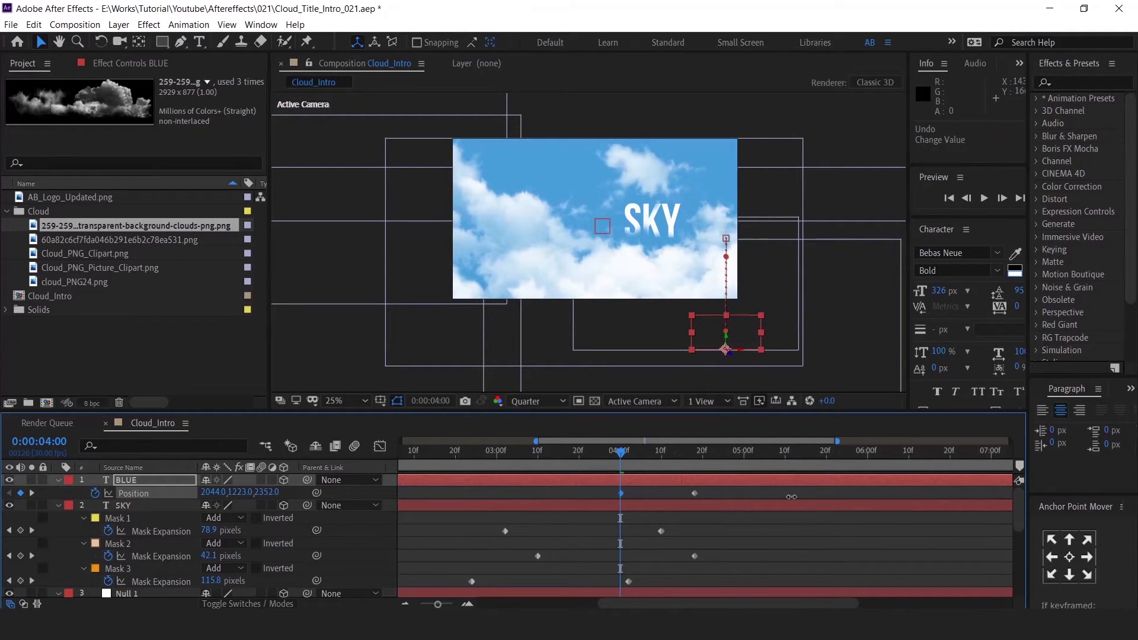
pyautogui.moveTo(724, 500); pyautogui.dragTo(577, 499)
pyautogui.press('F9')
pyautogui.click(379, 446)
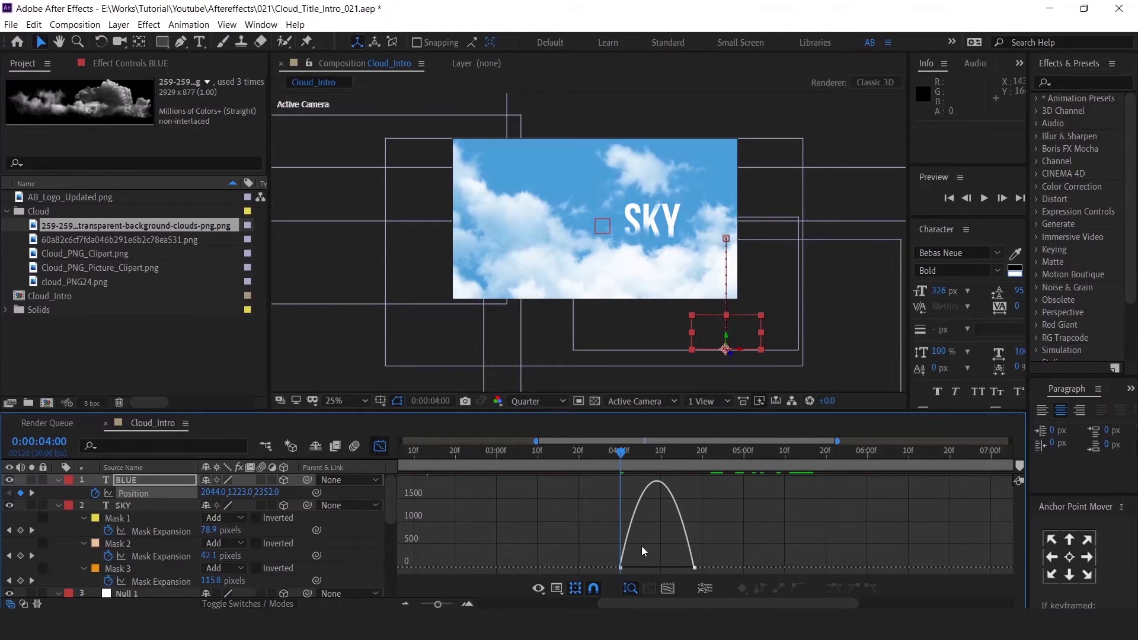
pyautogui.moveTo(613, 574); pyautogui.dragTo(670, 571)
# Extend BLUE's rise by moving its last Position keyframe to about 0:00:05:01 and preview the motion.
pyautogui.press('space')
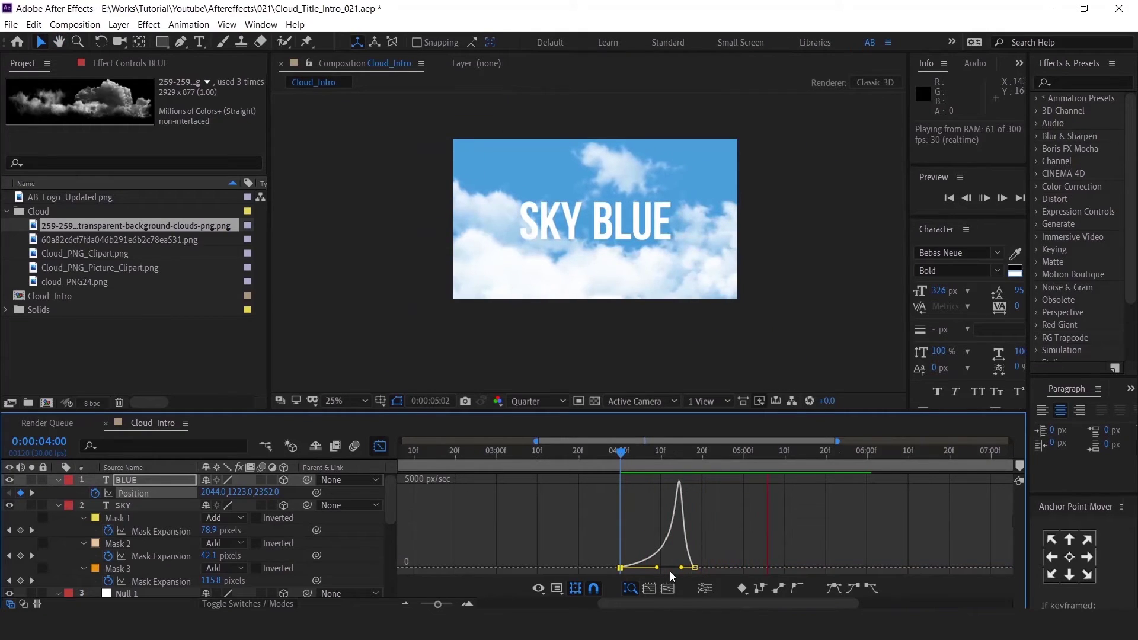
pyautogui.press('space')
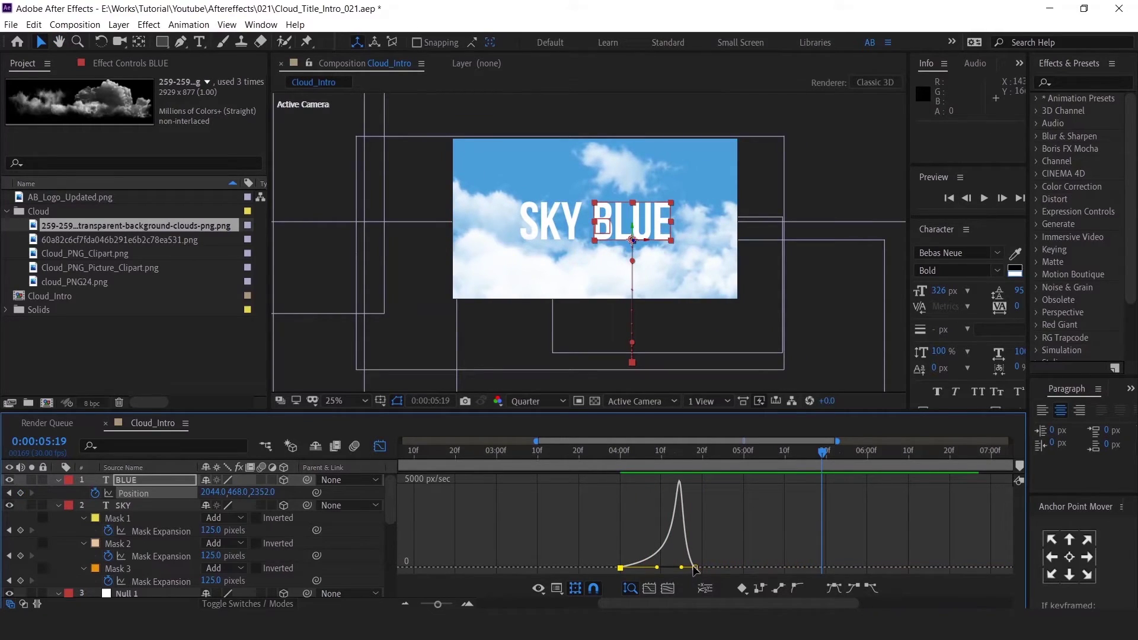
pyautogui.moveTo(696, 569); pyautogui.dragTo(748, 568)
pyautogui.click(607, 457)
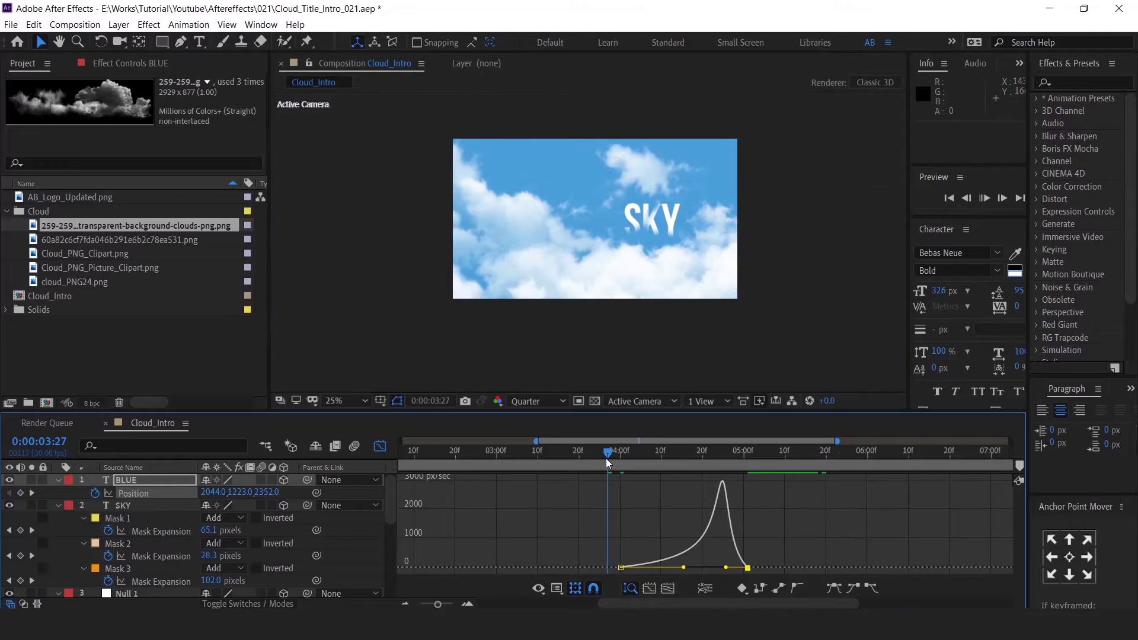
pyautogui.press('space')
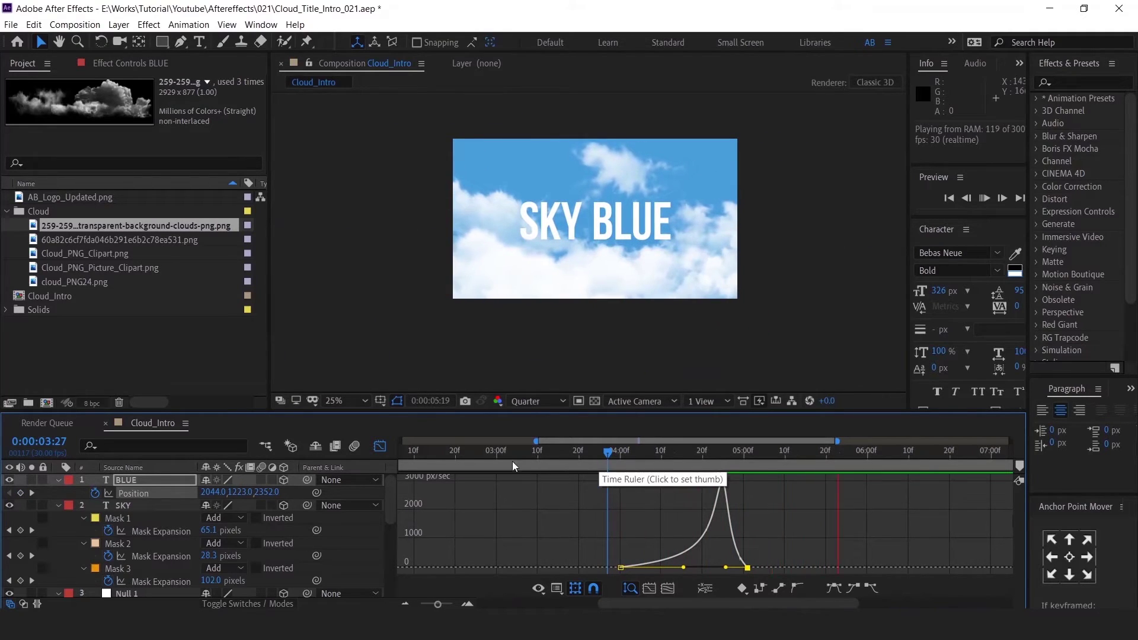
pyautogui.press('space')
pyautogui.click(379, 446)
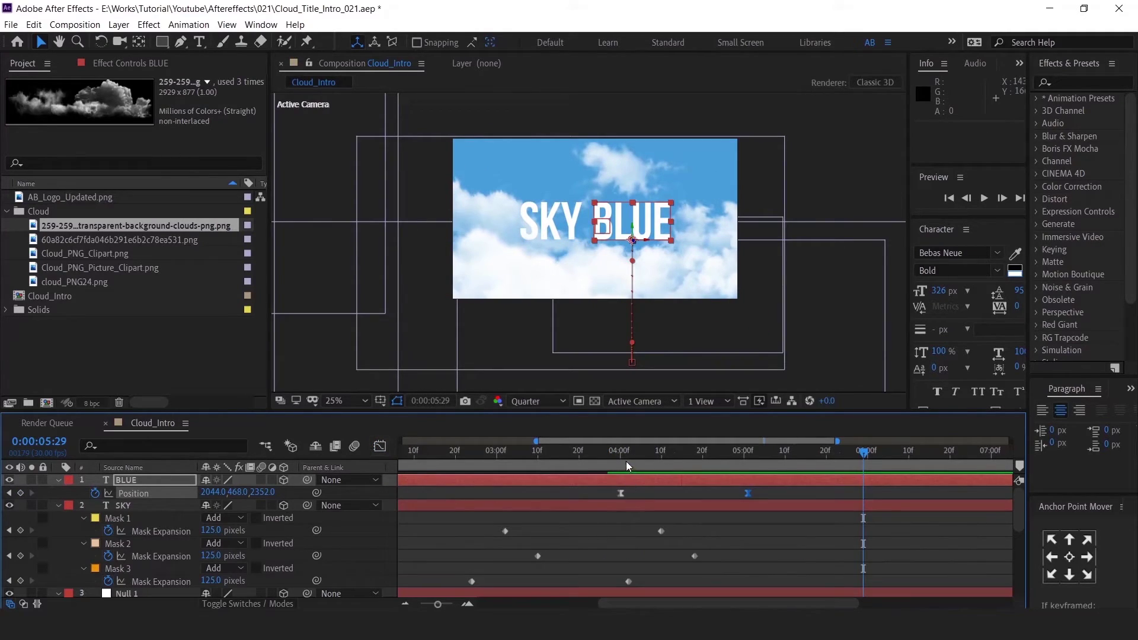
# Trim the BLUE layer's start to 0:00:04:00, collapse the layer properties and preview the composition from the beginning.
pyautogui.moveTo(626, 462); pyautogui.dragTo(620, 461)
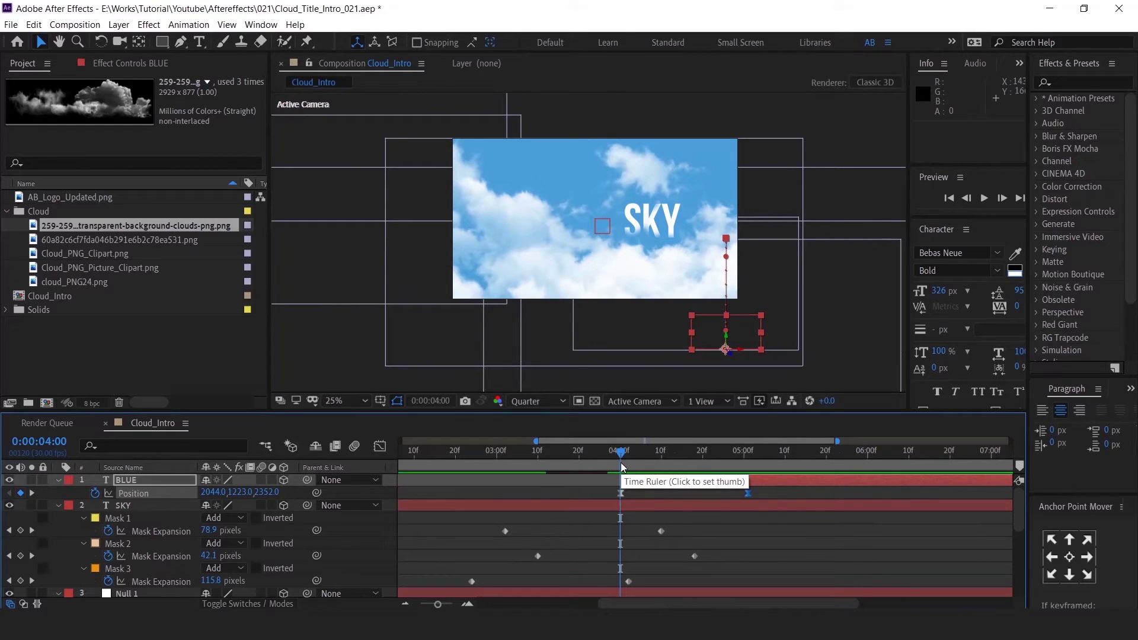
pyautogui.click(755, 539)
pyautogui.press('s')
pyautogui.press('s')
pyautogui.press('-')
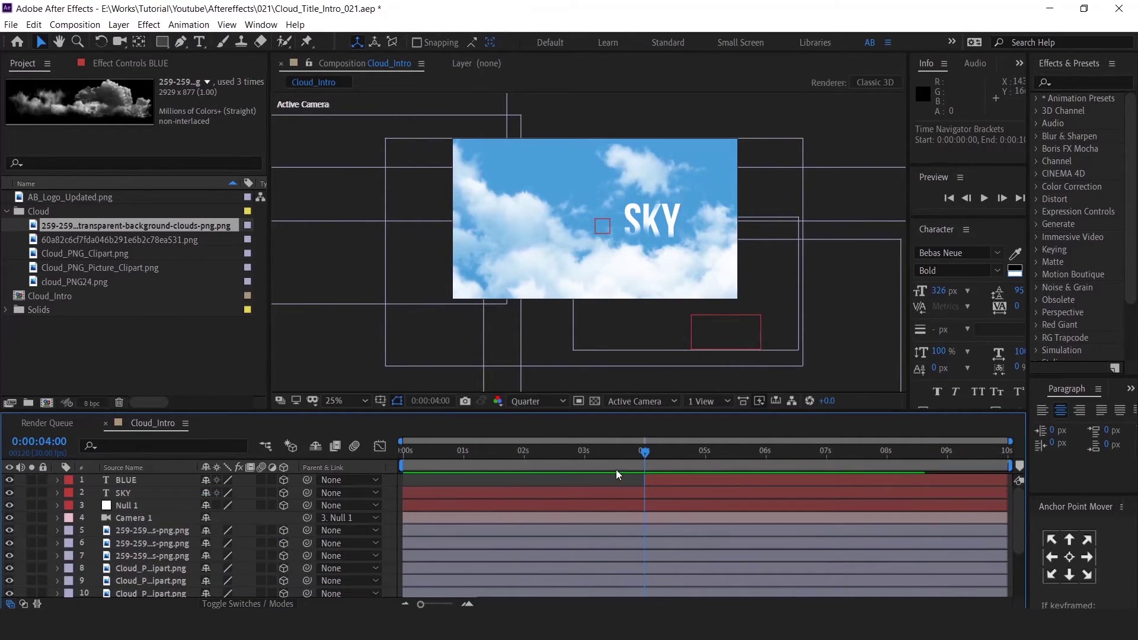
pyautogui.moveTo(608, 461); pyautogui.dragTo(389, 471)
pyautogui.press('space')
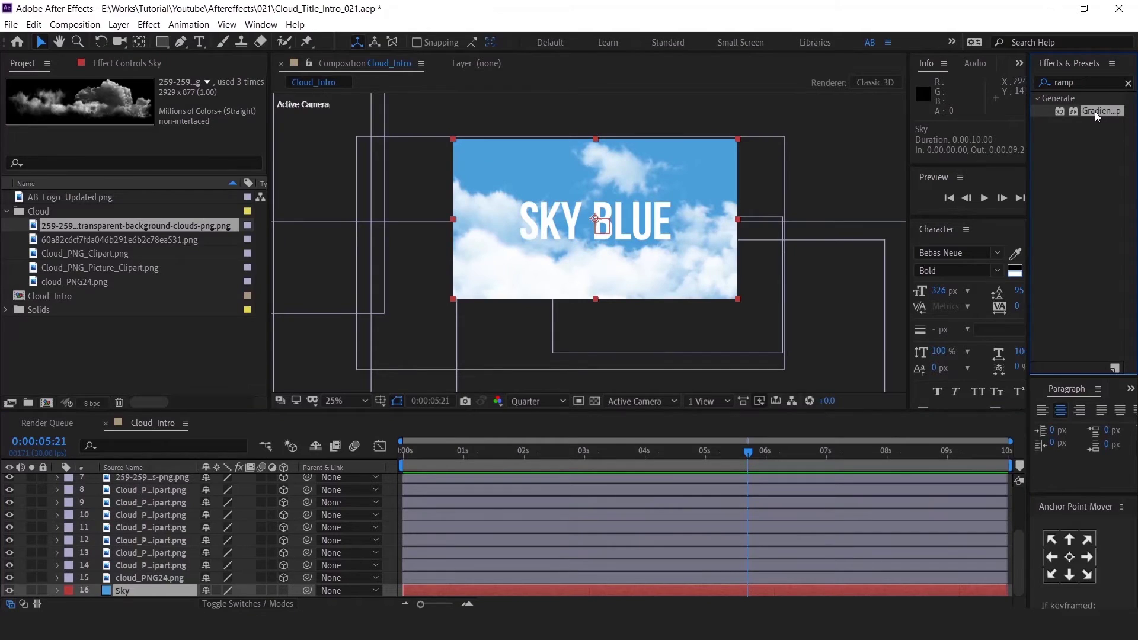
# Apply a radial Gradient Ramp to the Sky layer, blue to darker blue, running from 1000, 492 to -216, 1456.
pyautogui.doubleClick(1103, 111)
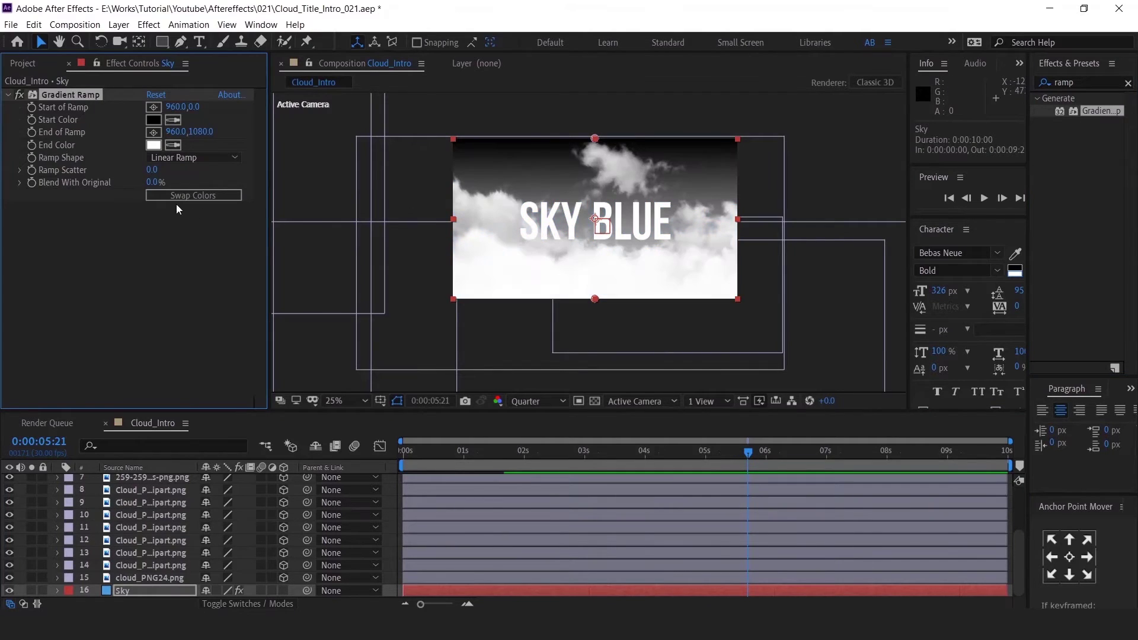
pyautogui.click(153, 120)
pyautogui.click(927, 409)
pyautogui.moveTo(869, 366); pyautogui.dragTo(883, 424)
pyautogui.click(1044, 329)
pyautogui.click(173, 145)
pyautogui.click(153, 120)
pyautogui.click(154, 145)
pyautogui.click(1045, 328)
pyautogui.click(192, 157)
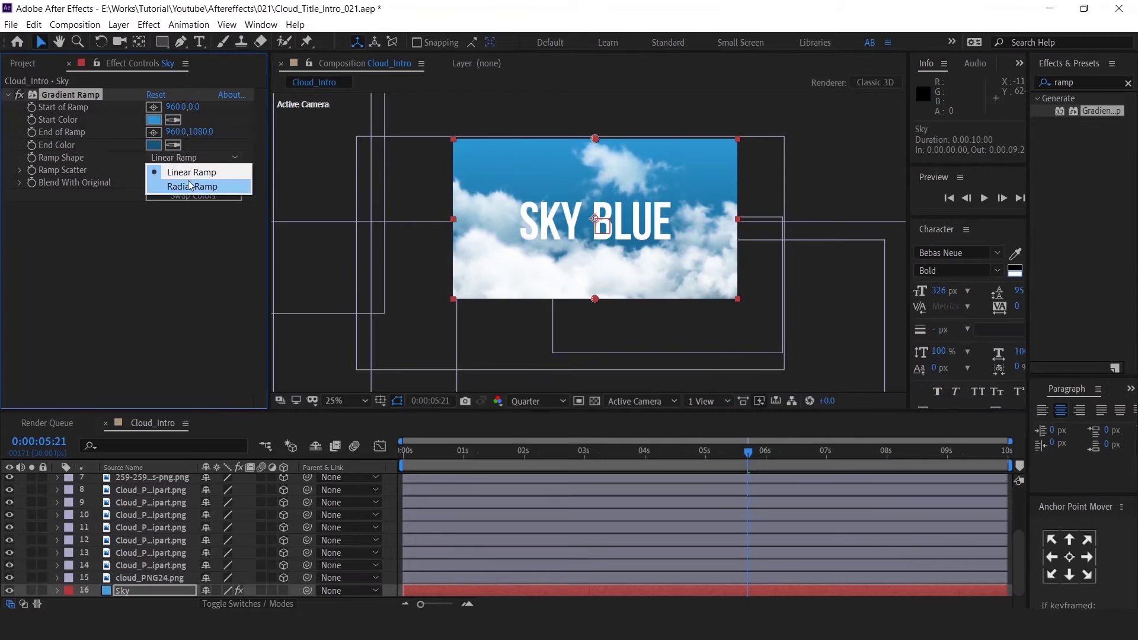
pyautogui.click(190, 185)
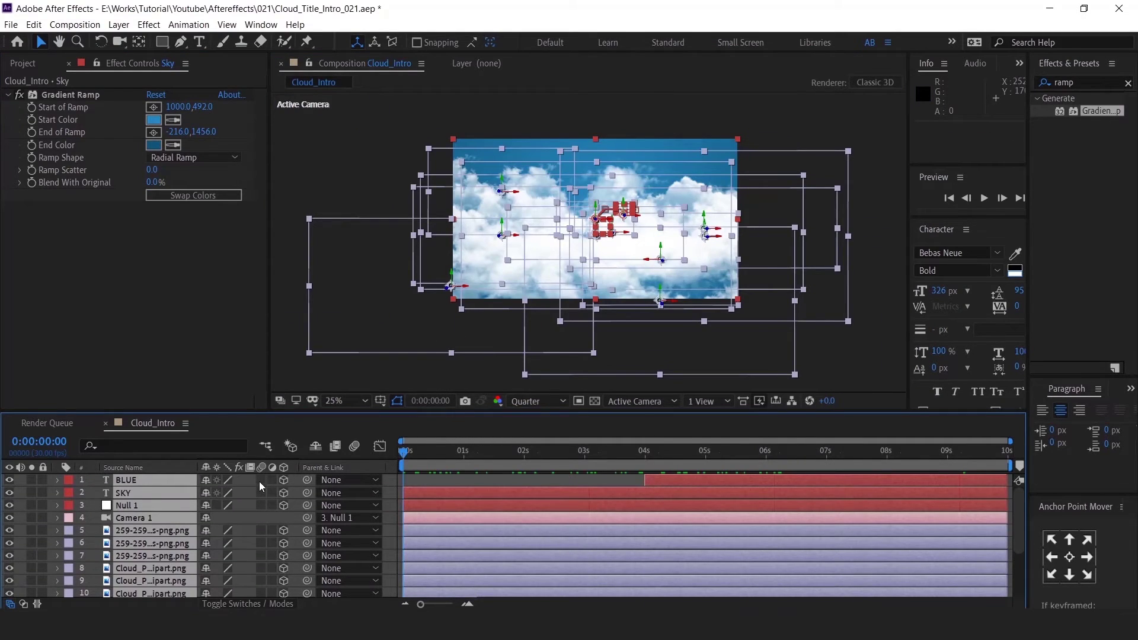
# Enable motion blur for the composition's layers and preview the animation from the start.
pyautogui.click(259, 482)
pyautogui.click(457, 483)
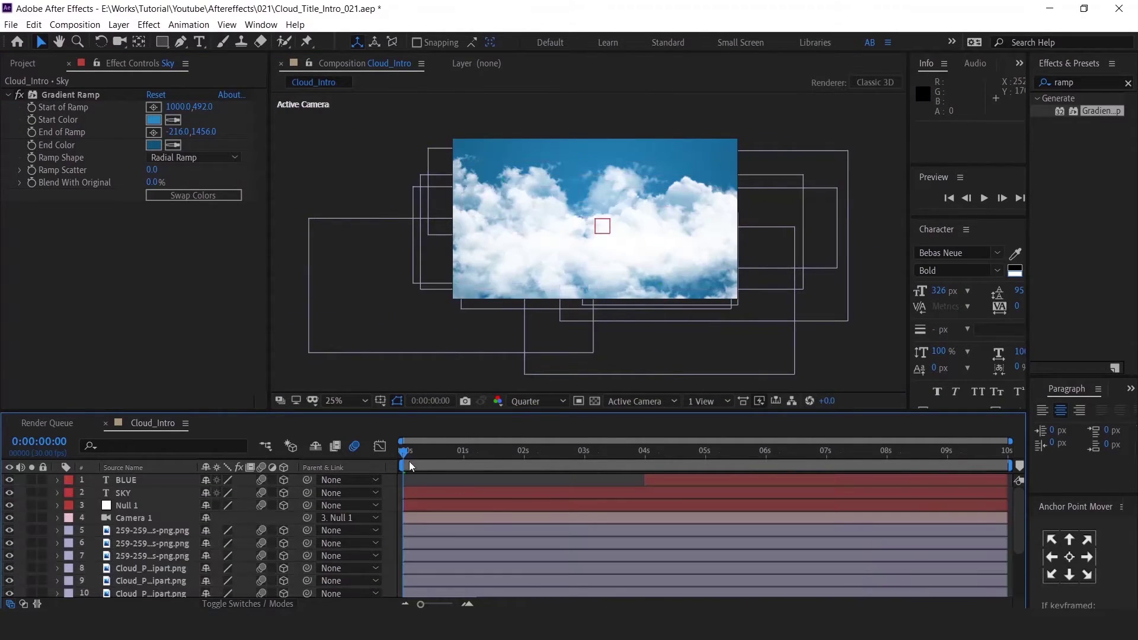
pyautogui.press('space')
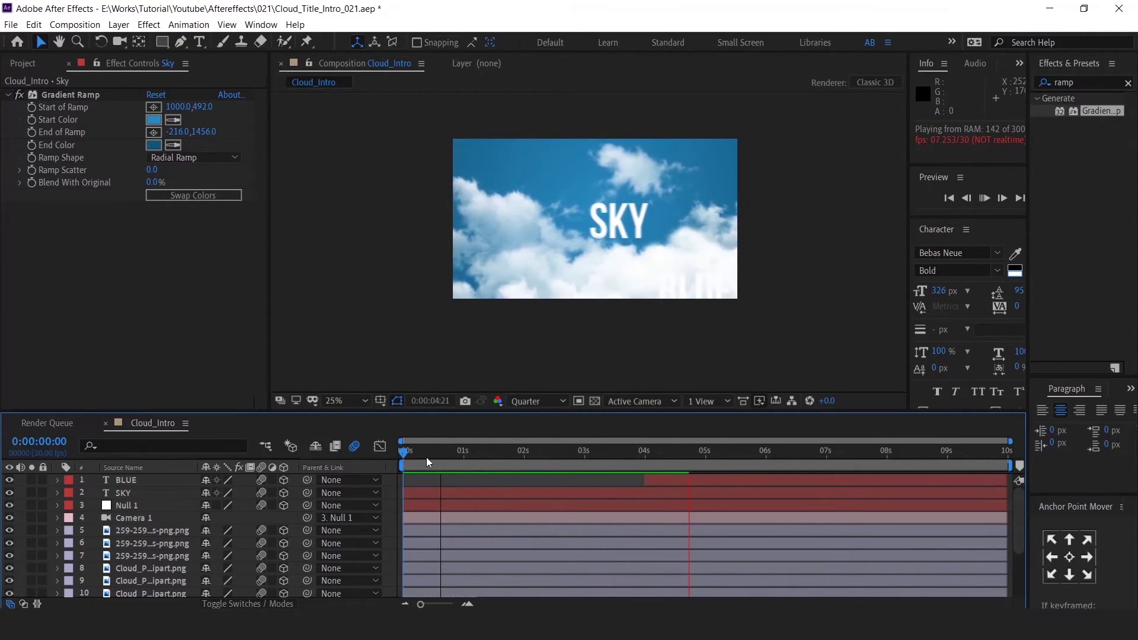
# Go to 0:00:04:29 and split the composition display into 2 Views, with Top beside Active Camera.
pyautogui.moveTo(682, 453)
pyautogui.mouseDown()
pyautogui.moveTo(665, 453)
pyautogui.moveTo(703, 453)
pyautogui.mouseUp()
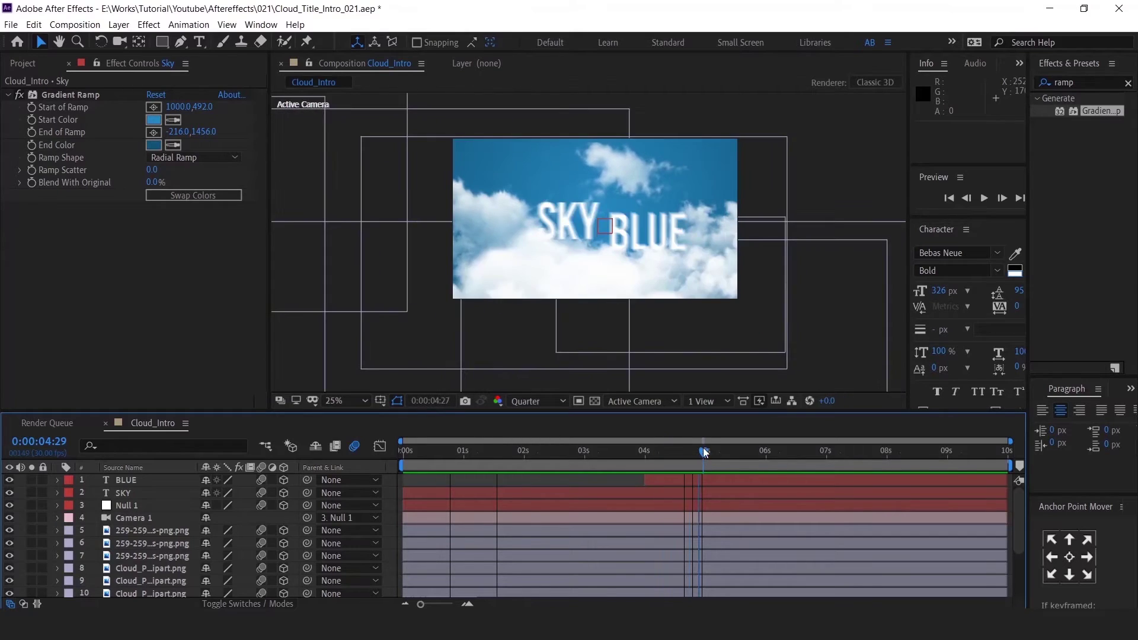
pyautogui.click(708, 400)
pyautogui.click(707, 432)
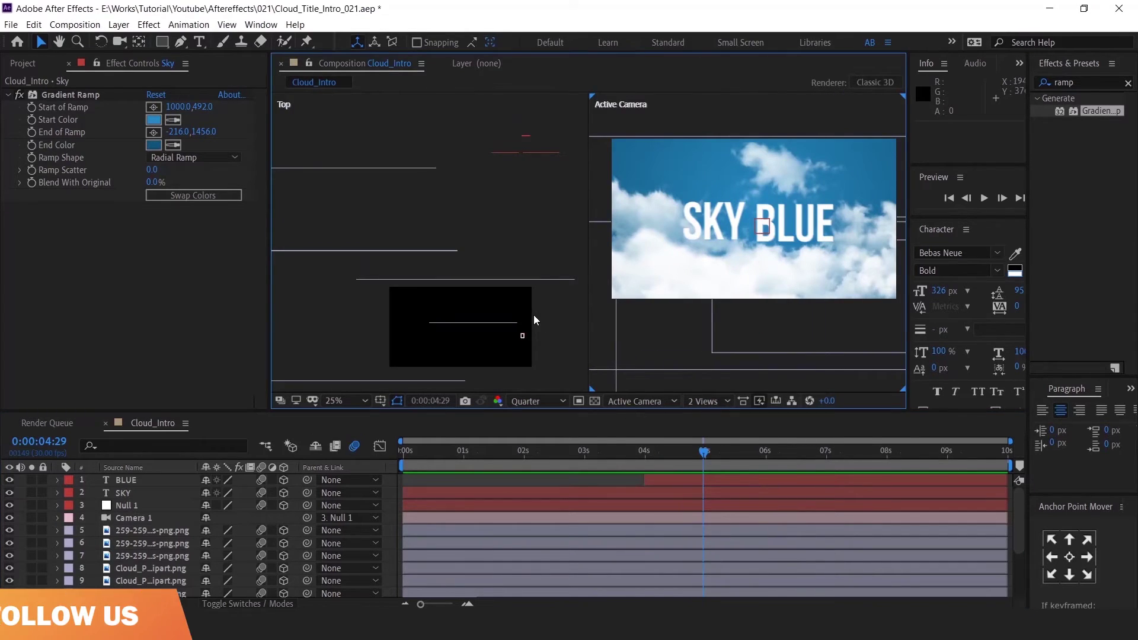
pyautogui.scroll(-4, 534, 312)
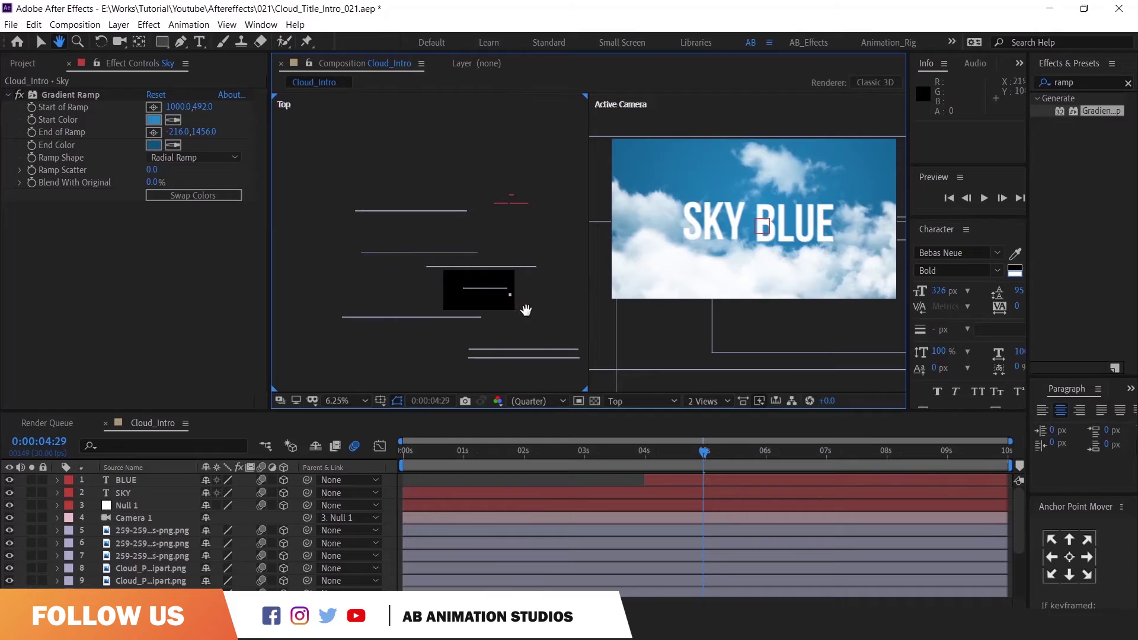
pyautogui.moveTo(505, 301); pyautogui.dragTo(499, 297)
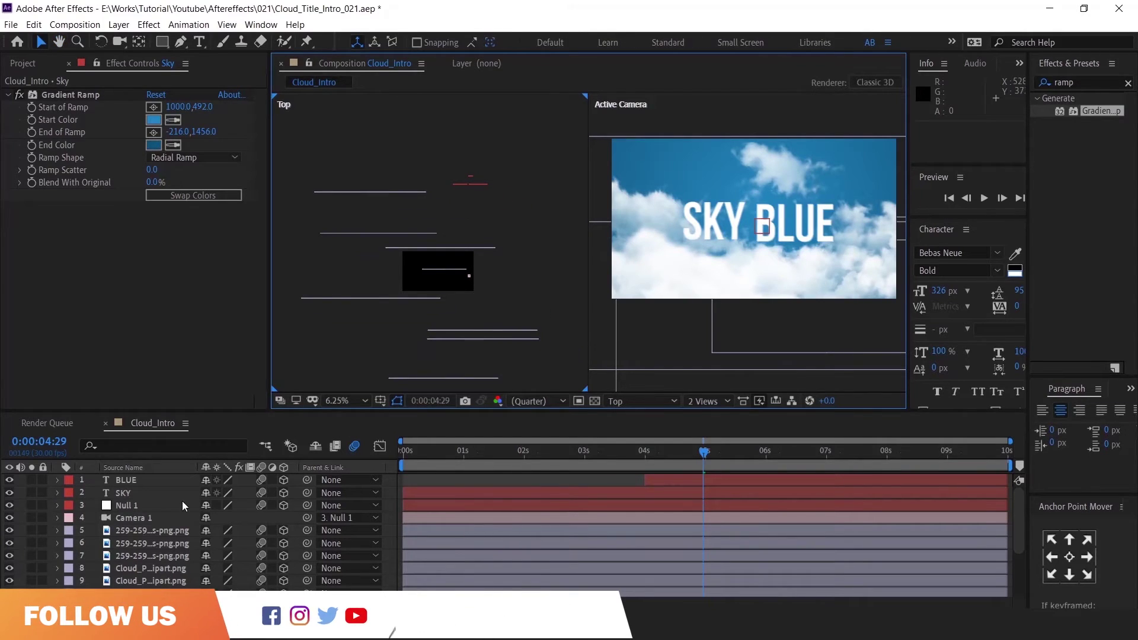
# Turn on Depth of Field for Camera 1 and set its Aperture to 60.3 pixels.
pyautogui.click(133, 518)
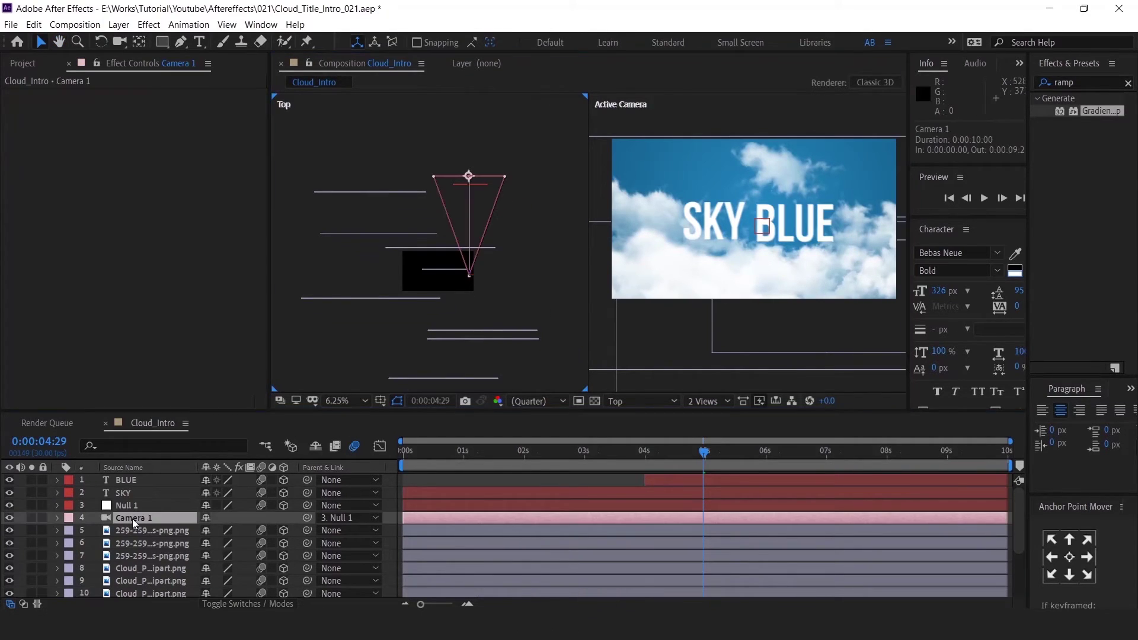
pyautogui.click(57, 518)
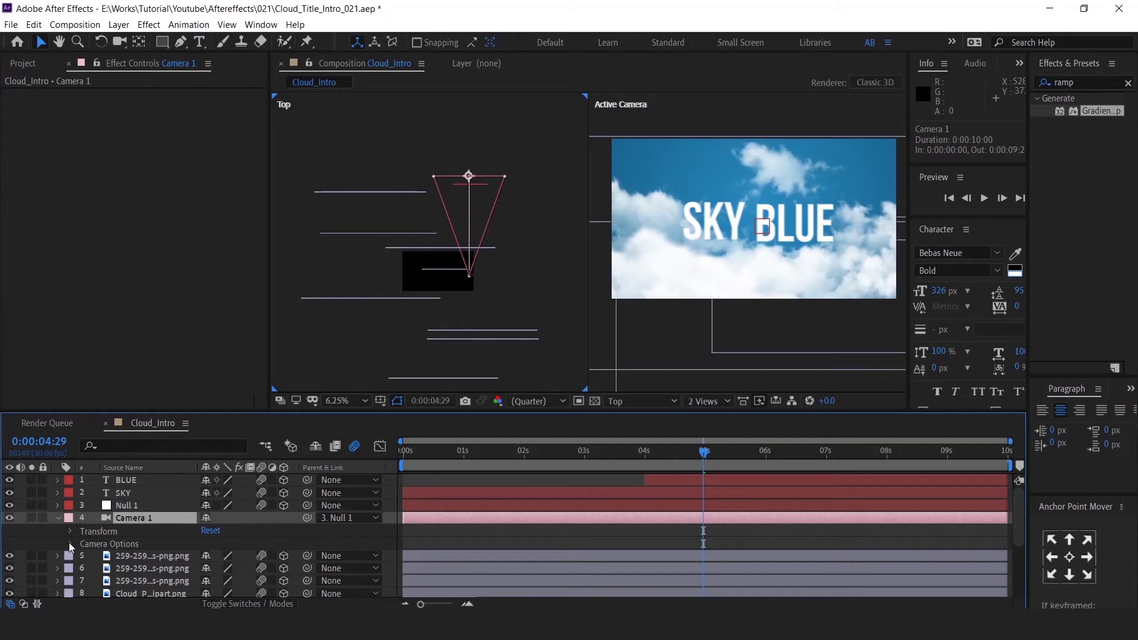
pyautogui.click(69, 543)
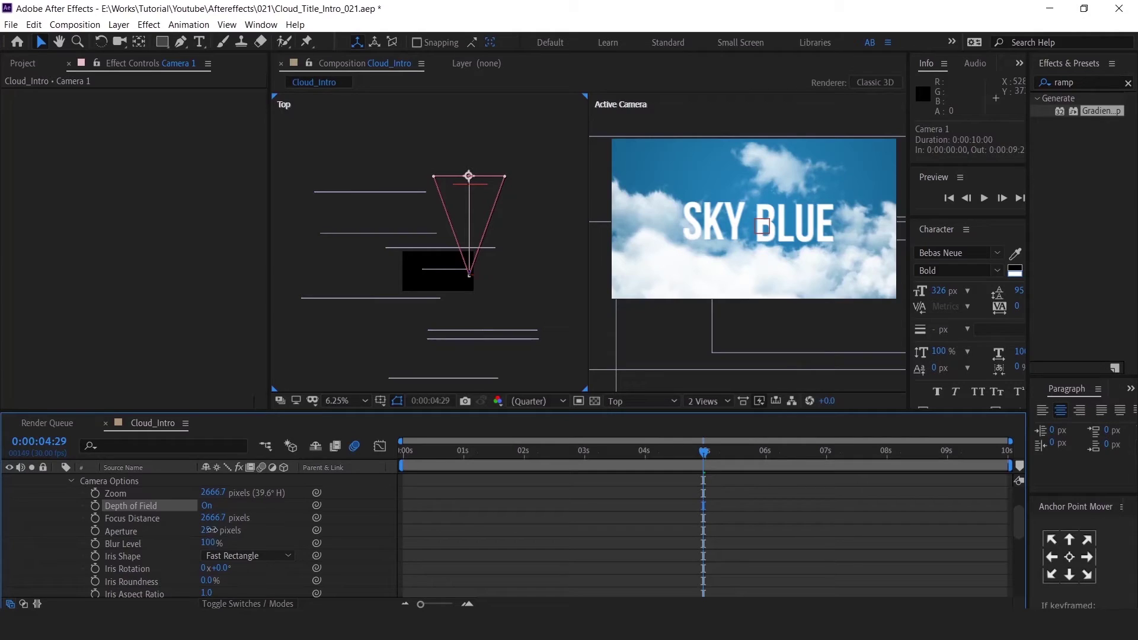
pyautogui.moveTo(211, 530); pyautogui.dragTo(240, 530)
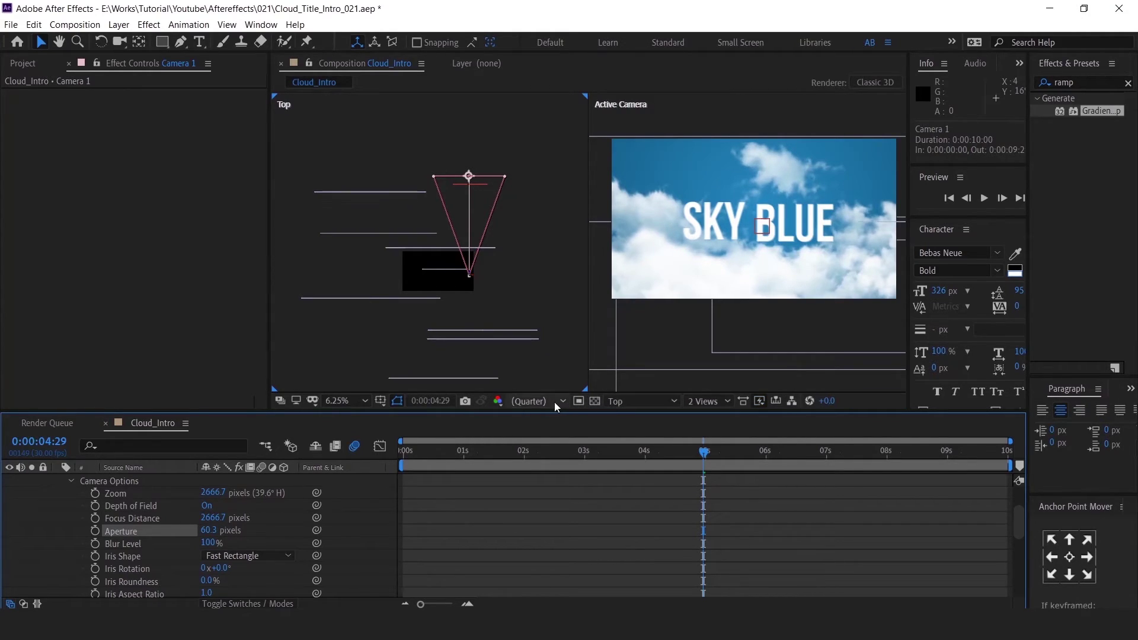
# Set the Active Camera view's preview resolution to Full.
pyautogui.click(645, 367)
pyautogui.click(536, 401)
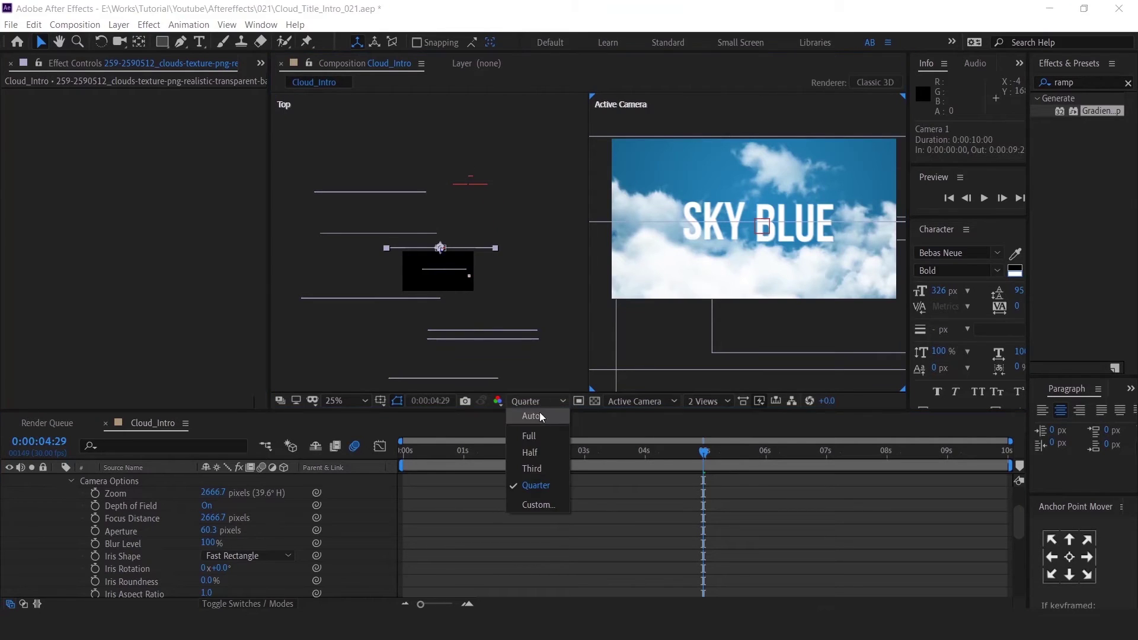
pyautogui.click(532, 439)
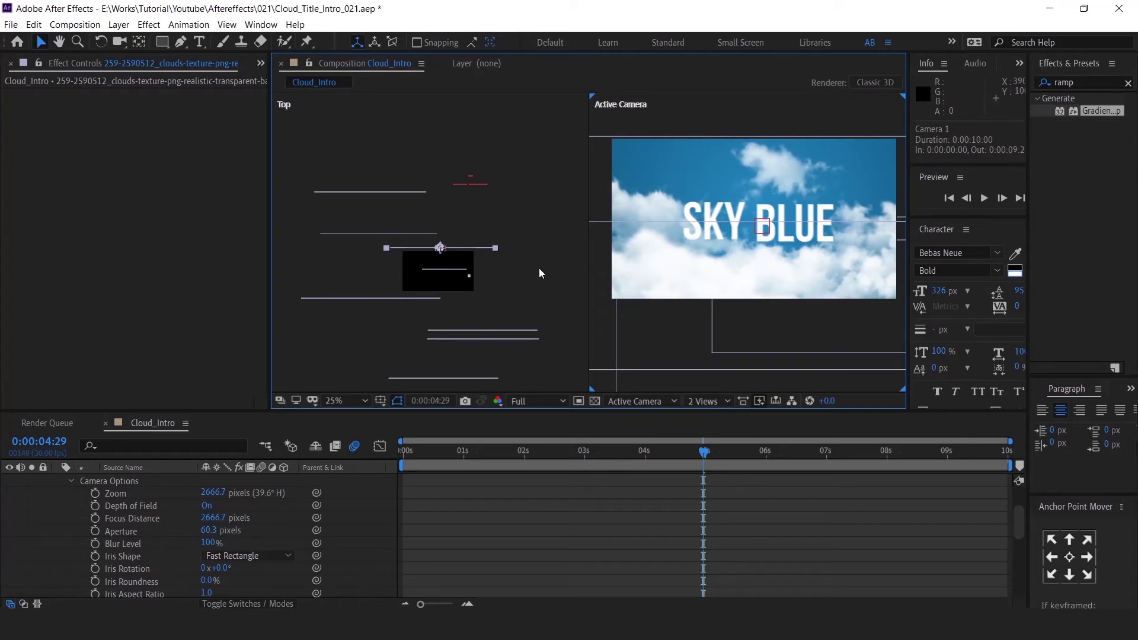
# Show the rulers and place a horizontal guide at -1814 in the Top view, along the depth of the SKY text.
pyautogui.scroll(3, 503, 535)
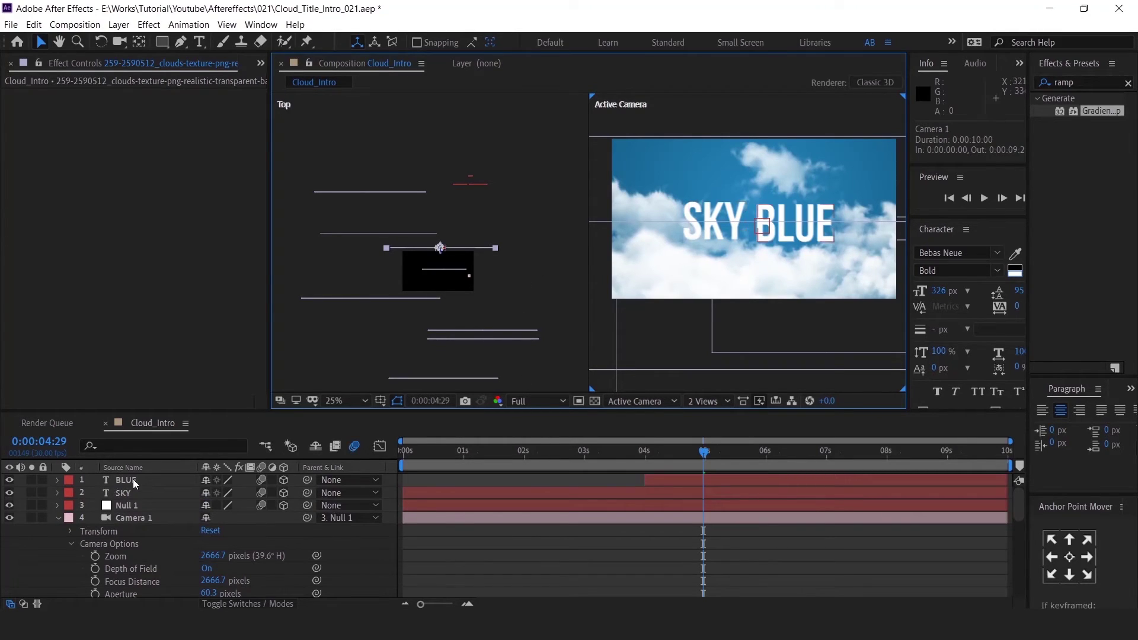
pyautogui.click(128, 497)
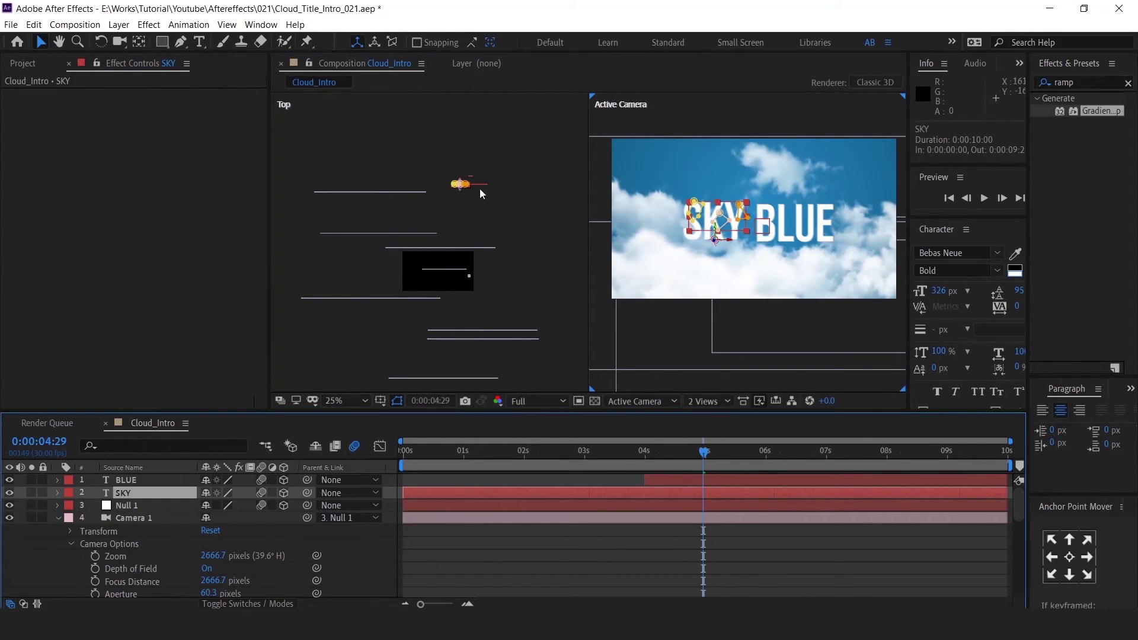
pyautogui.scroll(5, 479, 189)
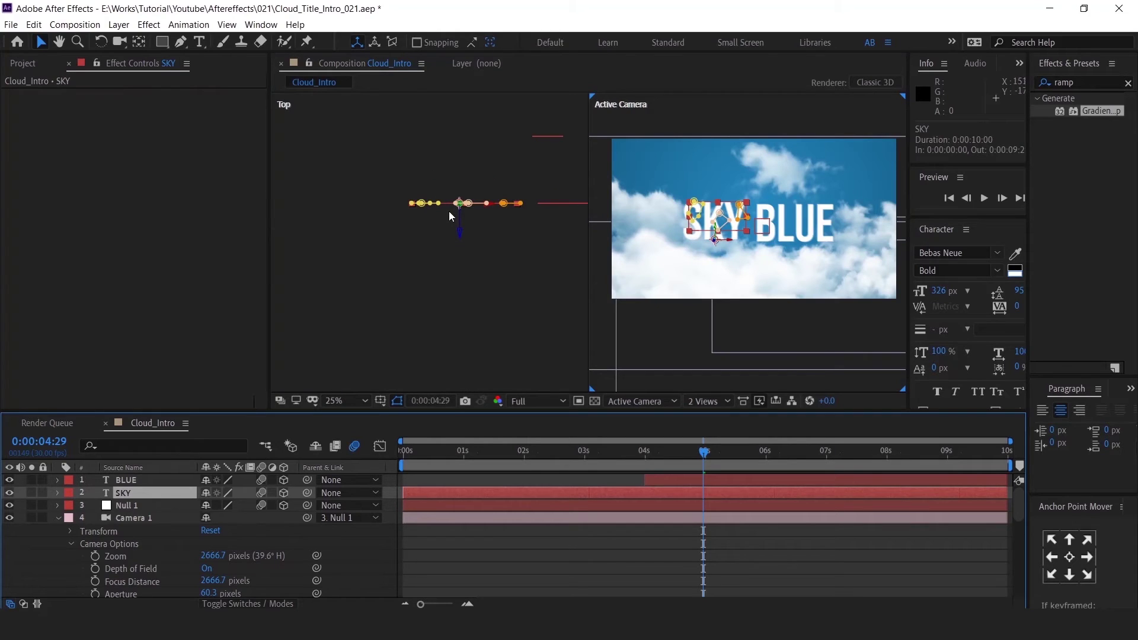
pyautogui.click(413, 304)
pyautogui.hotkey('ctrl', 'r')
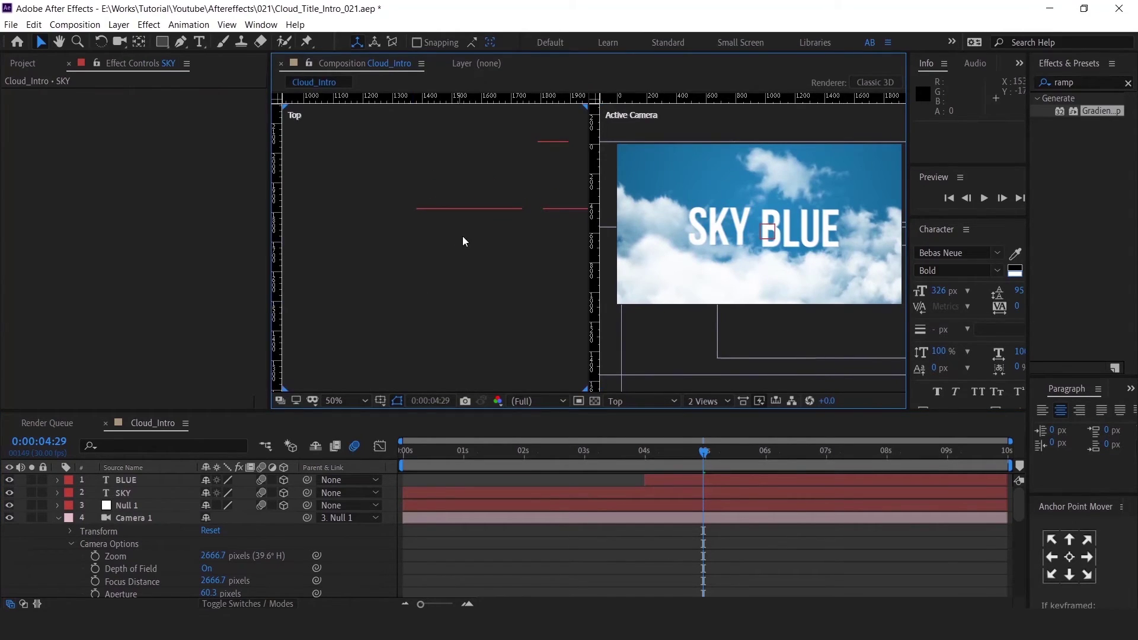
pyautogui.hscroll(3, 407, 261)
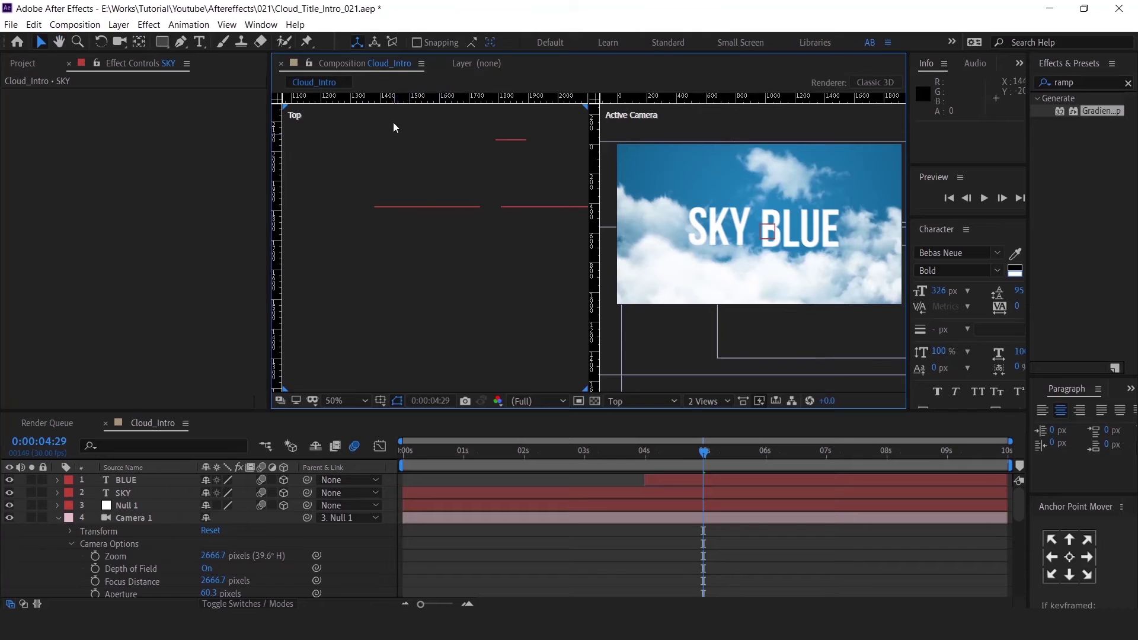
pyautogui.moveTo(401, 226); pyautogui.dragTo(399, 207)
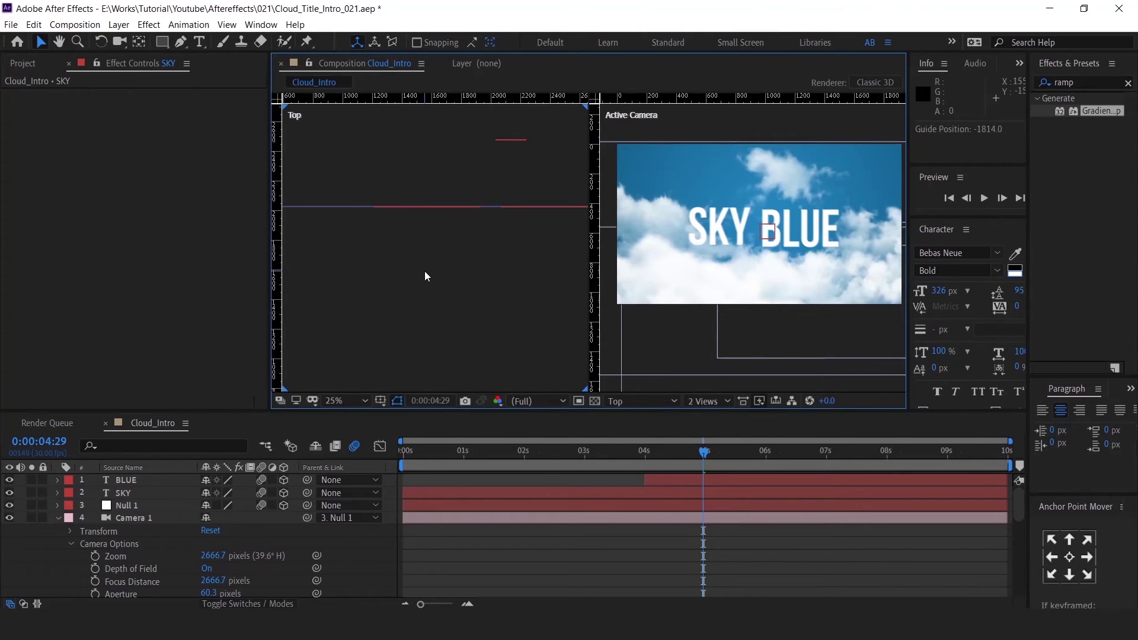
# Set Camera 1's Focus Distance to 2442.7 pixels, lining the focal plane up with the horizontal guide in the Top view.
pyautogui.scroll(-2, 424, 272)
pyautogui.press('space')
pyautogui.moveTo(453, 332); pyautogui.dragTo(465, 260)
pyautogui.press('v')
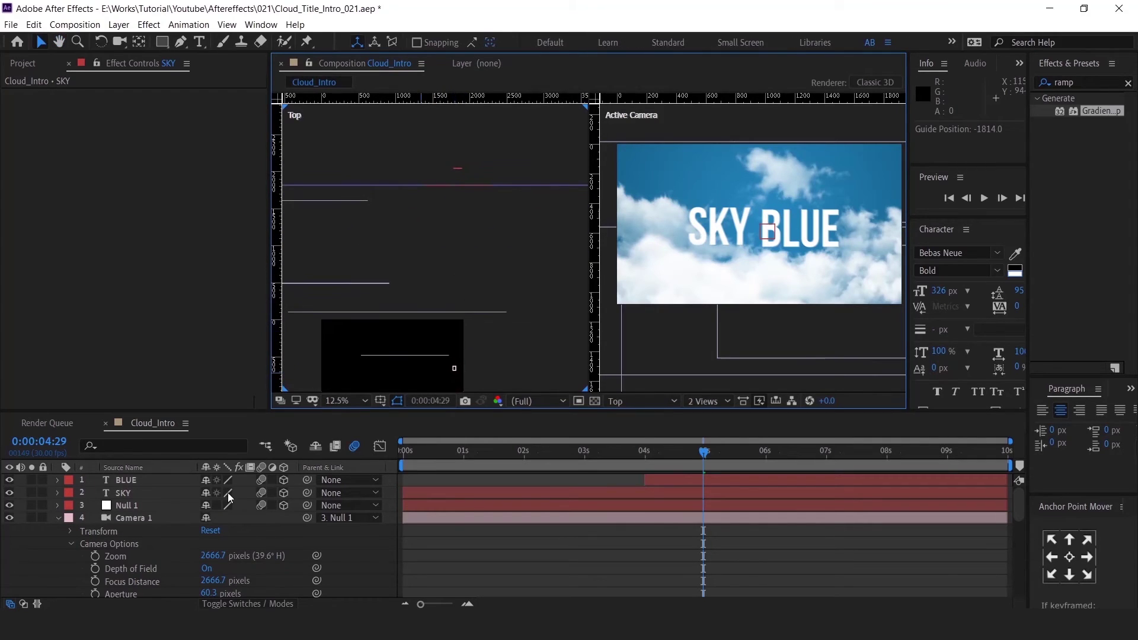
pyautogui.click(132, 519)
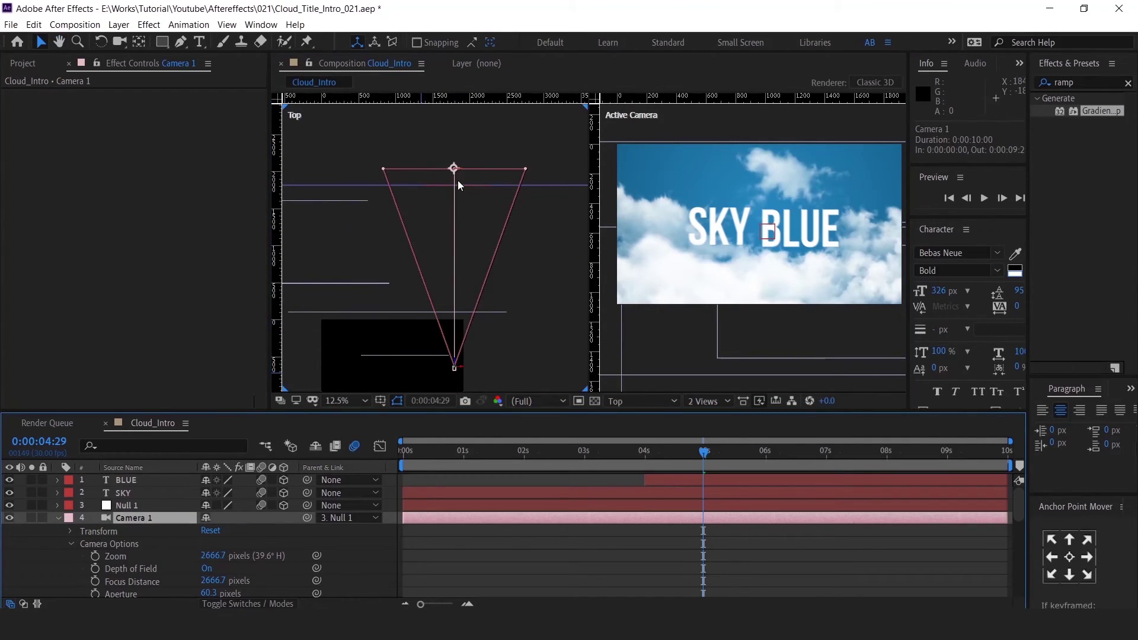
pyautogui.scroll(1, 457, 181)
pyautogui.scroll(-1, 445, 219)
pyautogui.press('space')
pyautogui.moveTo(482, 252); pyautogui.dragTo(476, 212)
pyautogui.press('v')
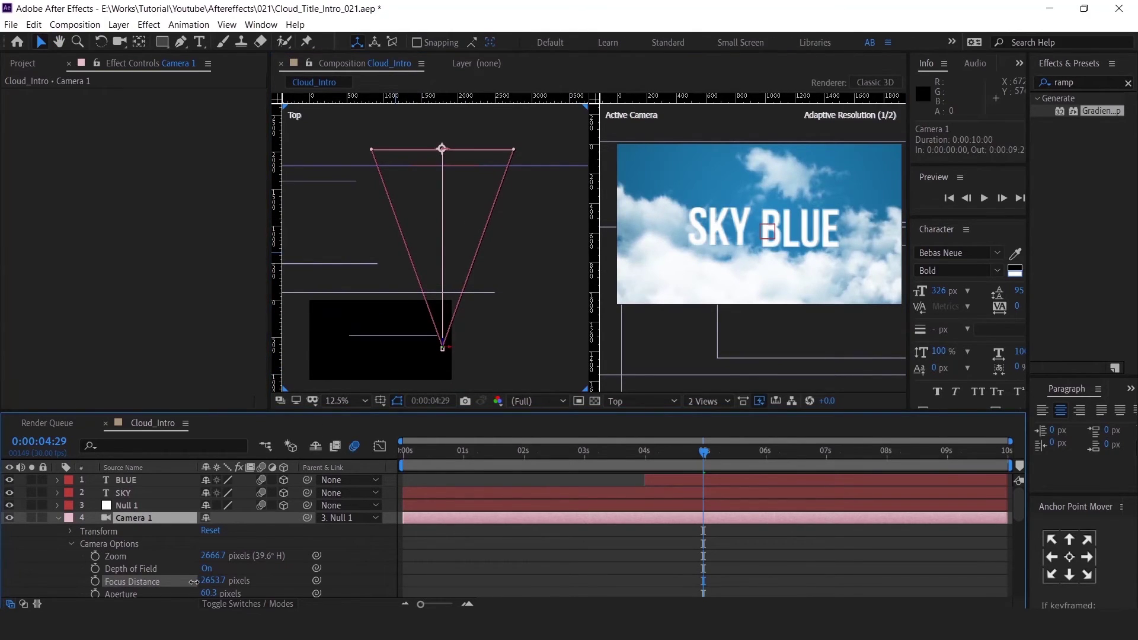
pyautogui.moveTo(193, 582); pyautogui.dragTo(167, 585)
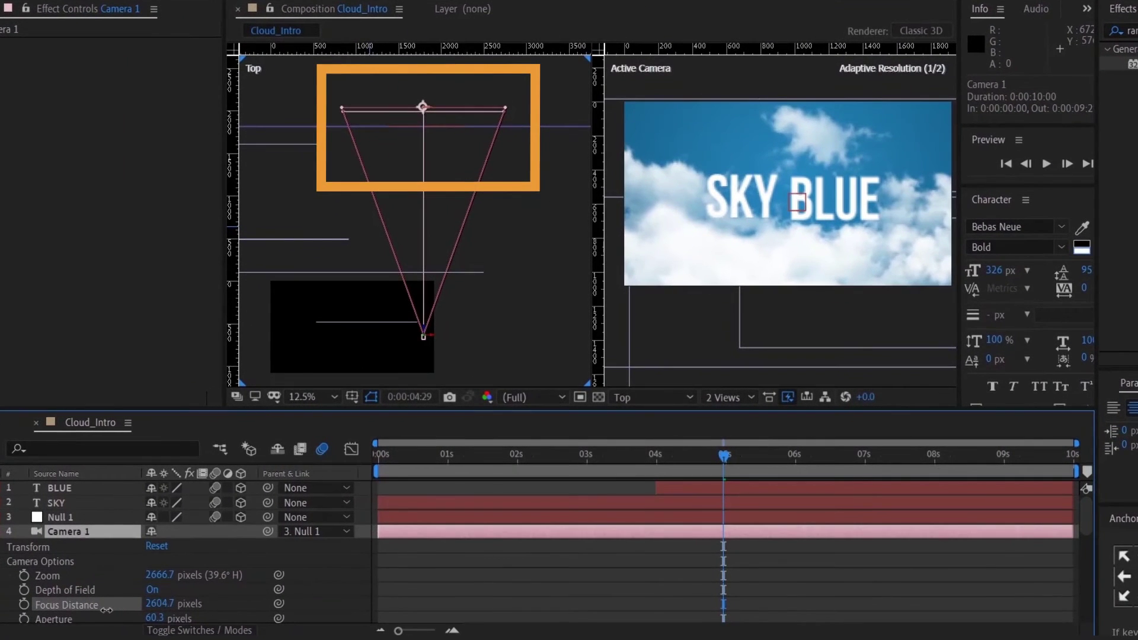
pyautogui.moveTo(99, 612); pyautogui.dragTo(0, 630)
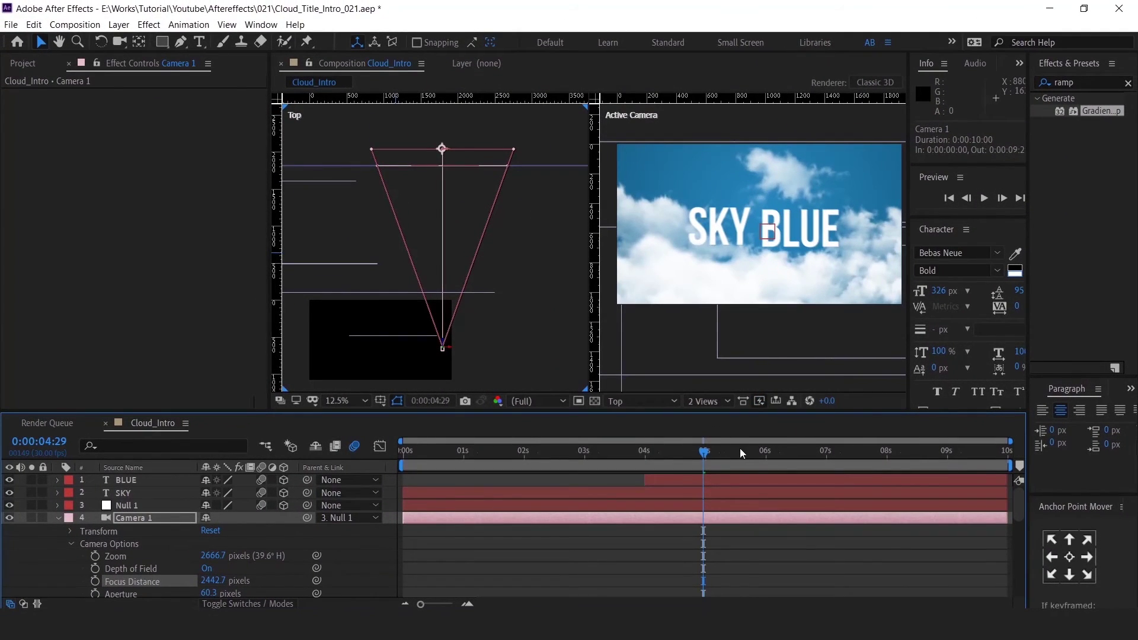
# Go to 0:00:03:24 and set Camera 1's Blur Level to 400%.
pyautogui.click(741, 453)
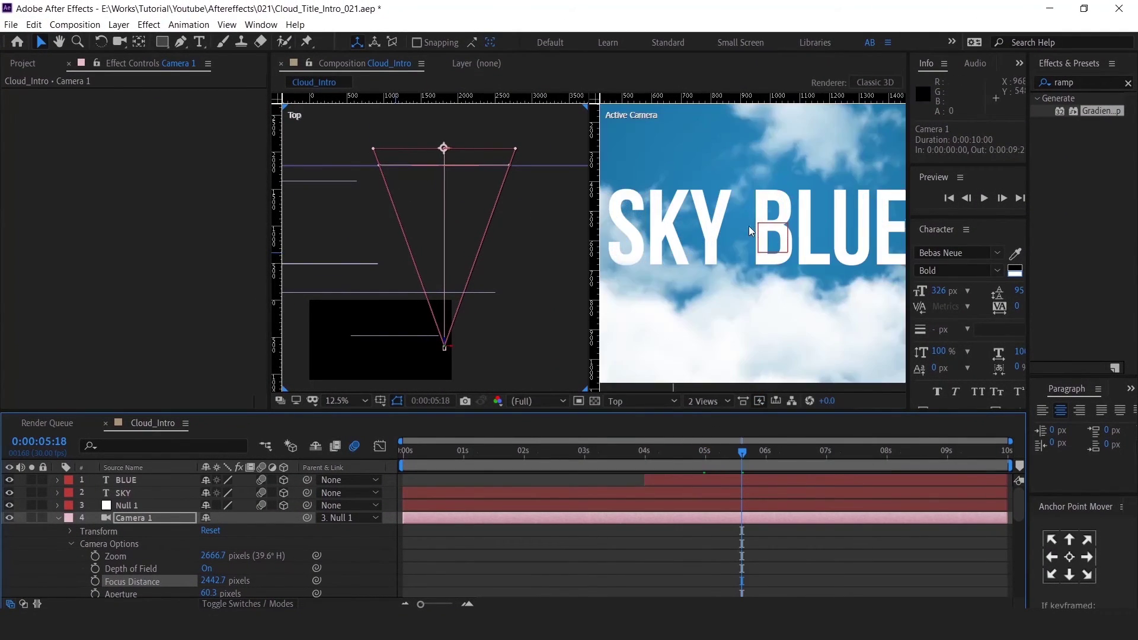
pyautogui.moveTo(738, 452); pyautogui.dragTo(633, 454)
pyautogui.scroll(3, 802, 282)
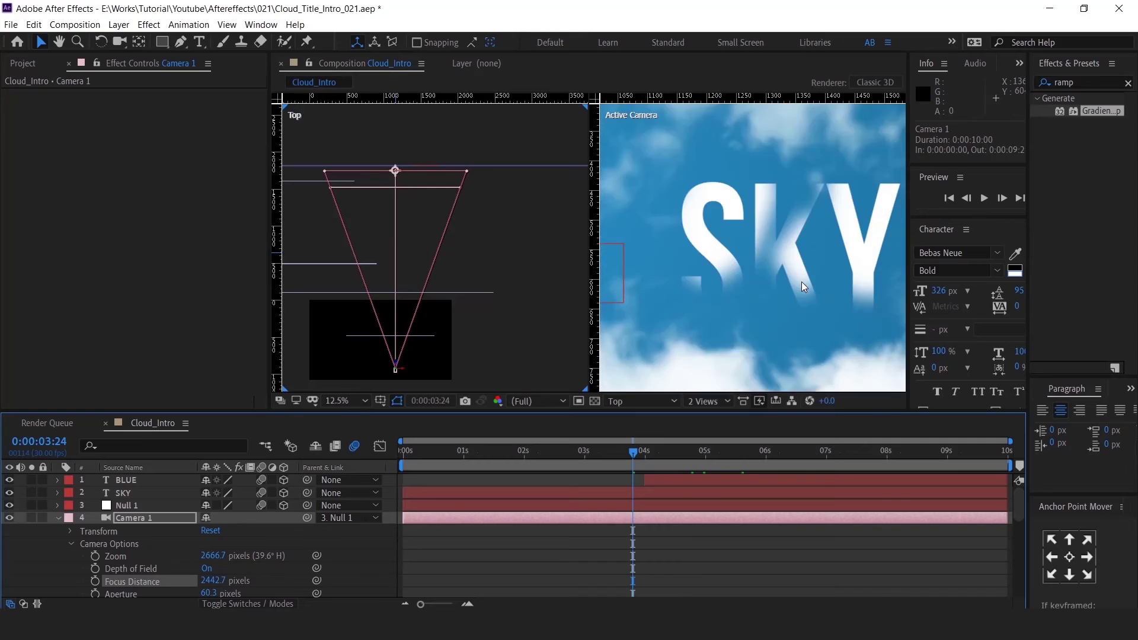
pyautogui.scroll(-2, 202, 584)
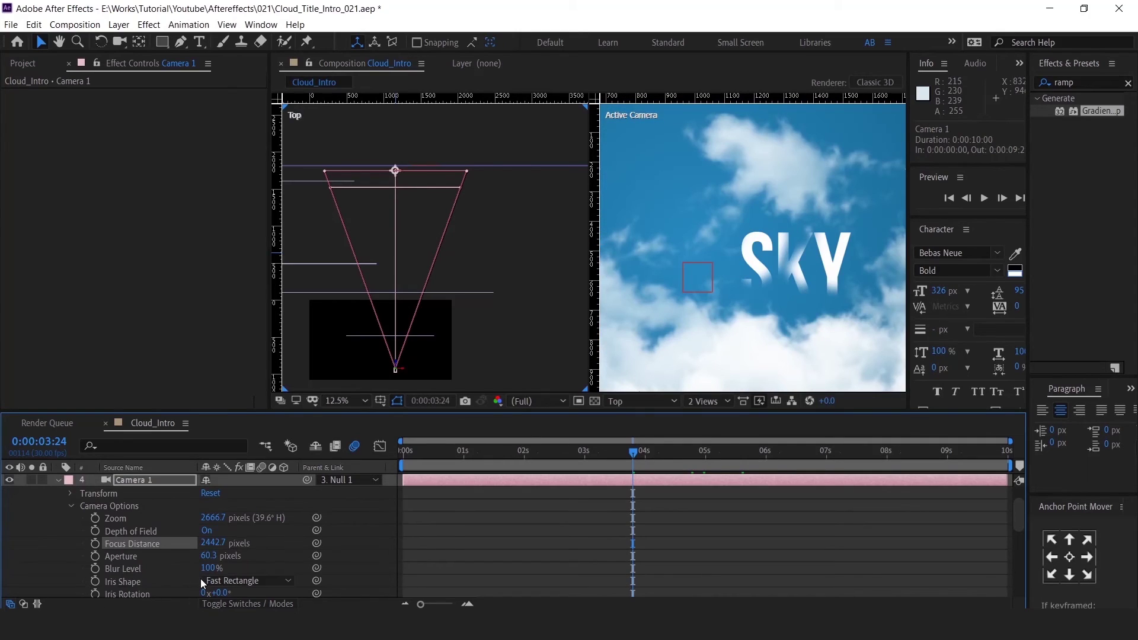
pyautogui.click(212, 569)
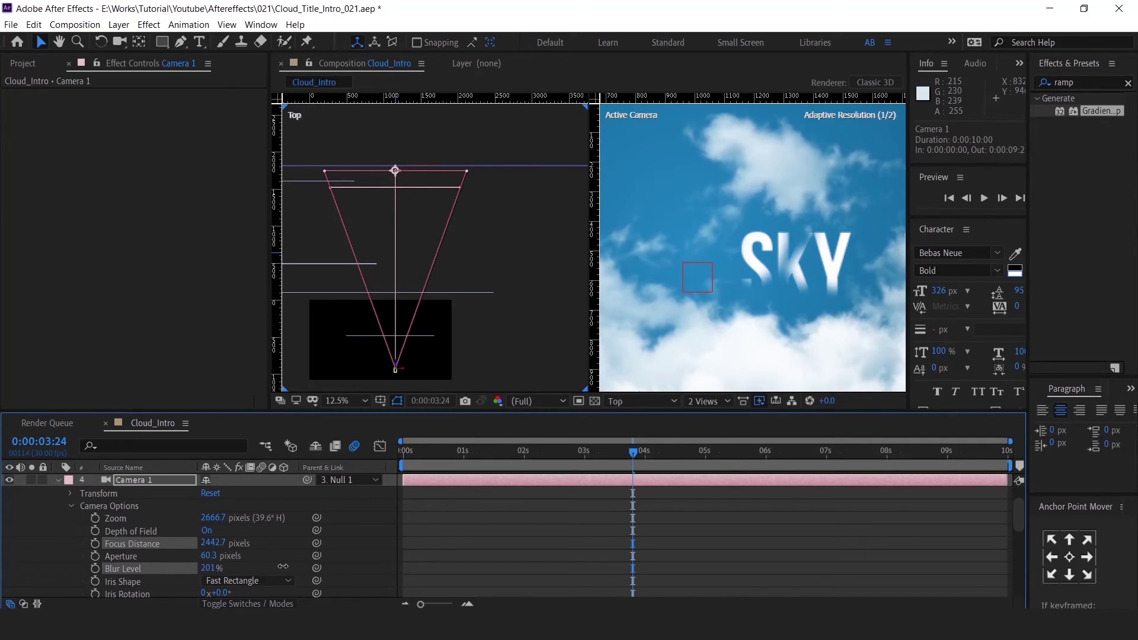
pyautogui.moveTo(283, 567); pyautogui.dragTo(430, 566)
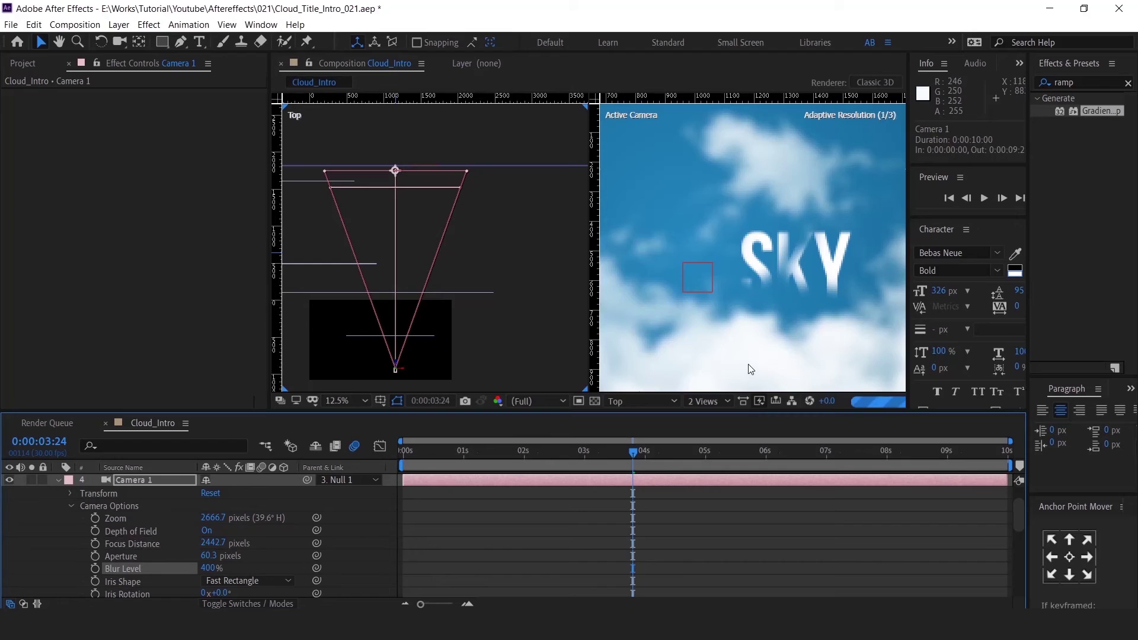
pyautogui.scroll(-1, 765, 351)
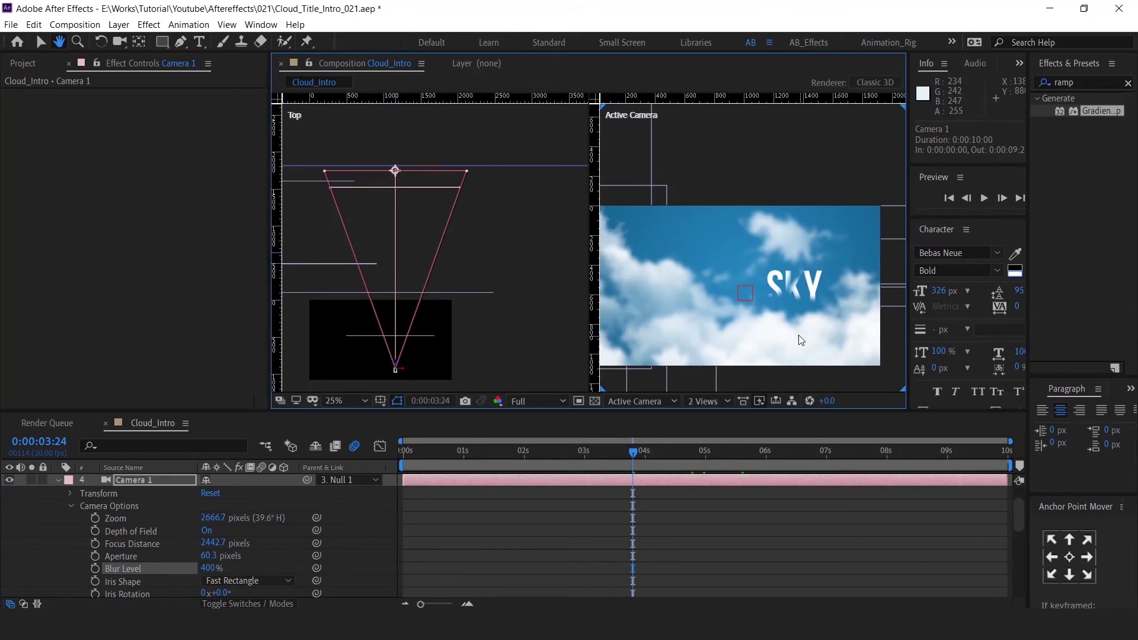
# Start keyframing Camera 1's Focus Distance at 0:00:00:00.
pyautogui.click(563, 459)
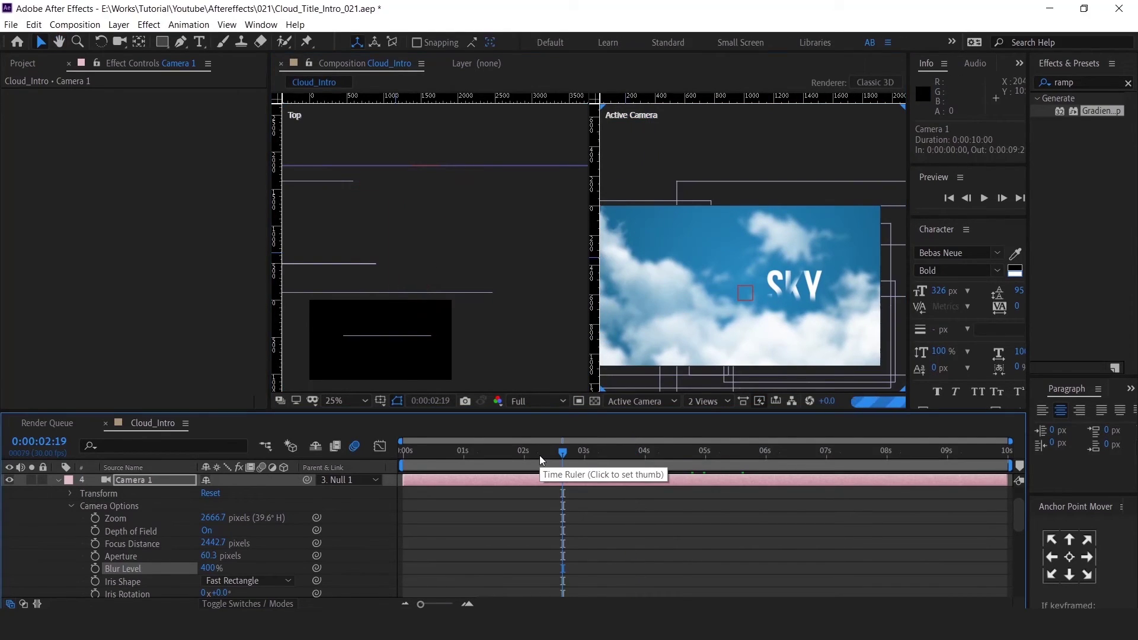
pyautogui.scroll(-1, 758, 295)
pyautogui.moveTo(758, 295); pyautogui.dragTo(770, 247)
pyautogui.scroll(1, 770, 247)
pyautogui.scroll(-1, 431, 319)
pyautogui.moveTo(448, 374); pyautogui.dragTo(470, 219)
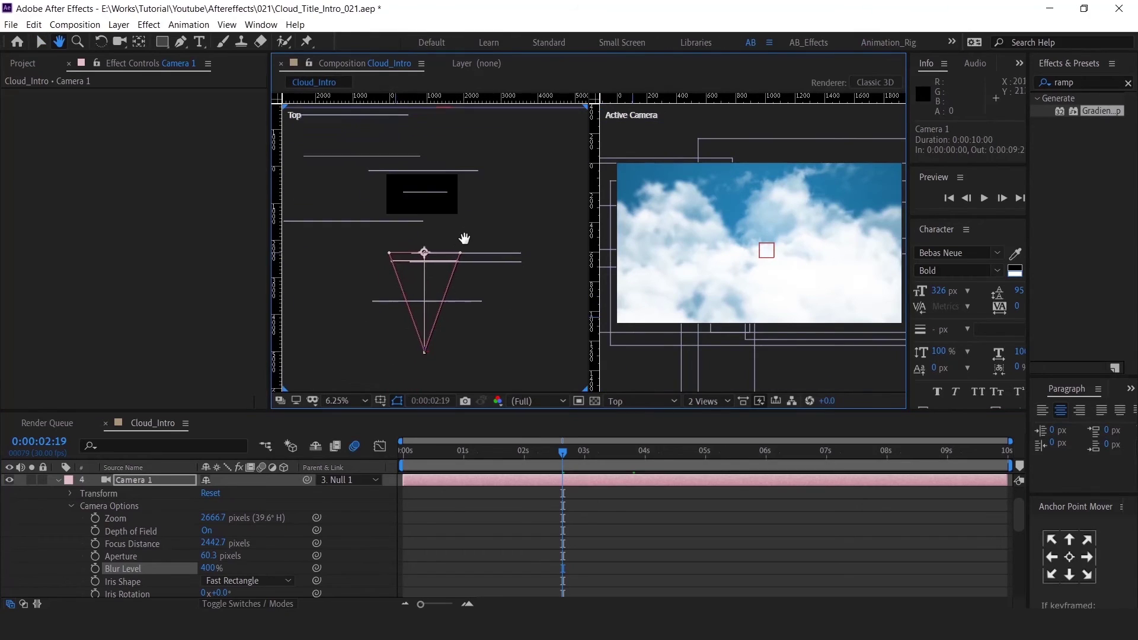
pyautogui.press('v')
pyautogui.click(396, 455)
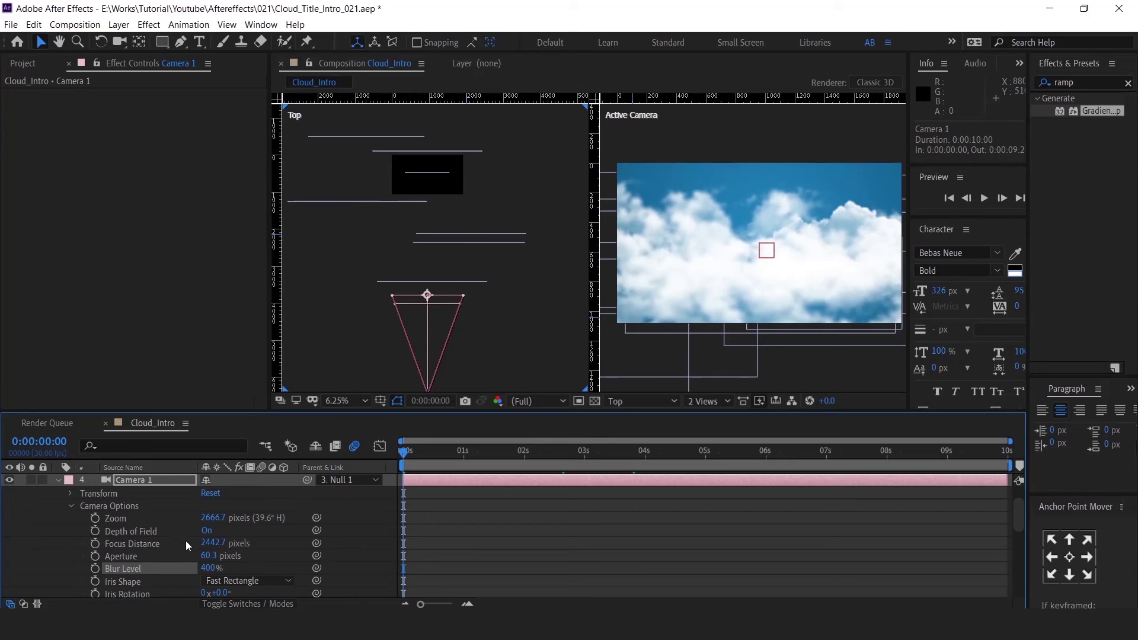
pyautogui.click(95, 543)
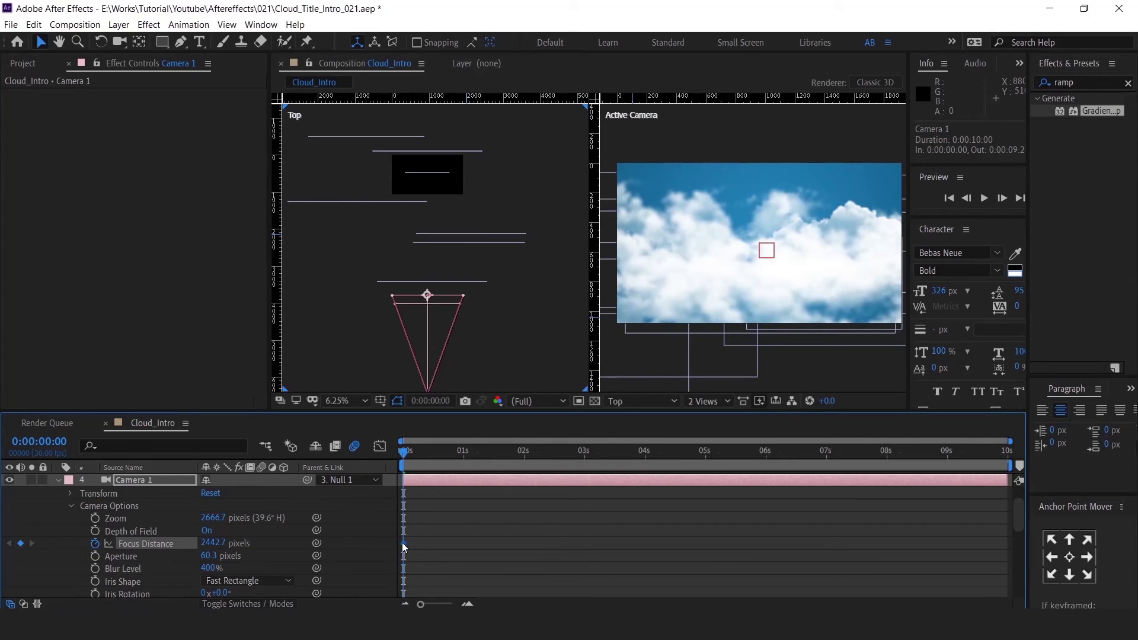
# Move the 2442.7-pixel Focus Distance keyframe to just before 2 seconds and set the value at 0:00:00:00 to 3032.7 pixels.
pyautogui.moveTo(403, 543); pyautogui.dragTo(450, 544)
pyautogui.moveTo(214, 543); pyautogui.dragTo(167, 542)
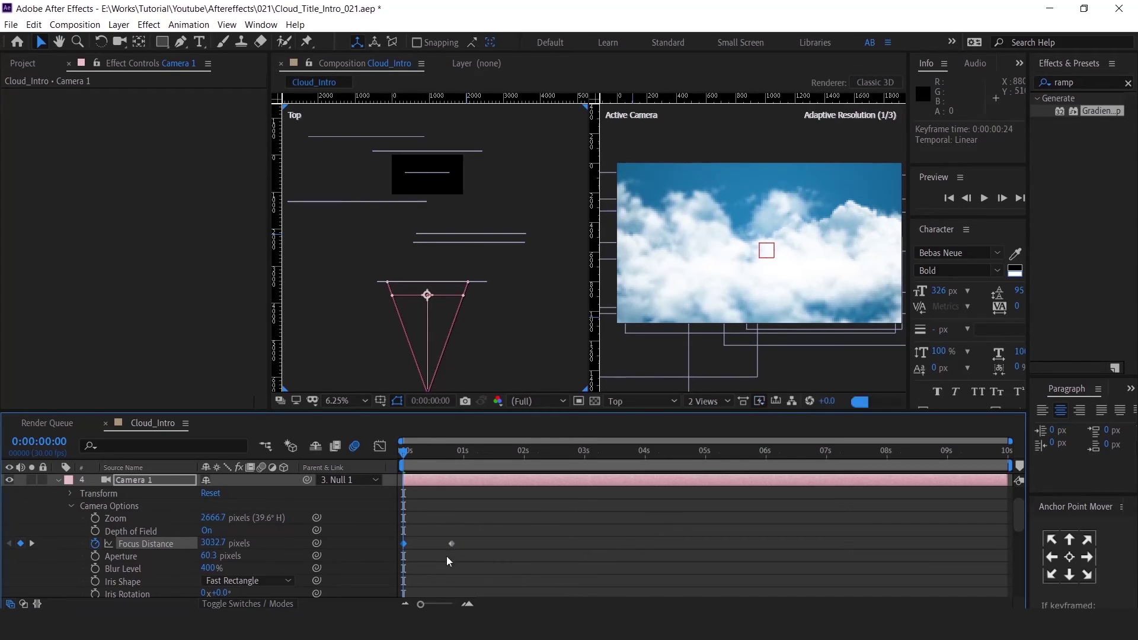
pyautogui.moveTo(408, 457); pyautogui.dragTo(532, 457)
pyautogui.moveTo(451, 543); pyautogui.dragTo(520, 544)
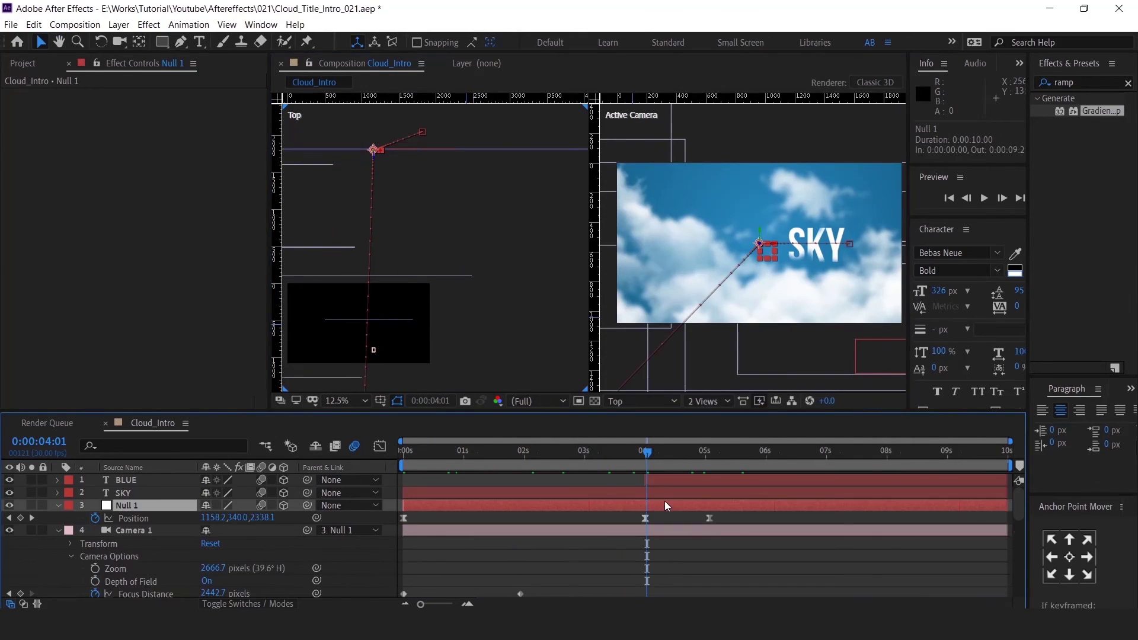
# At 0:00:04:00, keyframe Camera 1's Focus Distance at 2680.7 pixels, bringing the focal plane to the guide.
pyautogui.moveTo(647, 452); pyautogui.dragTo(644, 452)
pyautogui.scroll(-1, 643, 526)
pyautogui.moveTo(379, 249); pyautogui.dragTo(426, 308)
pyautogui.click(137, 493)
pyautogui.moveTo(211, 557); pyautogui.dragTo(297, 525)
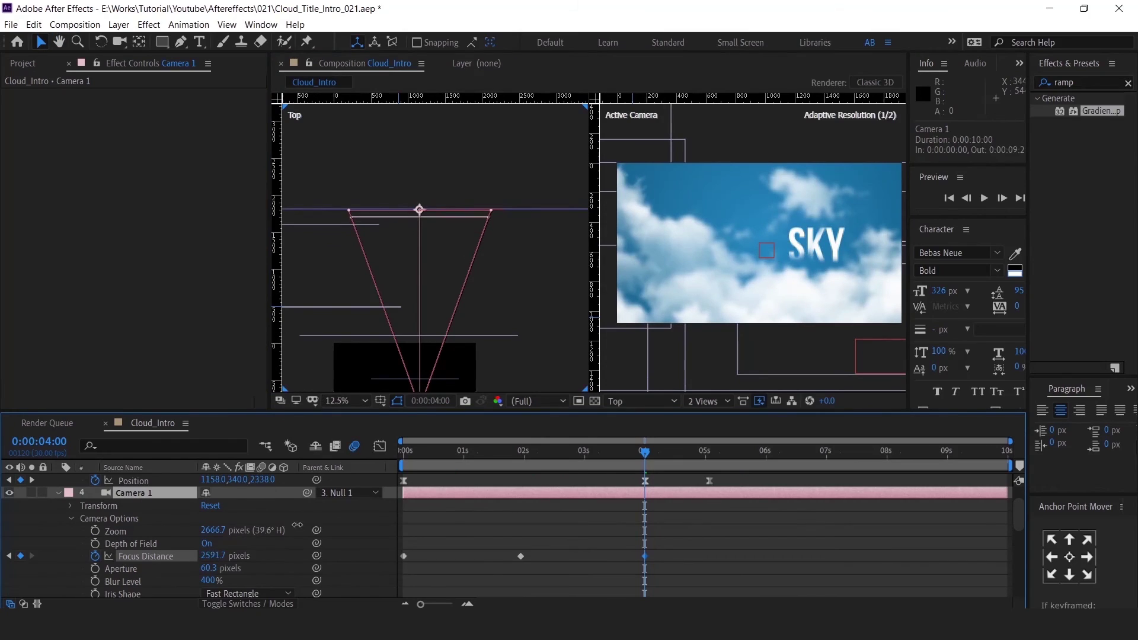
# Go to 0:00:05:02 and set Camera 1's Blur Level to 100%.
pyautogui.click(709, 453)
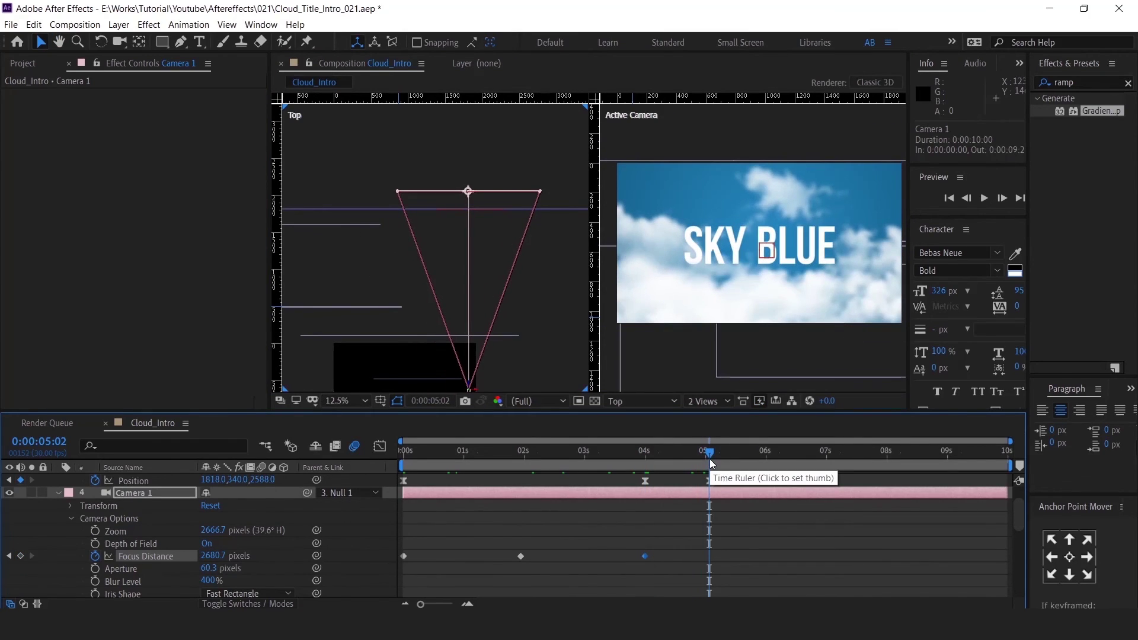
pyautogui.click(708, 549)
pyautogui.write('100')
pyautogui.press('Return')
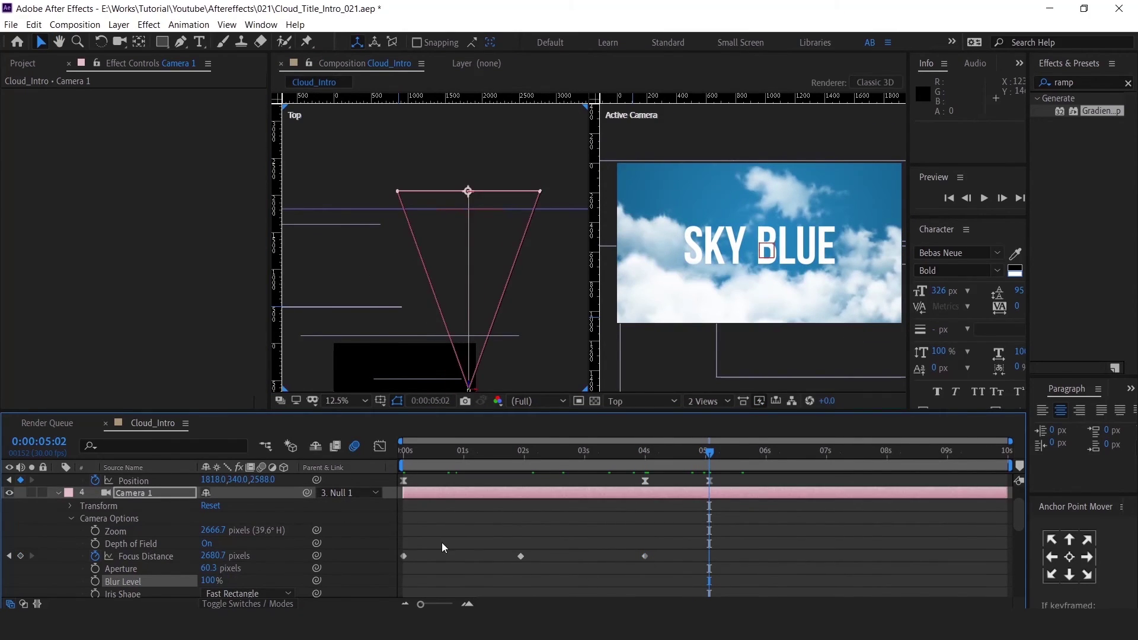
# Switch the composition display to 1 View, collapse the layer properties and preview the animation.
pyautogui.click(727, 401)
pyautogui.click(711, 417)
pyautogui.click(774, 542)
pyautogui.press('u')
pyautogui.press('space')
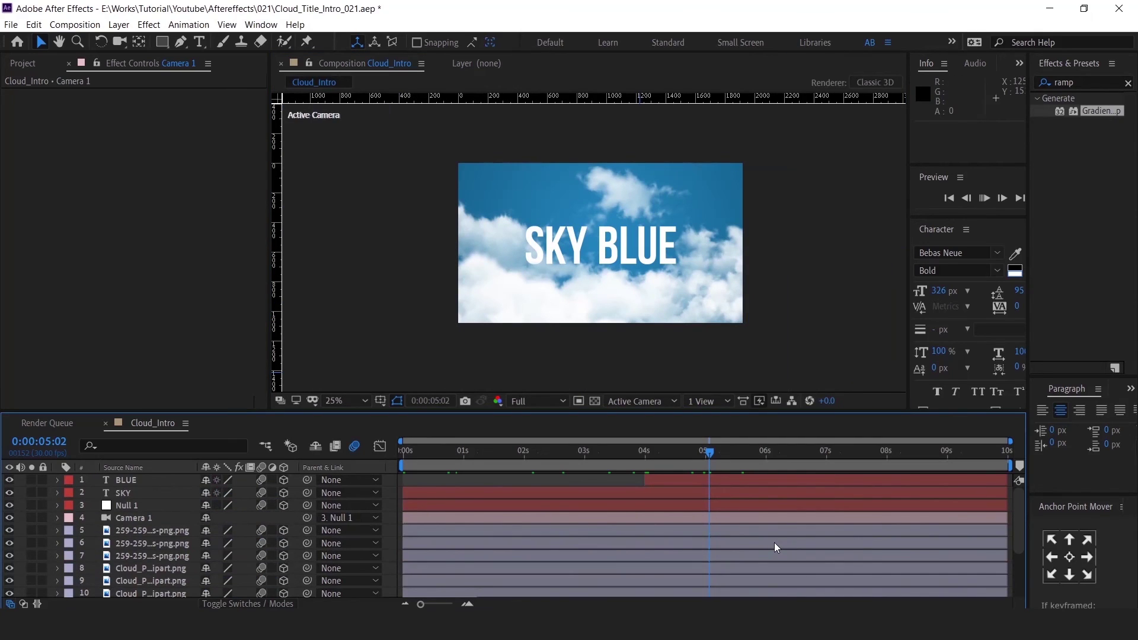
pyautogui.press('space')
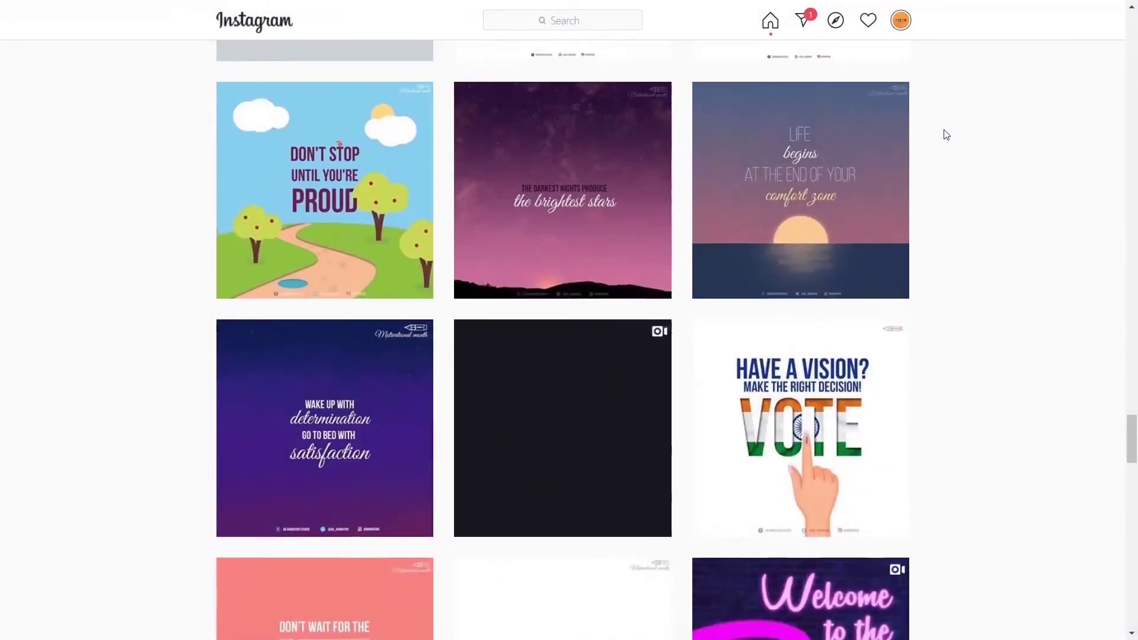
pyautogui.scroll(15, 943, 134)
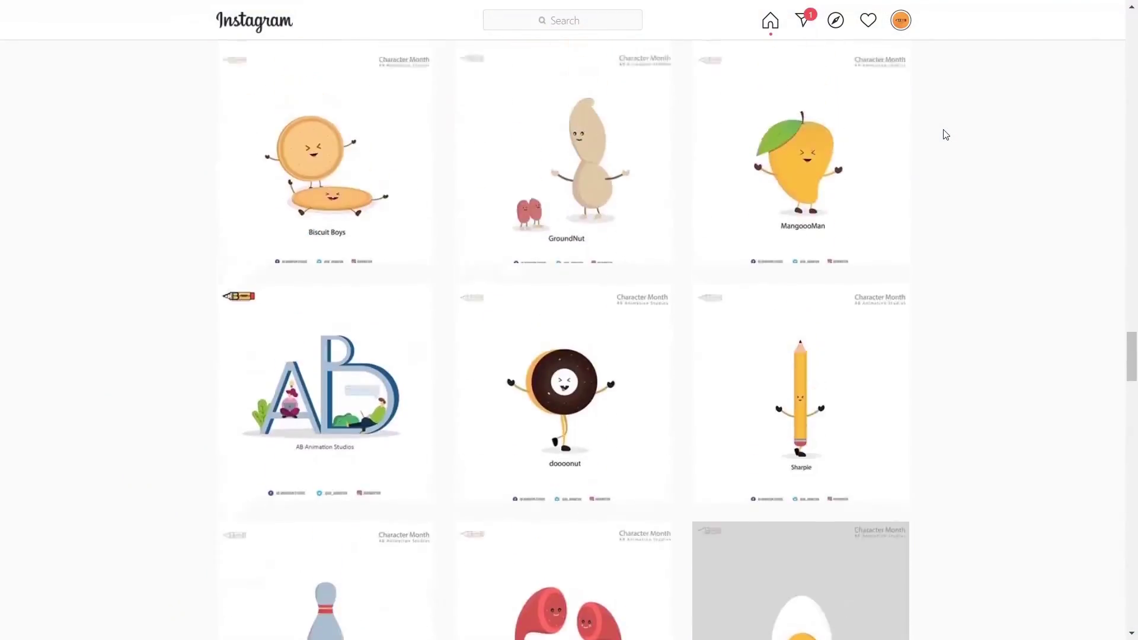
pyautogui.scroll(20, 945, 134)
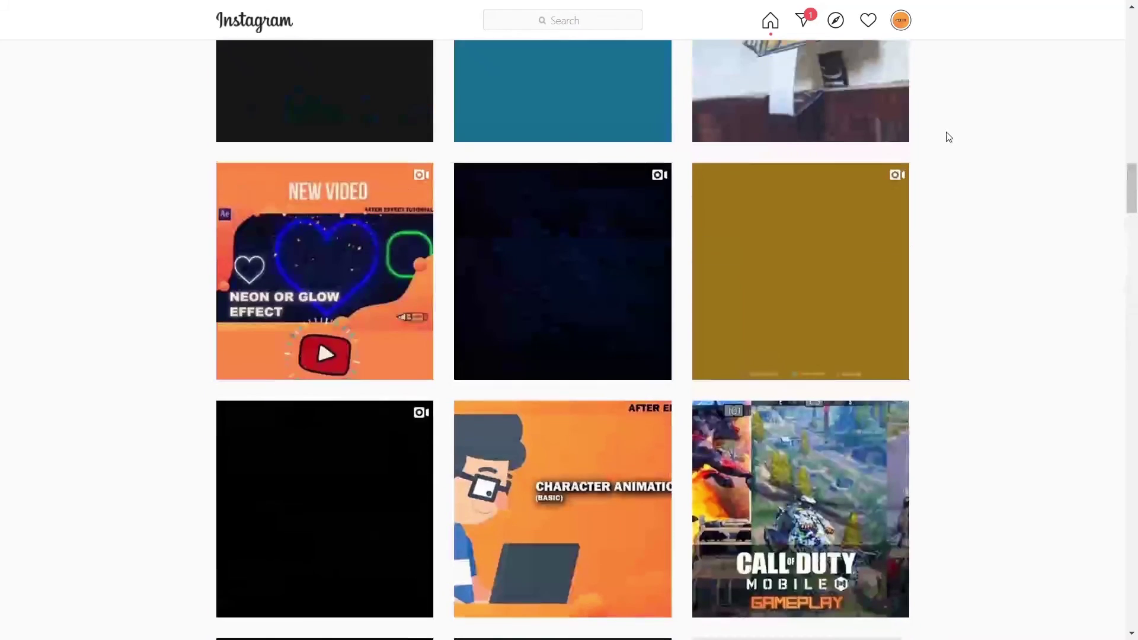
pyautogui.scroll(20, 948, 137)
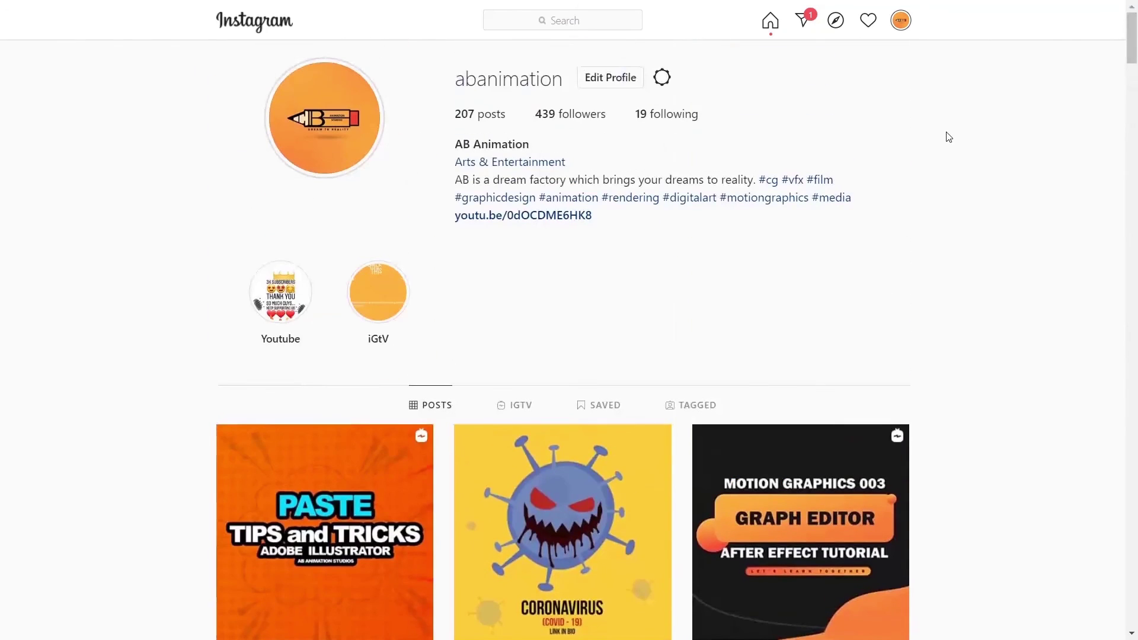